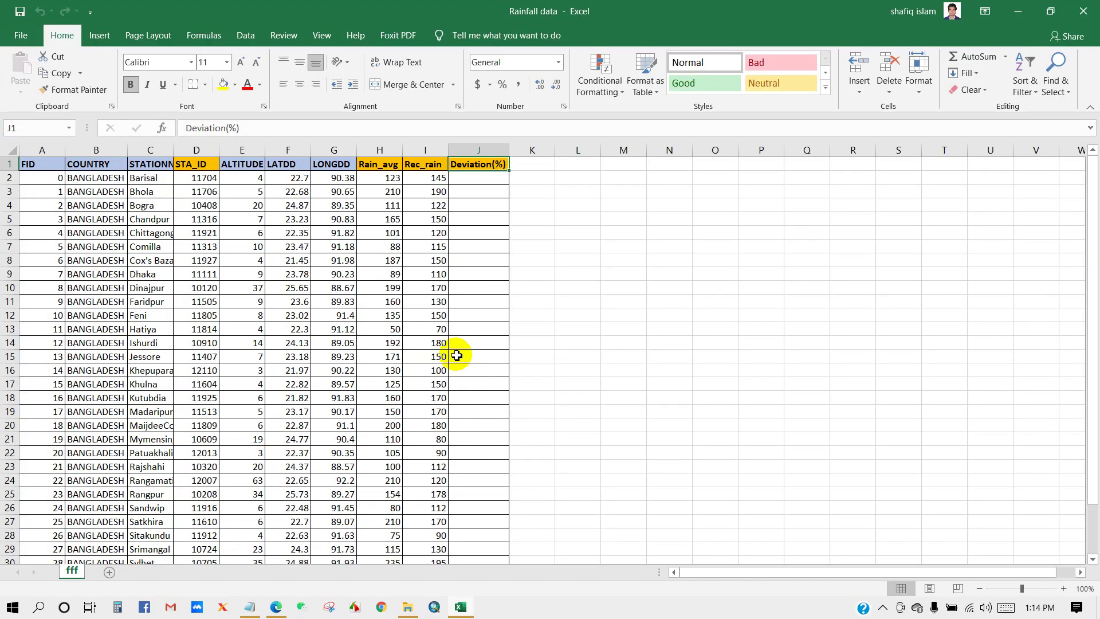
# - Point out the COUNTRY, Rain_avg and Rec_rain columns of the rainfall sheet
pyautogui.click(86, 166)
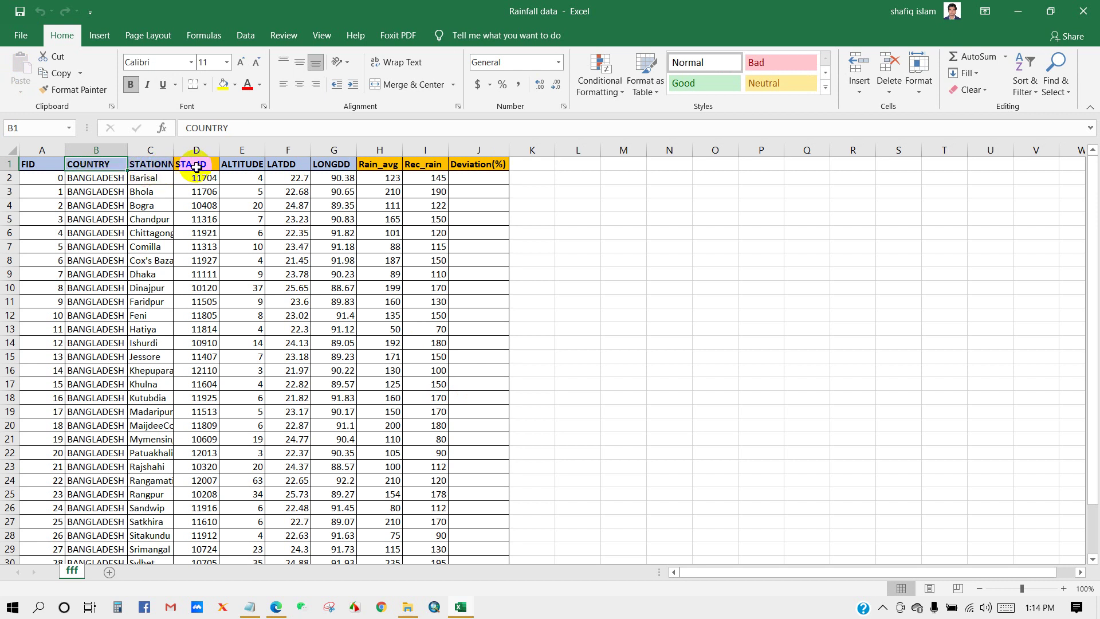
pyautogui.click(381, 165)
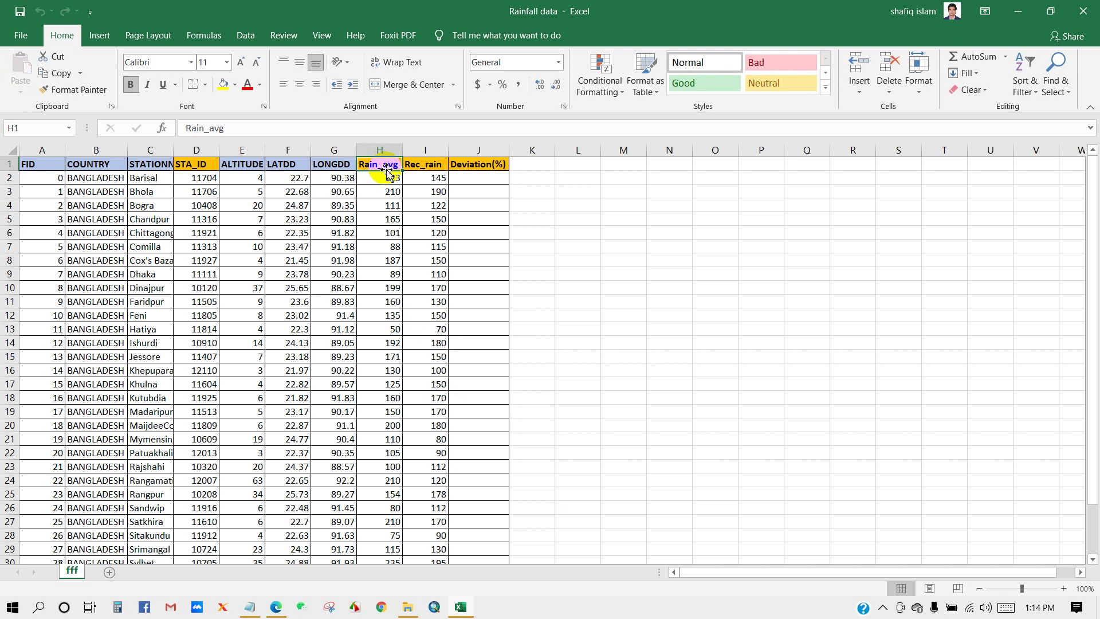
pyautogui.scroll(-4, 385, 238)
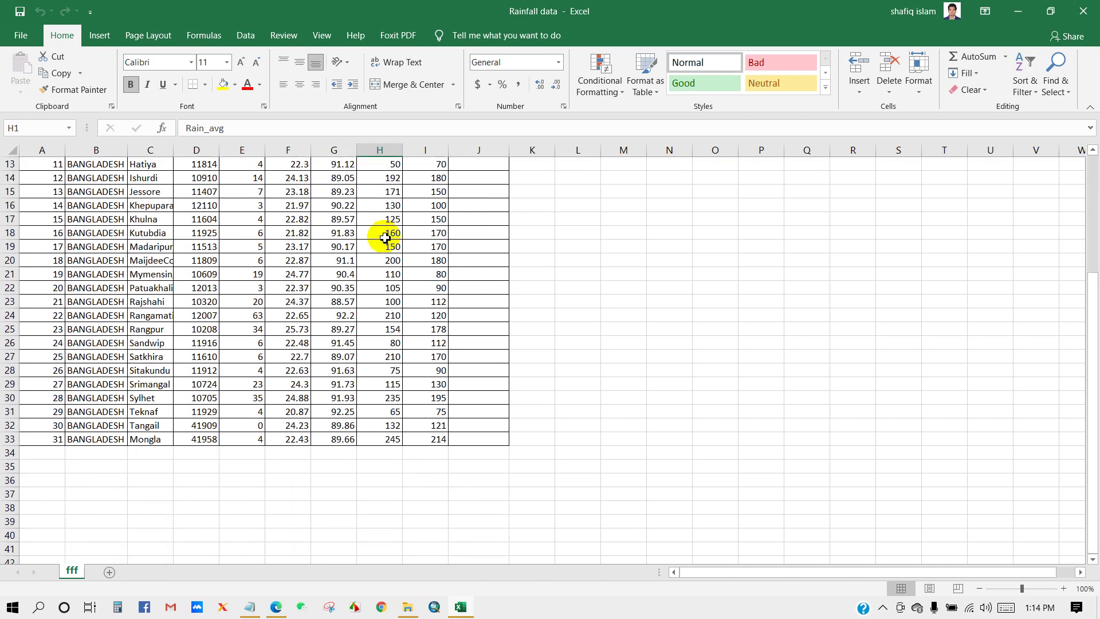
pyautogui.scroll(4, 385, 238)
pyautogui.click(419, 164)
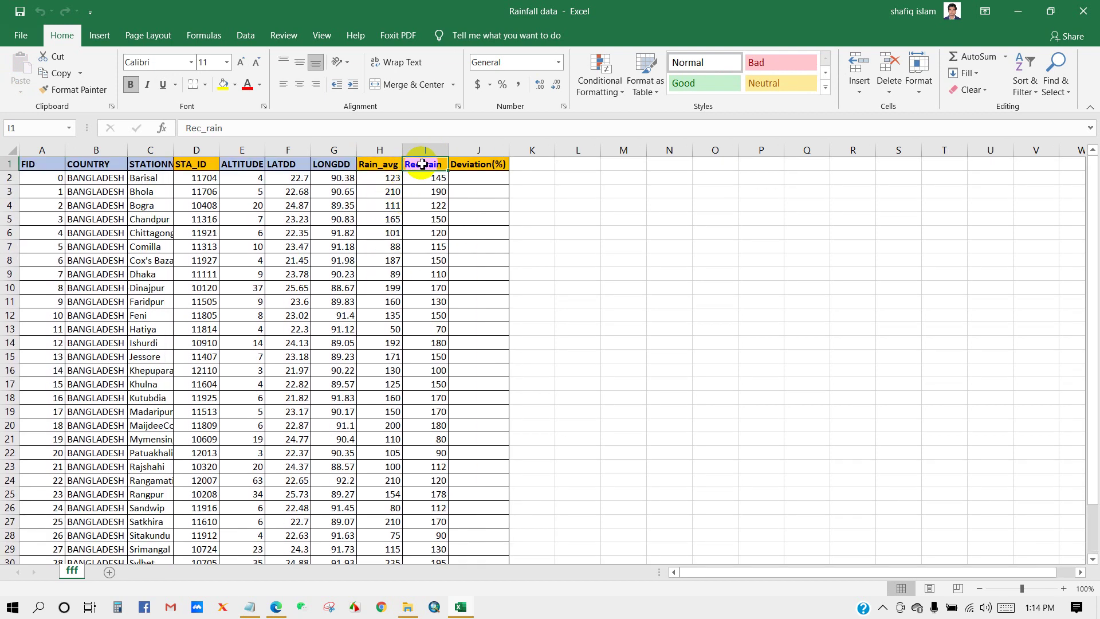
pyautogui.scroll(-1, 437, 417)
pyautogui.scroll(1, 435, 395)
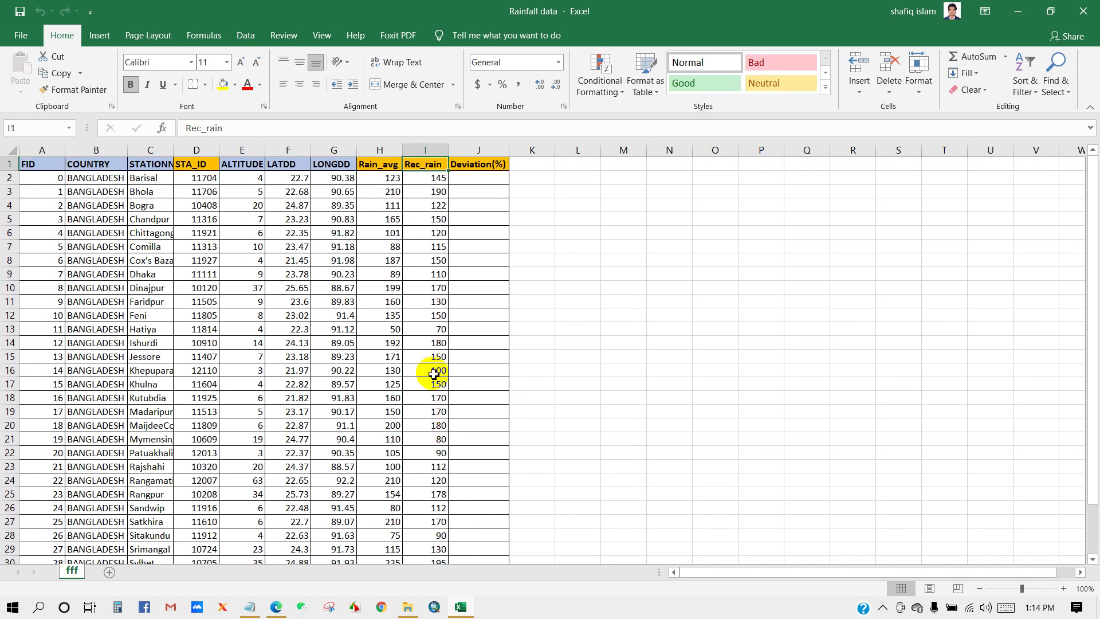
# - Point out the STATIONNAM and STA_ID columns, then highlight the Rain_avg, Rec_rain and Deviation(%) headers
pyautogui.click(150, 166)
pyautogui.scroll(-3, 149, 343)
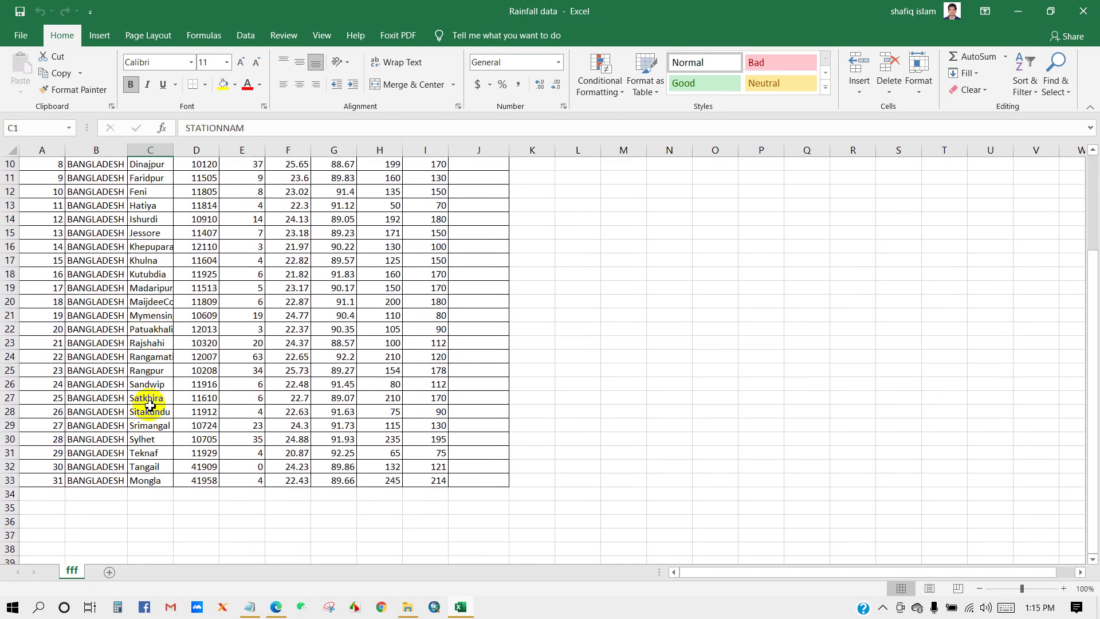
pyautogui.scroll(3, 150, 403)
pyautogui.click(199, 164)
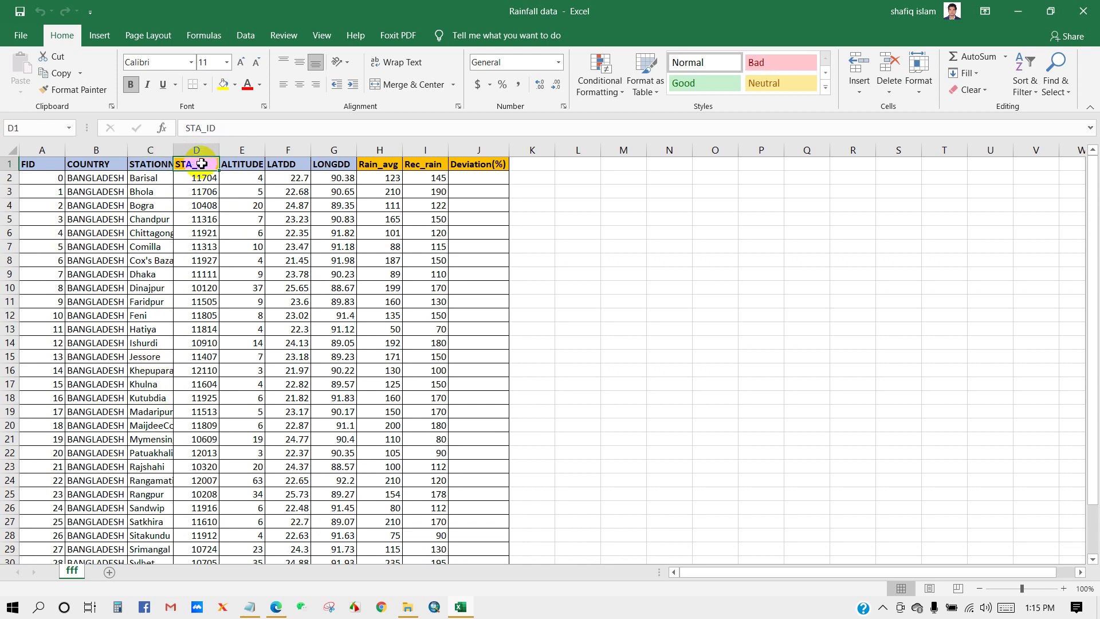
pyautogui.scroll(-4, 200, 347)
pyautogui.scroll(4, 201, 352)
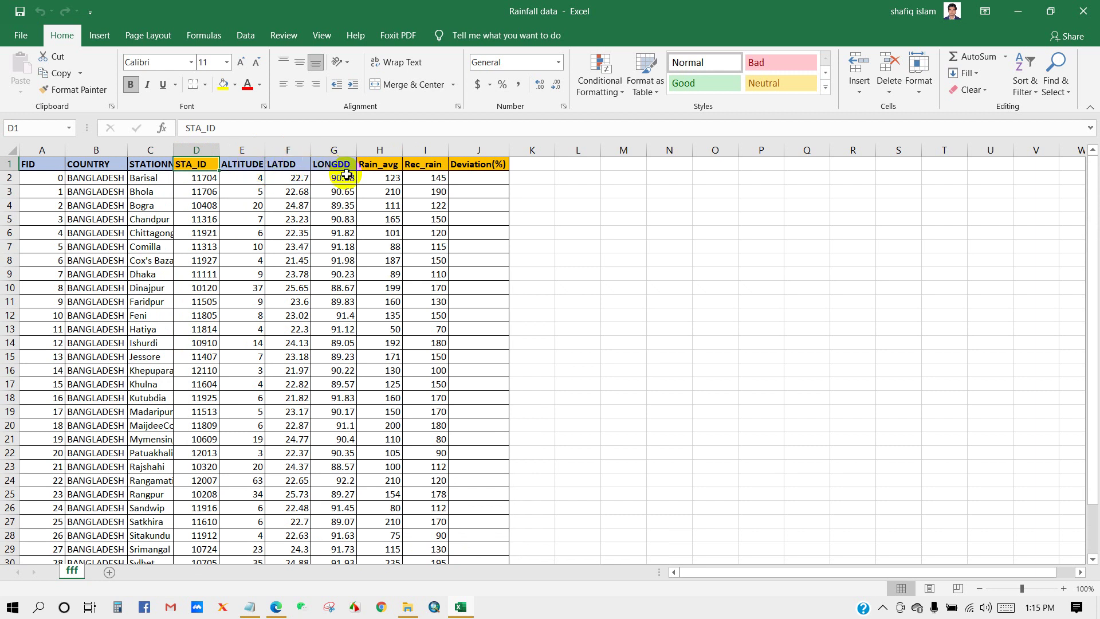
pyautogui.click(367, 166)
pyautogui.moveTo(368, 166); pyautogui.dragTo(457, 165)
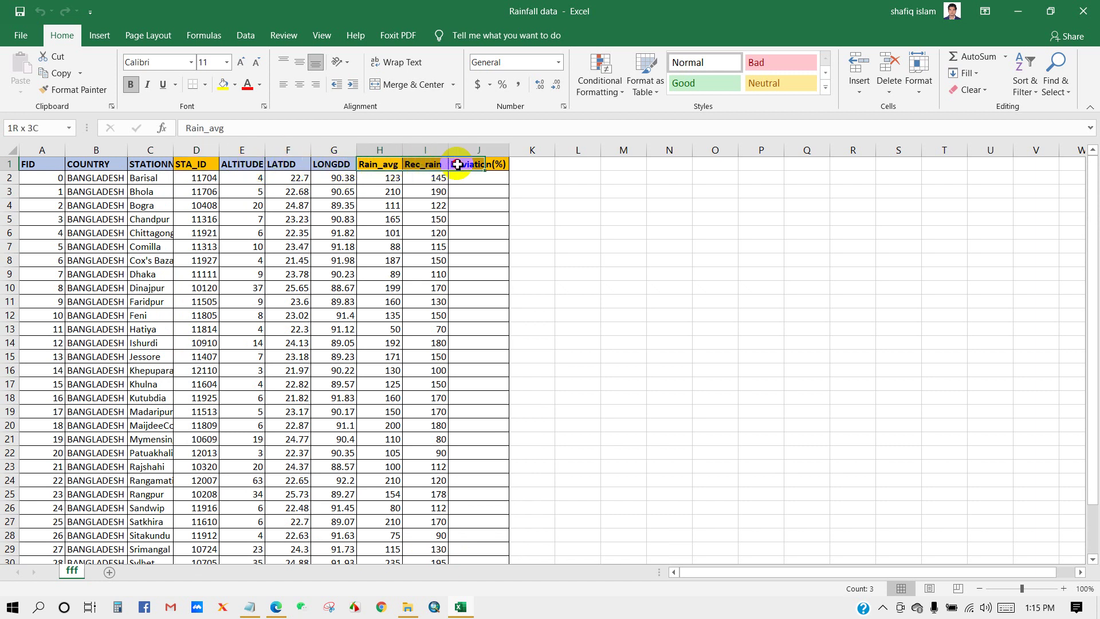
pyautogui.click(198, 166)
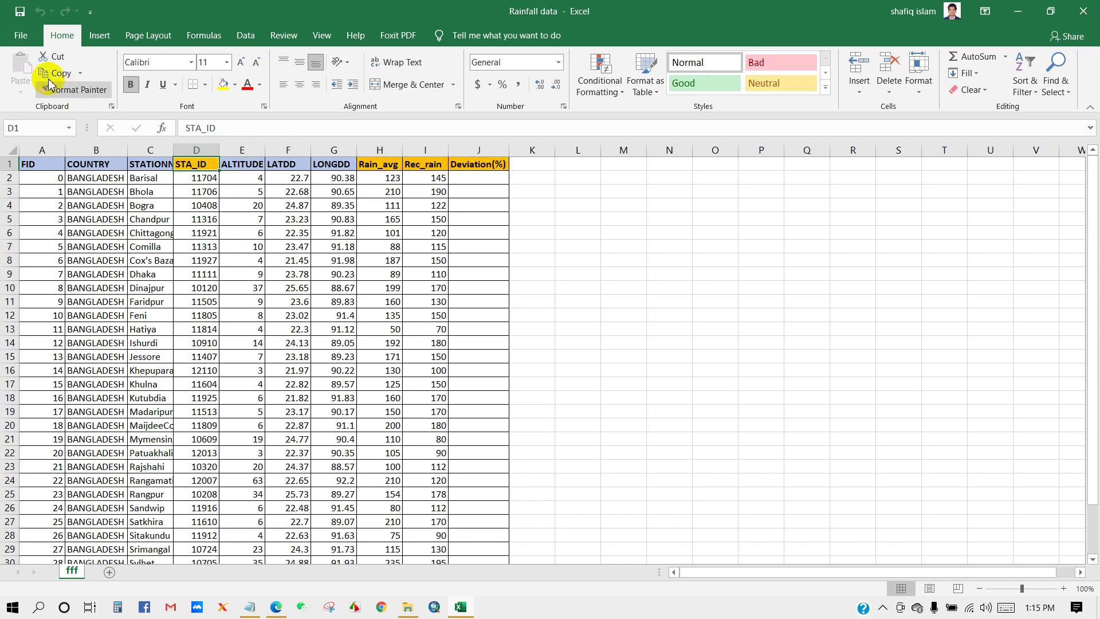
# - Save the sheet as a CSV (MS-DOS) file named Rainfall data in the Rainfall Data folder
pyautogui.click(19, 35)
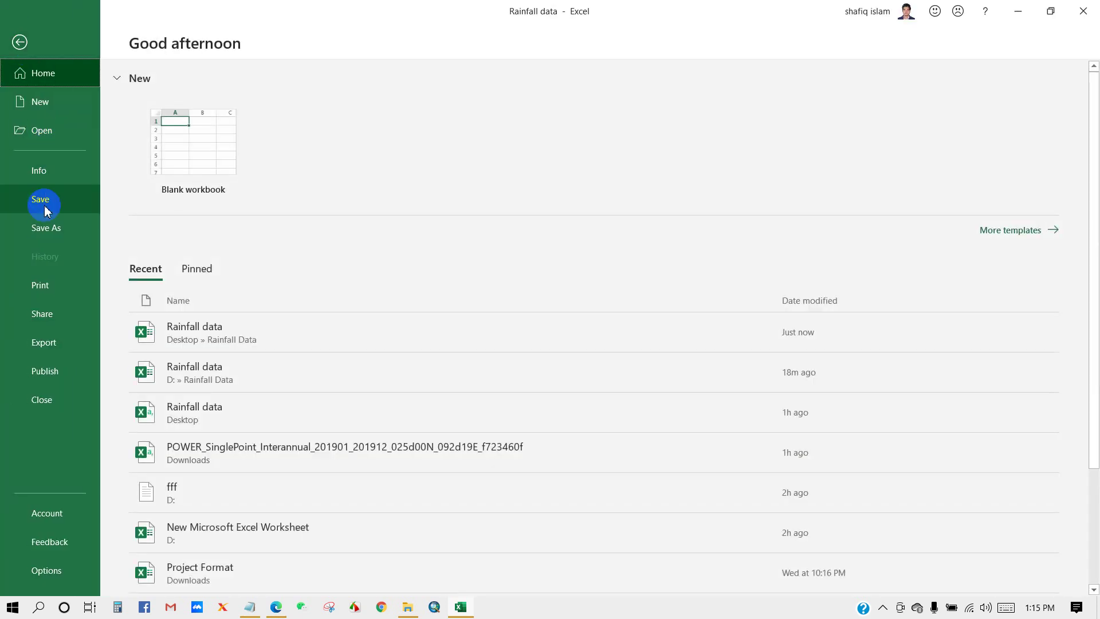
pyautogui.click(44, 228)
pyautogui.click(163, 261)
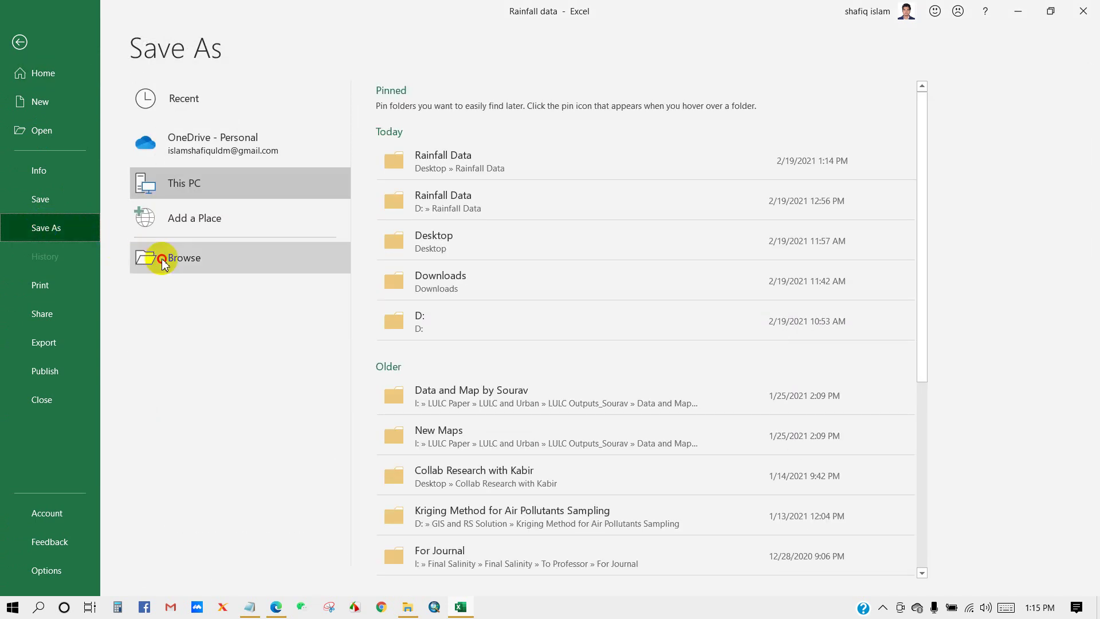
pyautogui.click(156, 260)
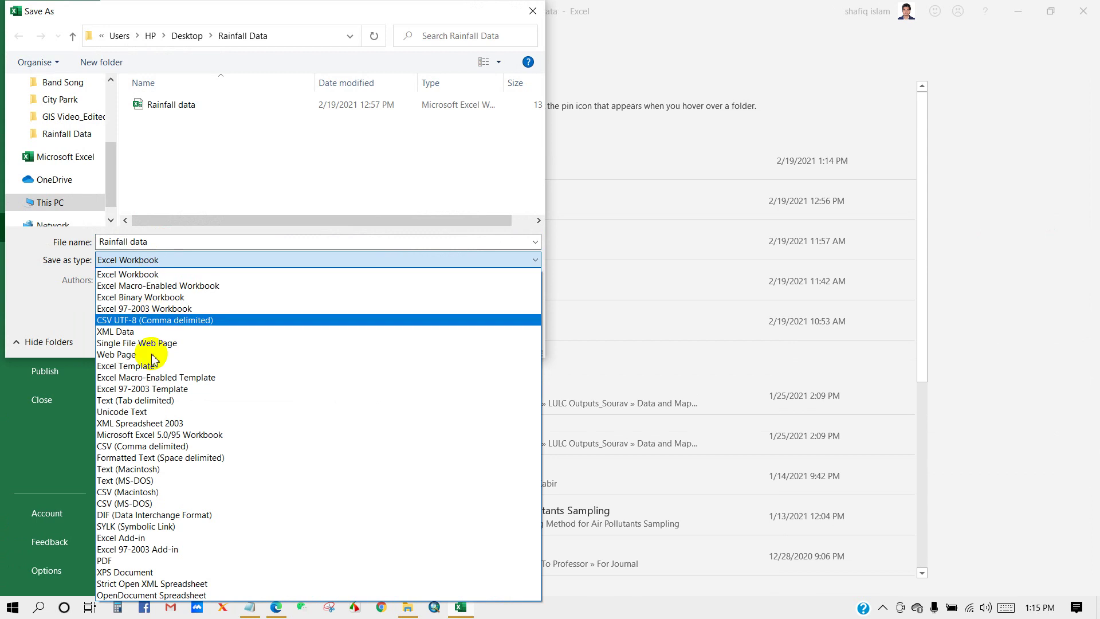
pyautogui.click(144, 504)
pyautogui.click(419, 326)
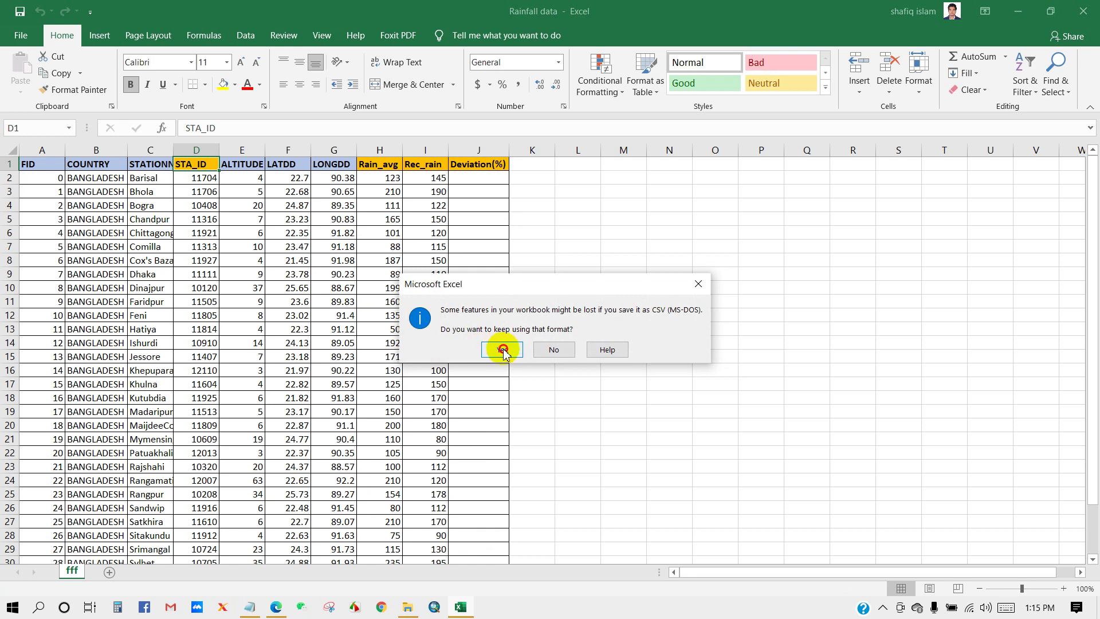
pyautogui.click(502, 350)
pyautogui.click(520, 331)
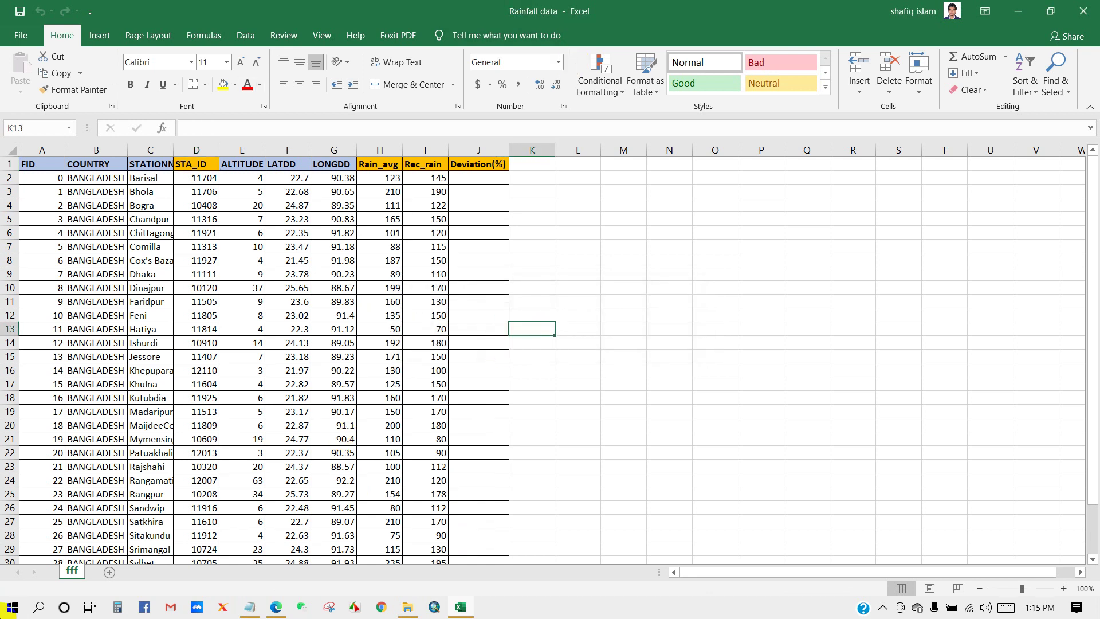
# - Close Excel and launch ArcMap with a blank untitled map, skipping the Getting Started dialog
pyautogui.click(1081, 12)
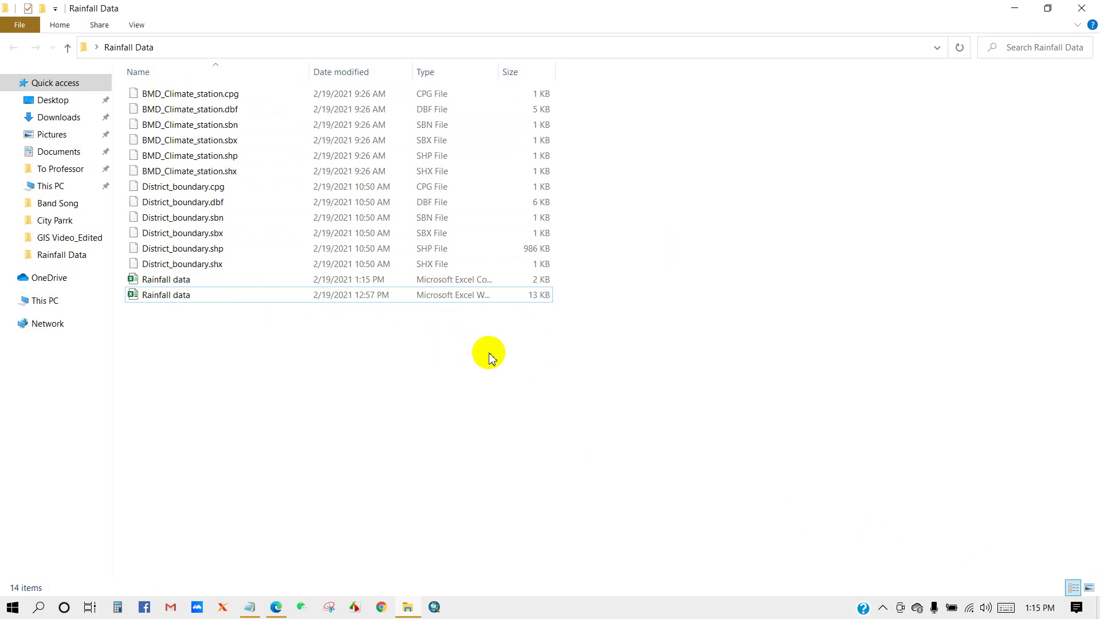
pyautogui.click(434, 606)
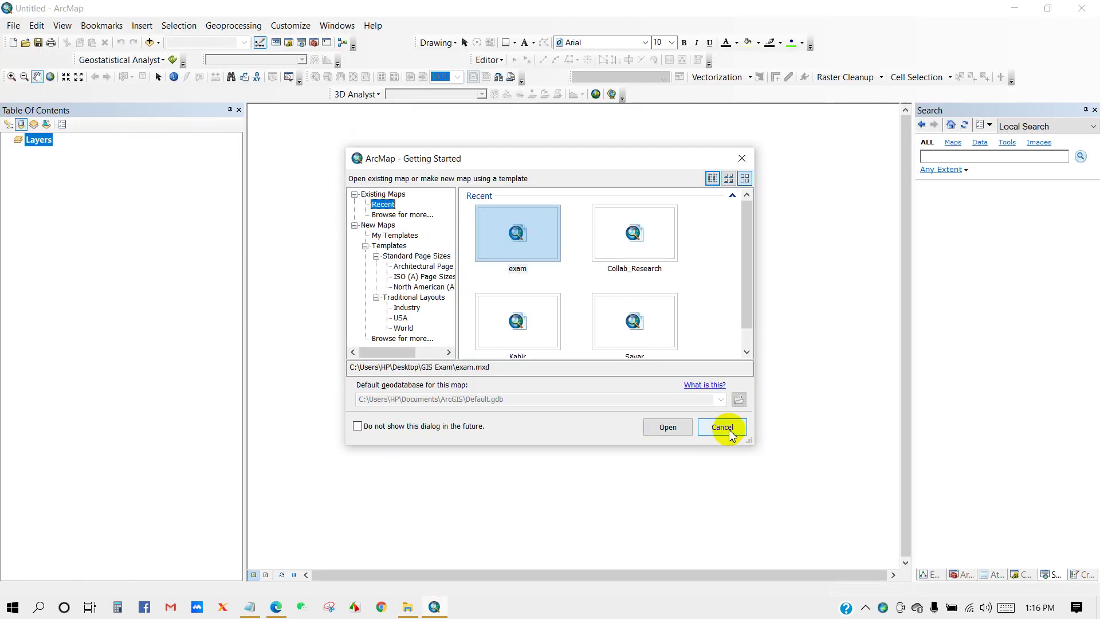
pyautogui.click(726, 429)
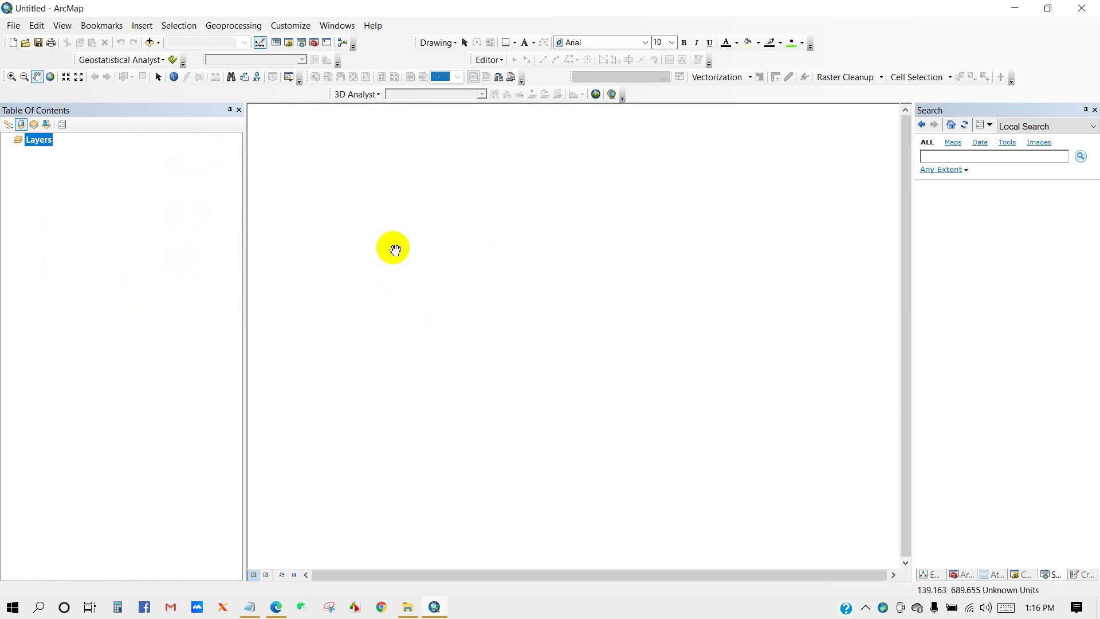
# - Add BMD_Climate_station.shp, District_boundary.shp and Rainfall data.csv from the Rainfall Data folder to the map
pyautogui.click(150, 42)
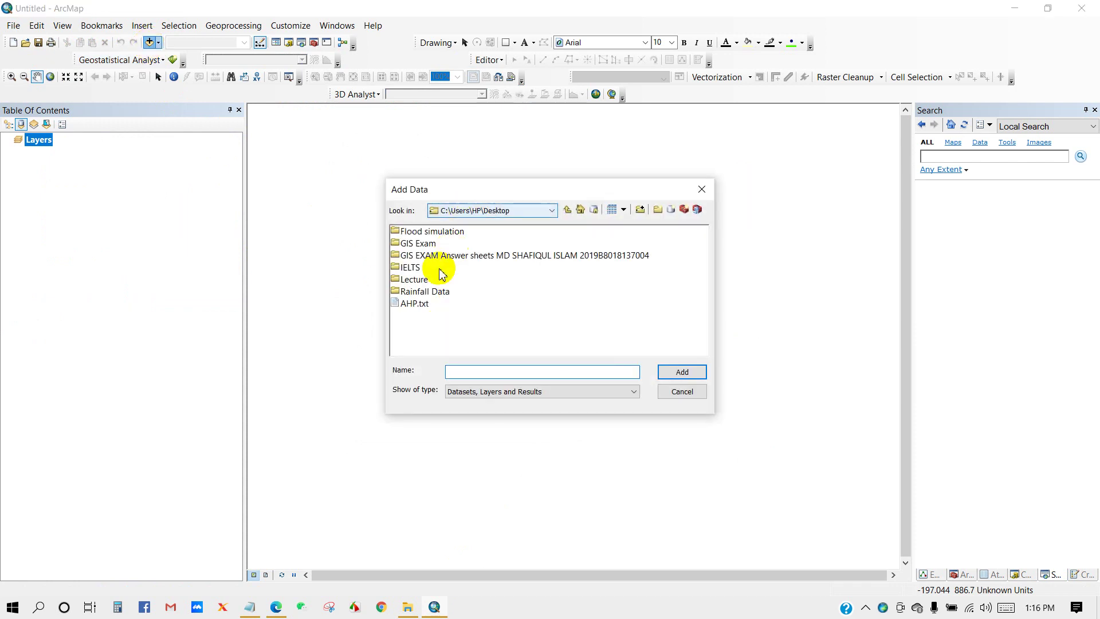
pyautogui.doubleClick(421, 293)
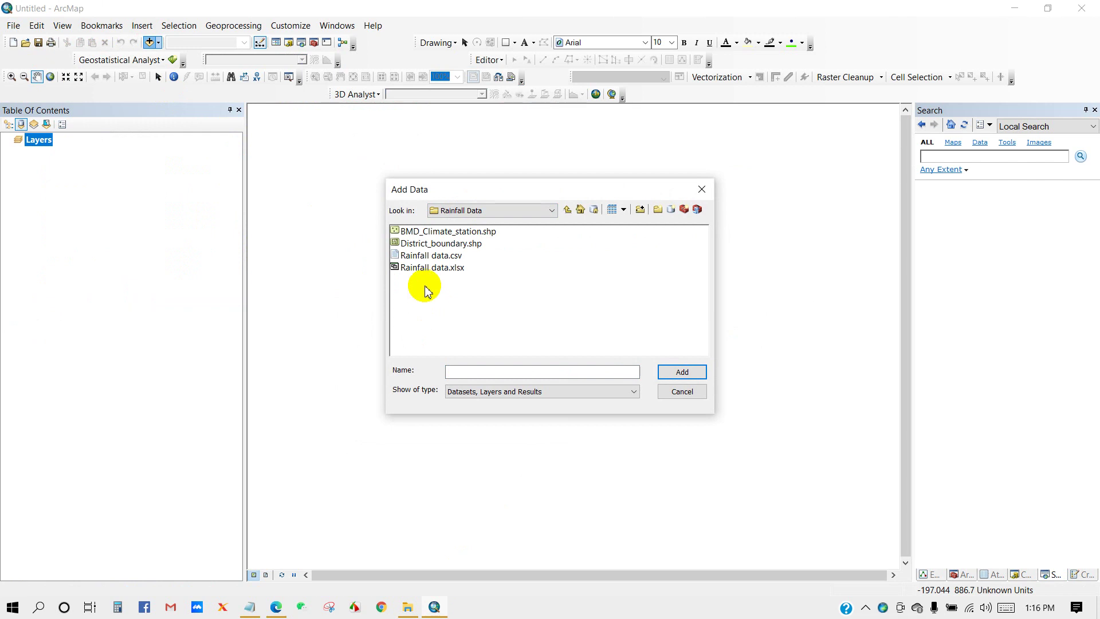
pyautogui.click(439, 235)
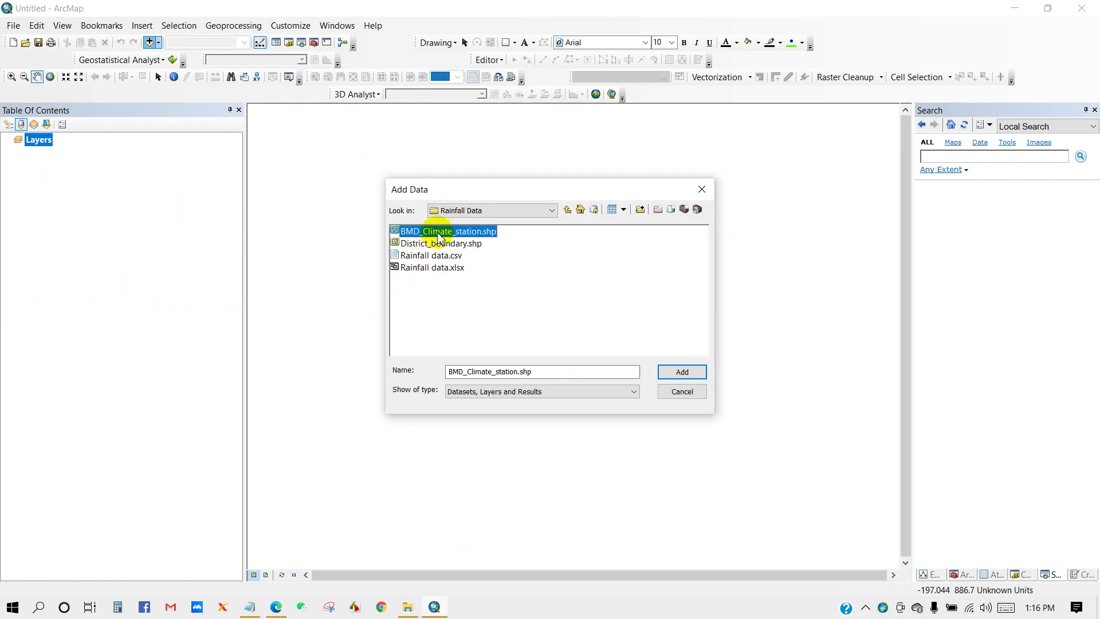
pyautogui.keyDown('ctrl'); pyautogui.click(446, 245); pyautogui.keyUp('ctrl')
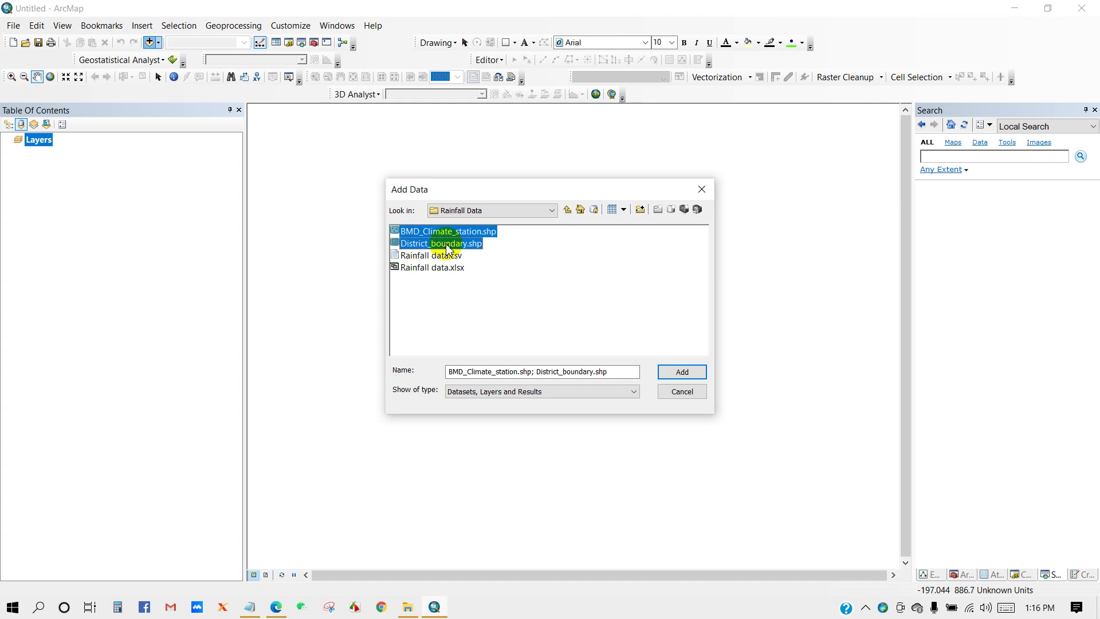
pyautogui.keyDown('ctrl'); pyautogui.click(438, 255); pyautogui.keyUp('ctrl')
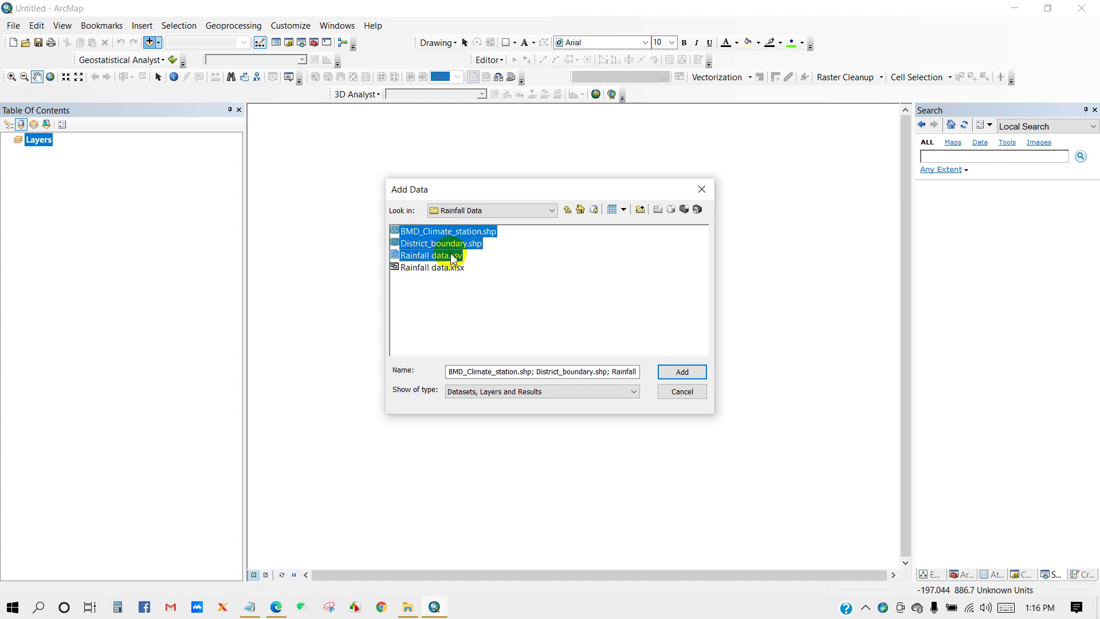
pyautogui.click(678, 372)
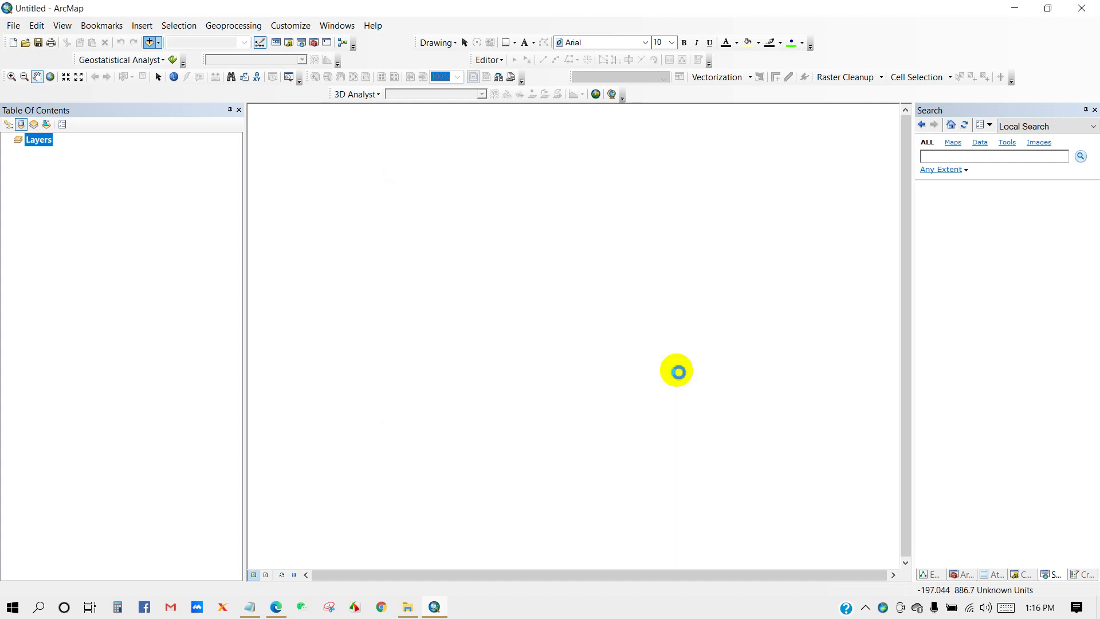
# - Inspect the BMD_Climate_station attribute table, then close it
pyautogui.moveTo(552, 323); pyautogui.dragTo(539, 334)
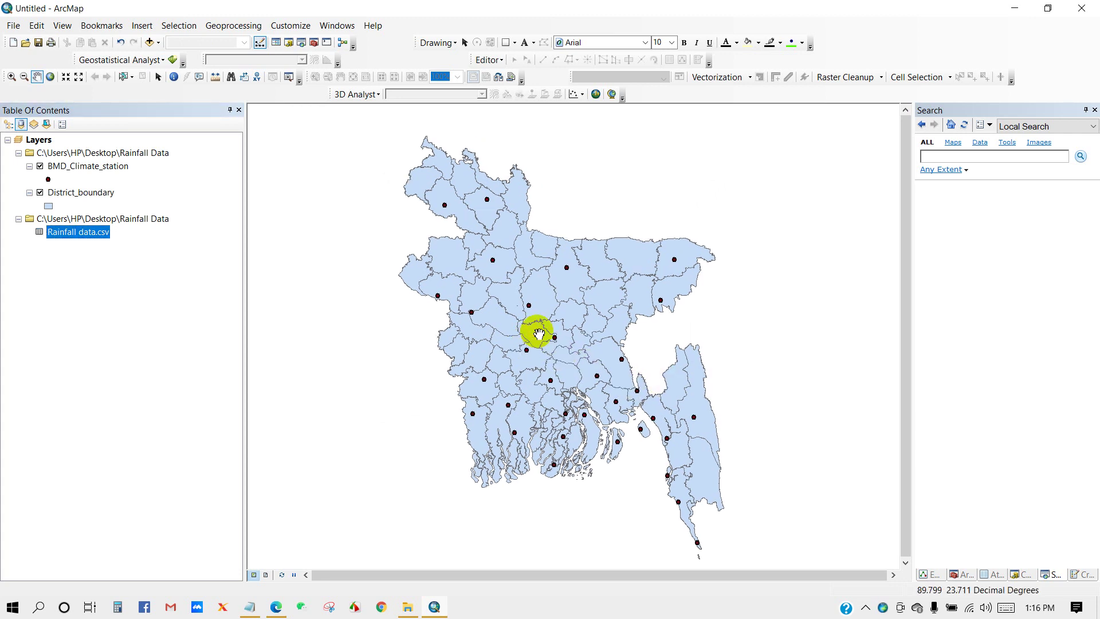
pyautogui.click(88, 167)
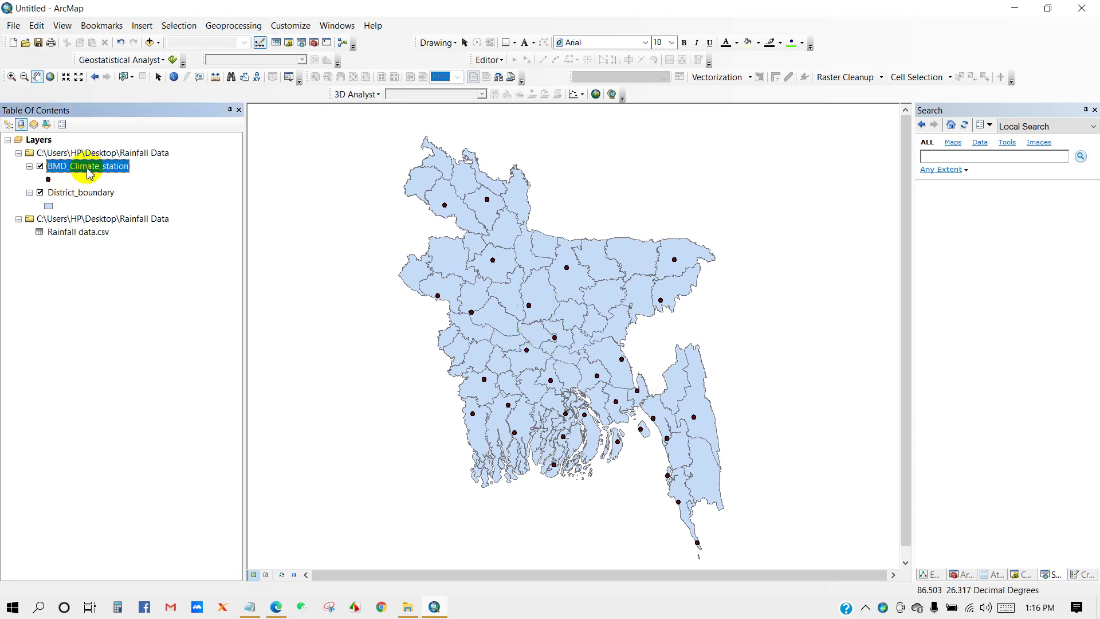
pyautogui.rightClick(92, 173)
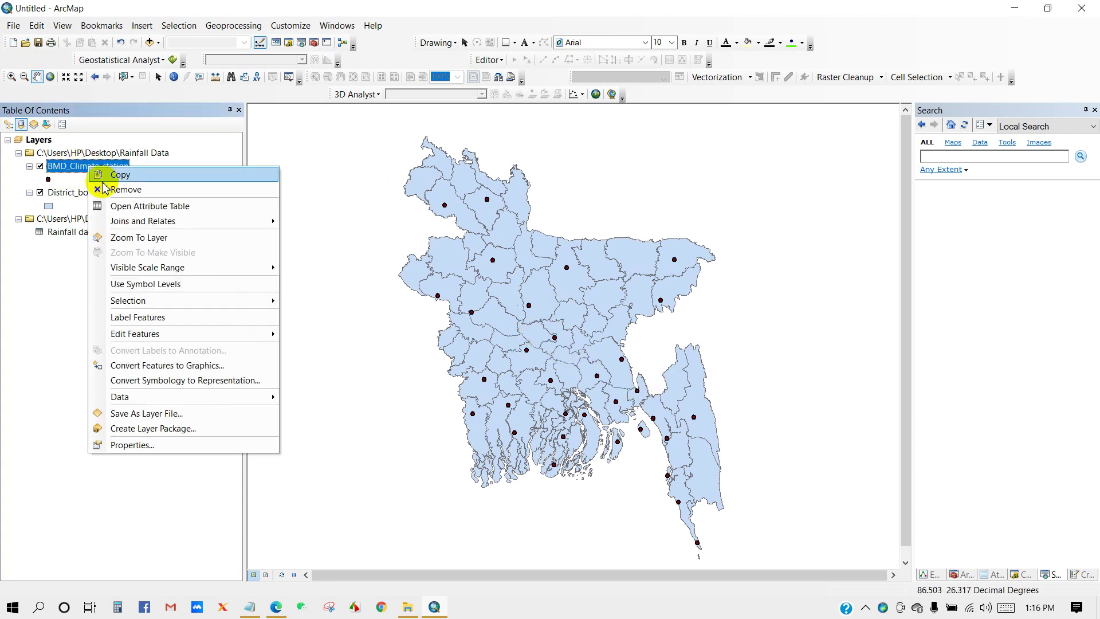
pyautogui.click(136, 210)
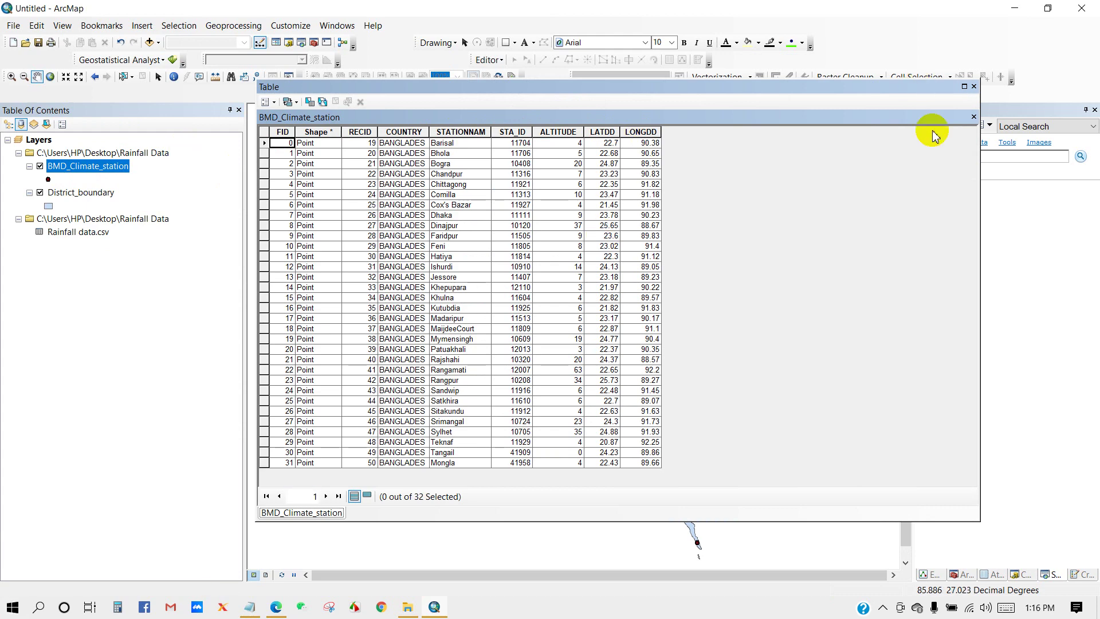
pyautogui.click(973, 87)
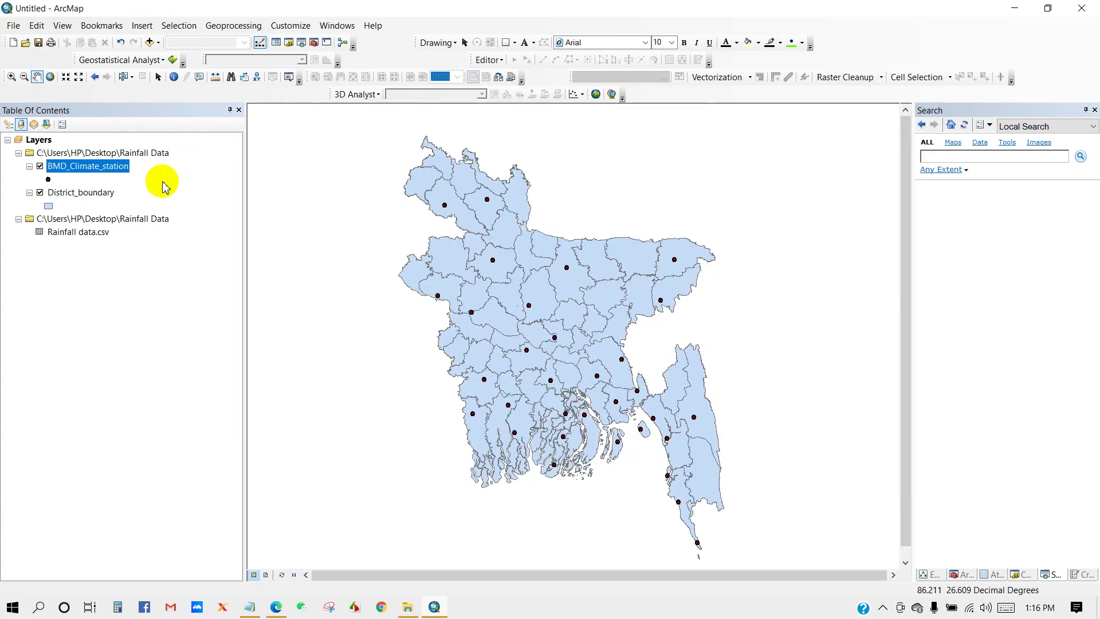
# - Open the Rainfall data.csv table, compare its Rain_avg and Rec_rain columns, and close it
pyautogui.rightClick(67, 237)
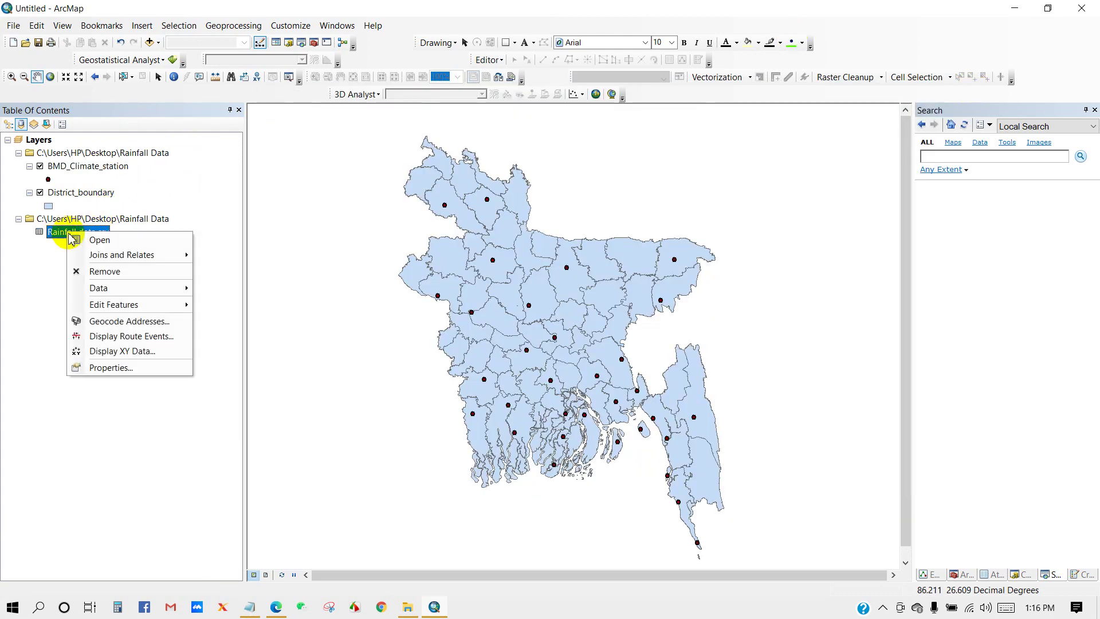
pyautogui.click(94, 240)
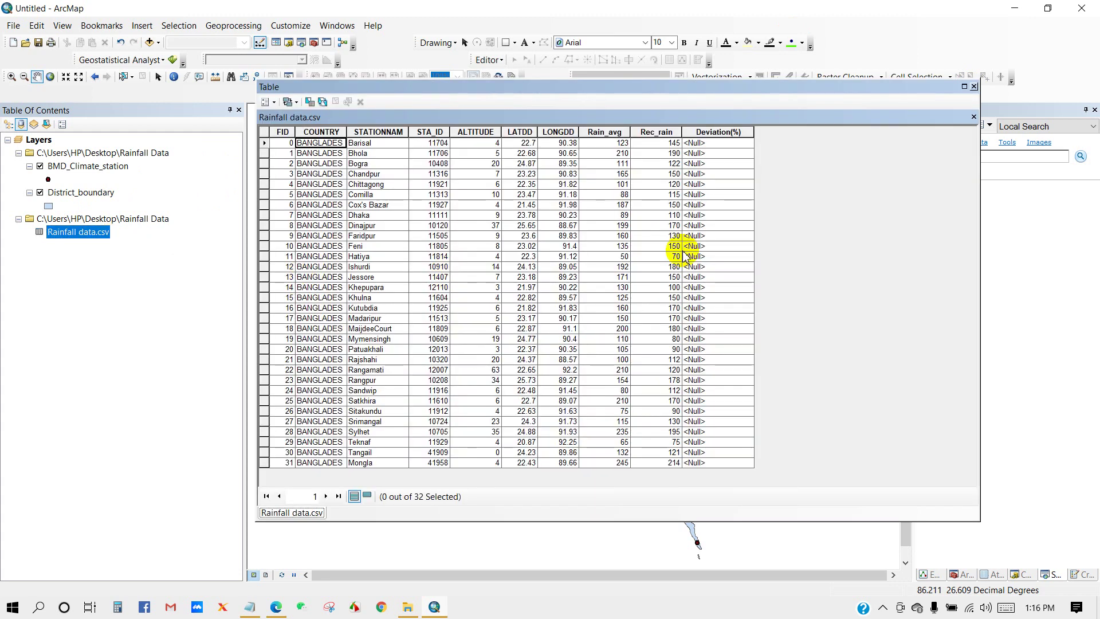
pyautogui.click(604, 136)
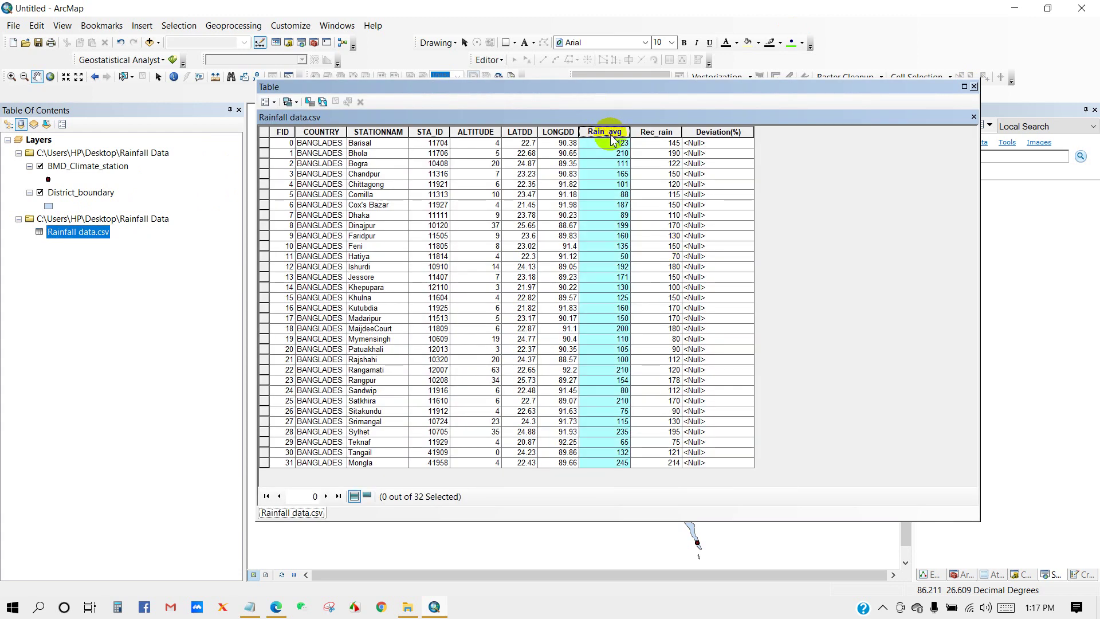
pyautogui.click(657, 135)
pyautogui.click(612, 138)
pyautogui.click(657, 135)
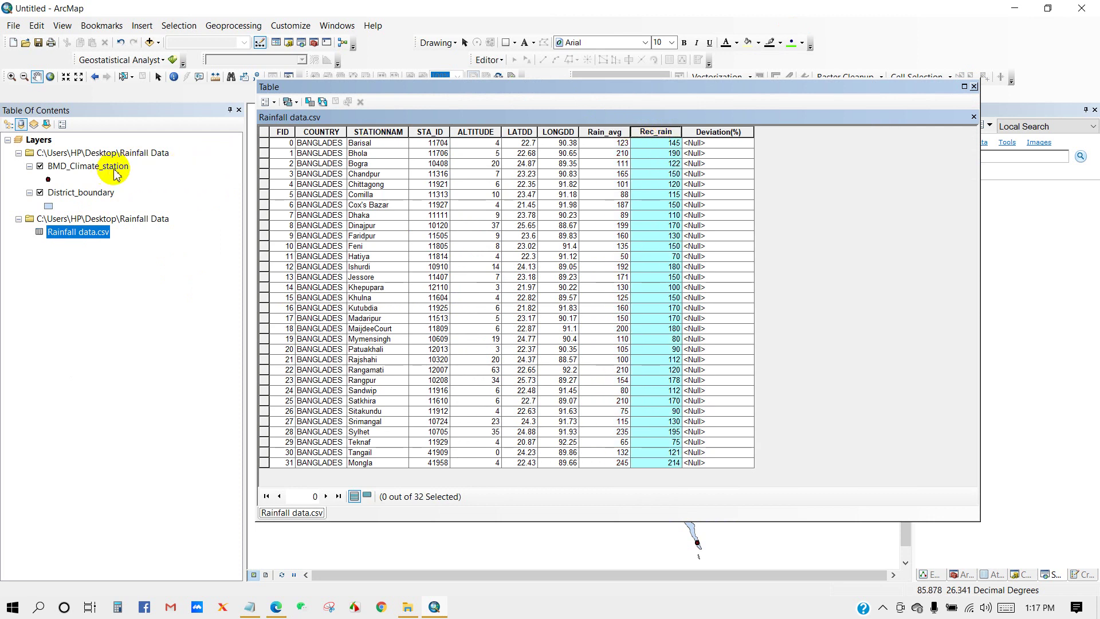
pyautogui.click(974, 88)
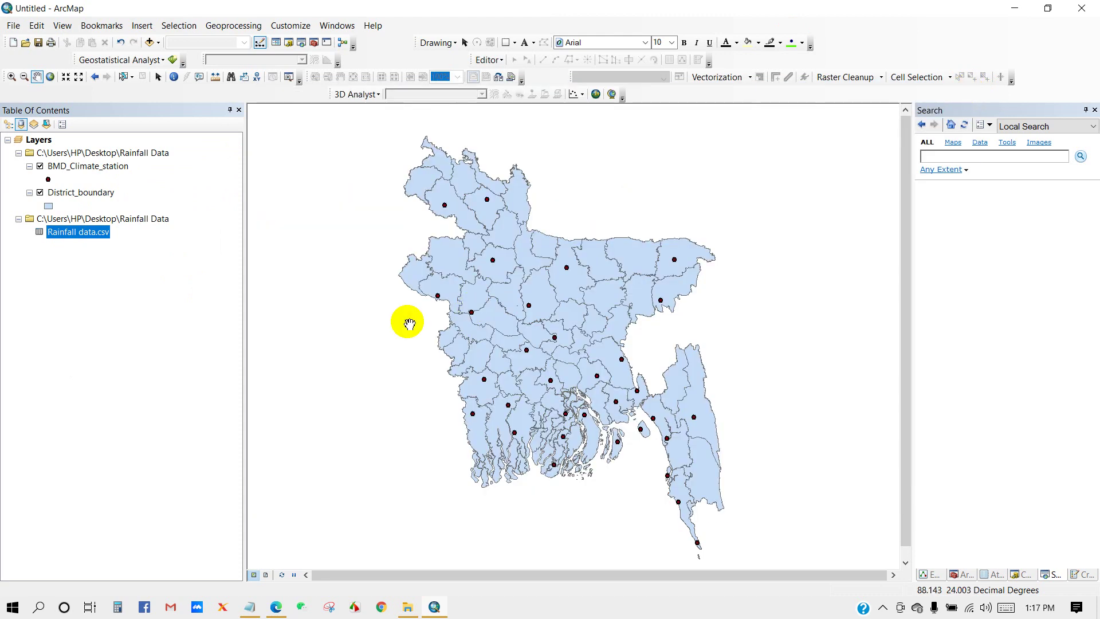
pyautogui.rightClick(89, 167)
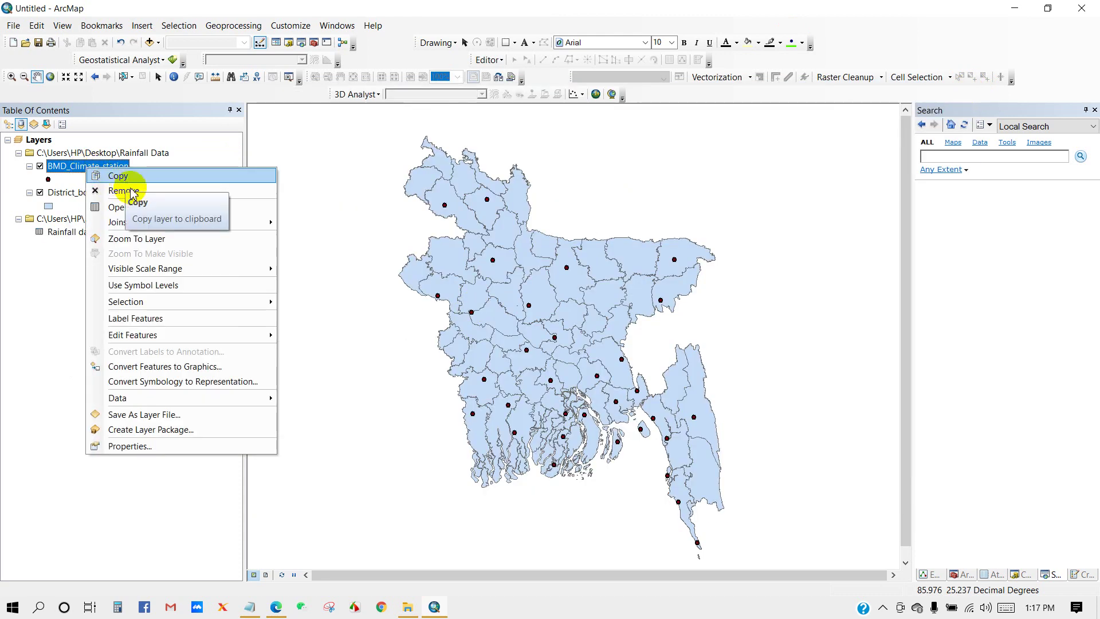
# - Join Rainfall data.csv to the BMD_Climate_station layer using STA_ID as the matching field
pyautogui.moveTo(135, 222)
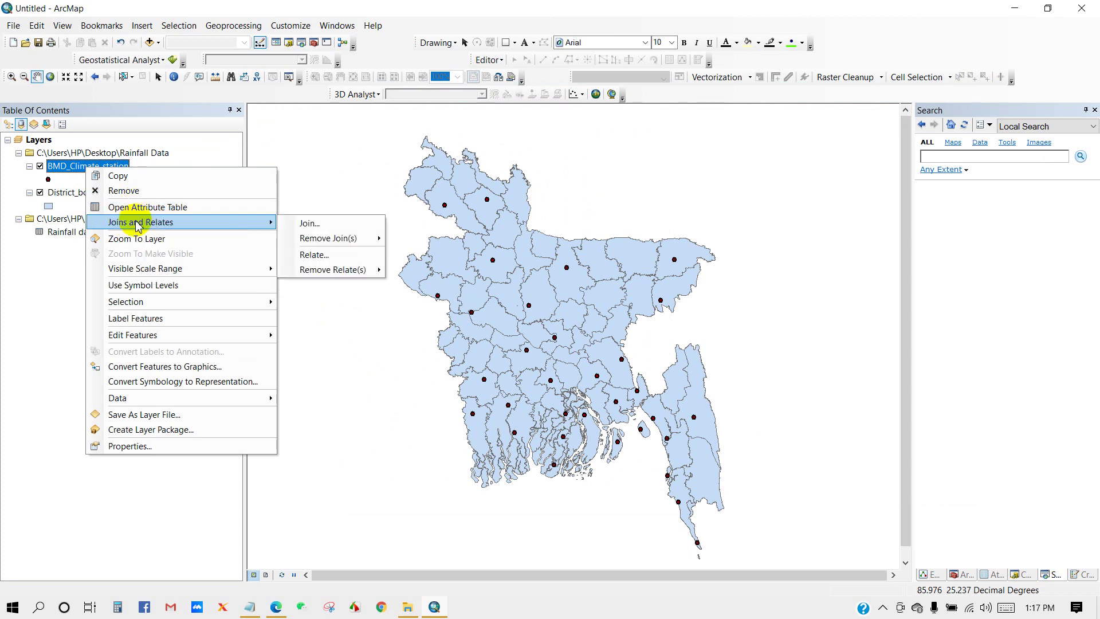
pyautogui.click(305, 223)
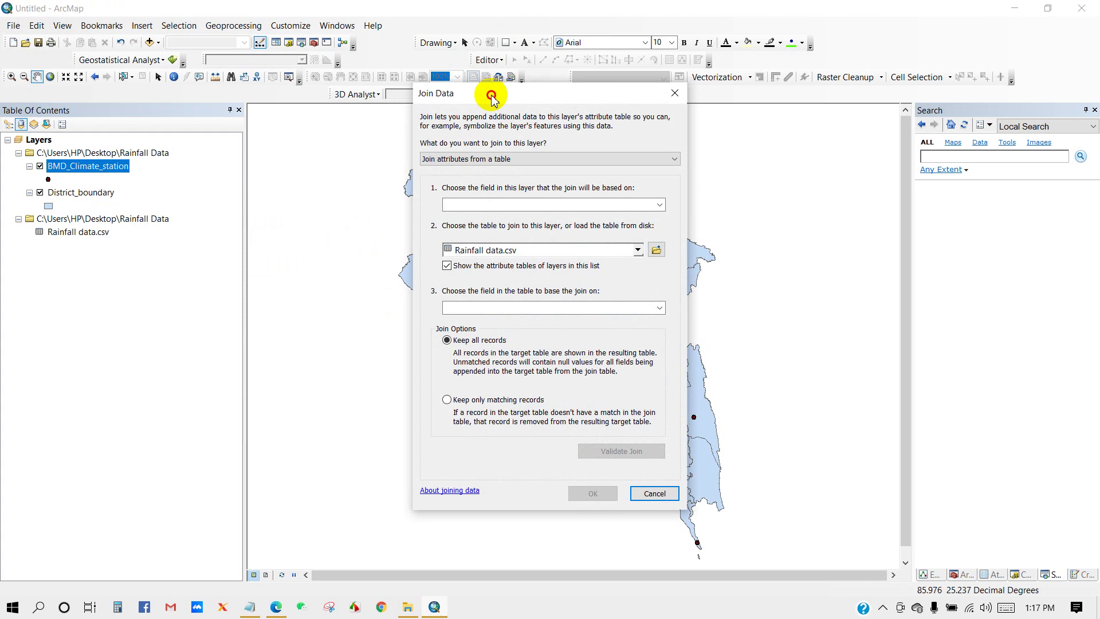
pyautogui.moveTo(492, 99); pyautogui.dragTo(476, 115)
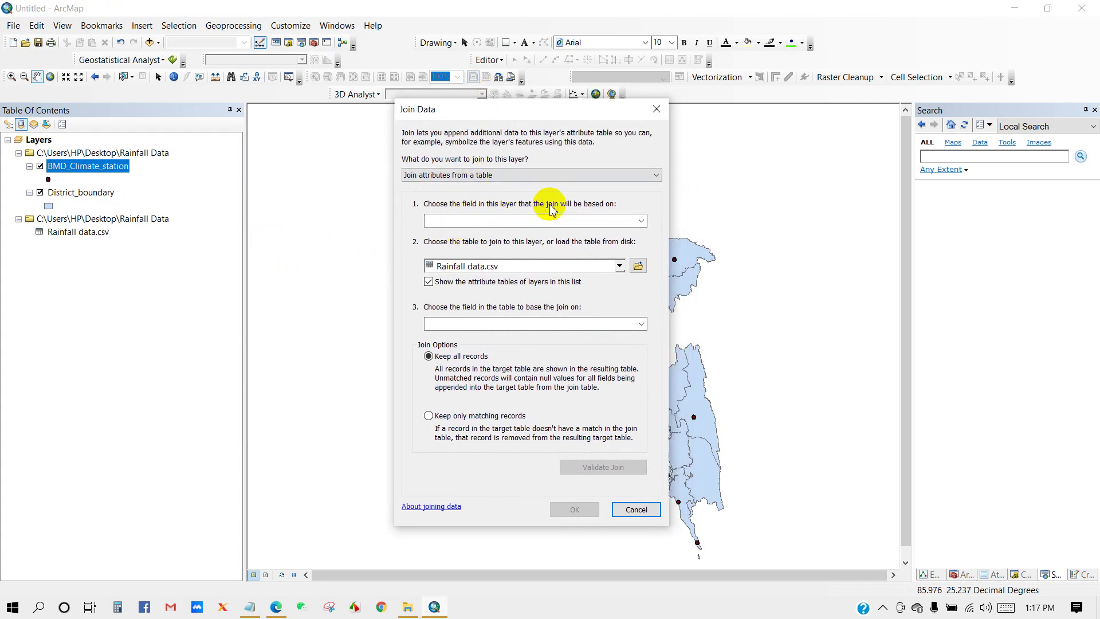
pyautogui.click(641, 221)
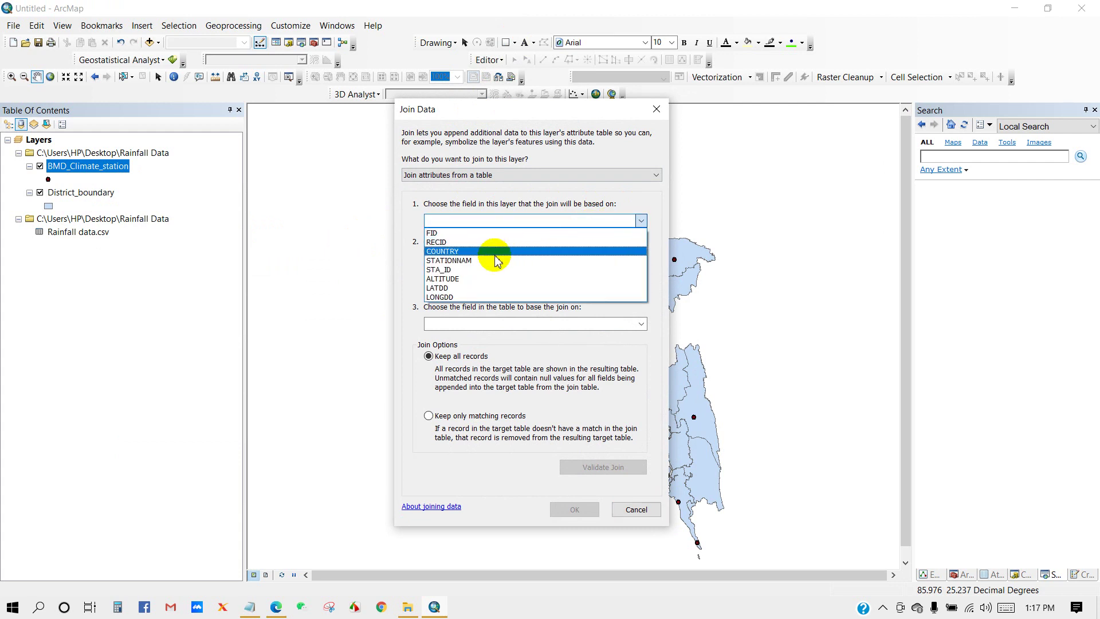
pyautogui.click(443, 270)
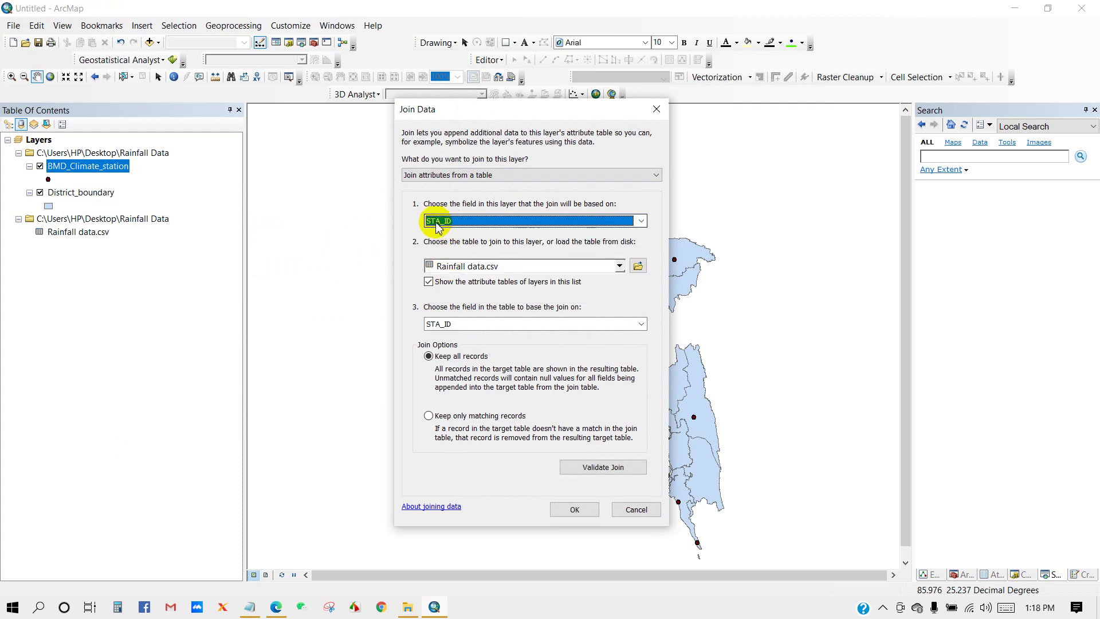
pyautogui.click(571, 509)
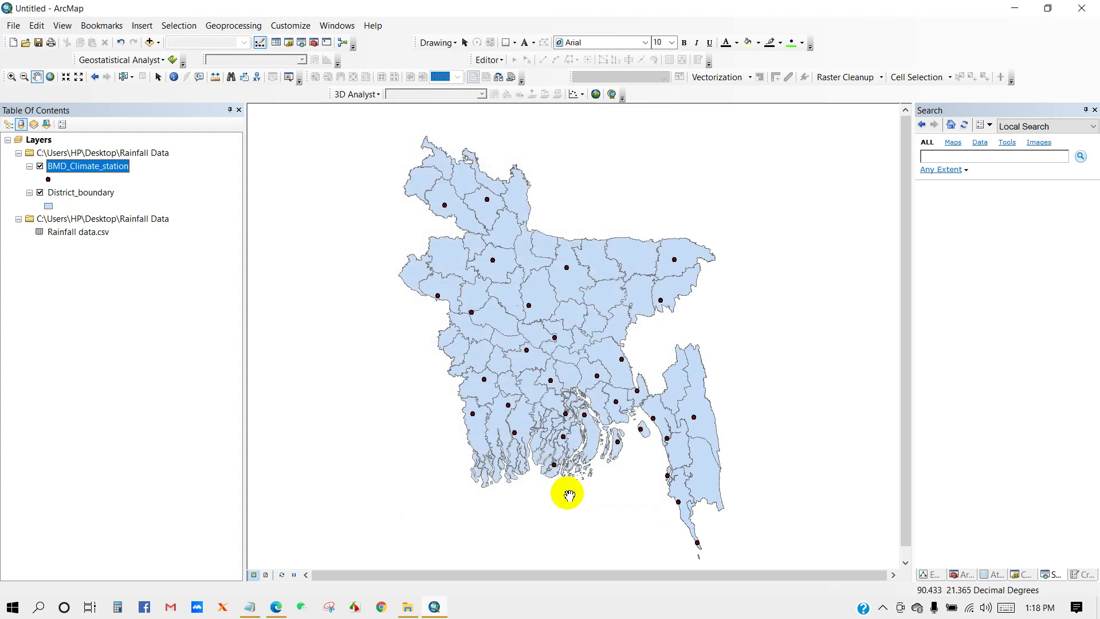
pyautogui.rightClick(80, 169)
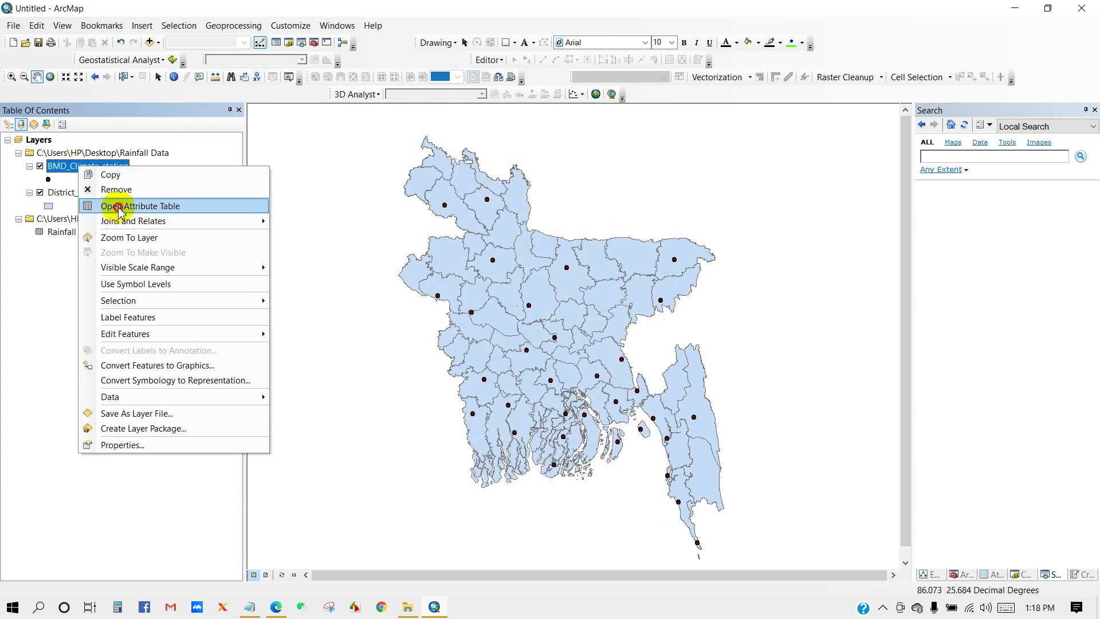
pyautogui.click(119, 207)
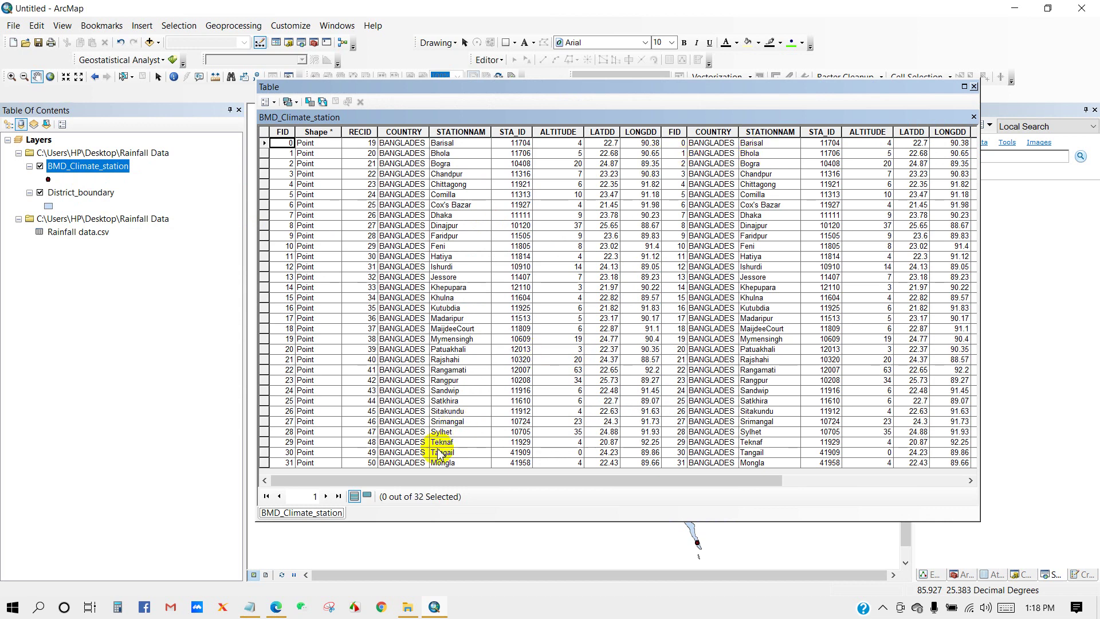
pyautogui.moveTo(421, 481); pyautogui.dragTo(670, 467)
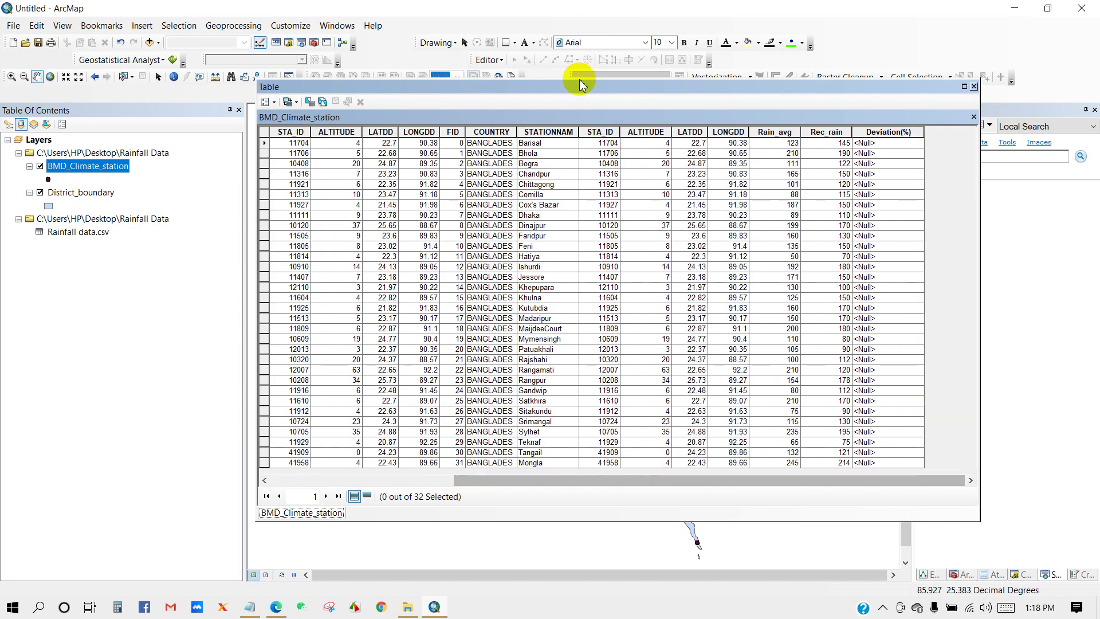
pyautogui.hscroll(-3, 604, 198)
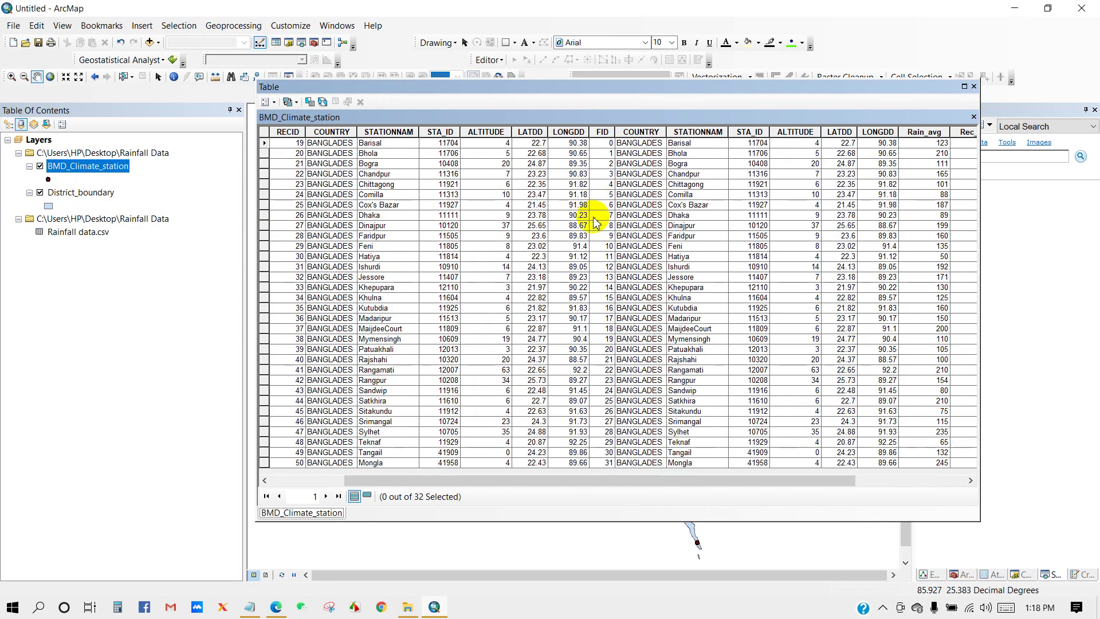
pyautogui.hscroll(3, 606, 199)
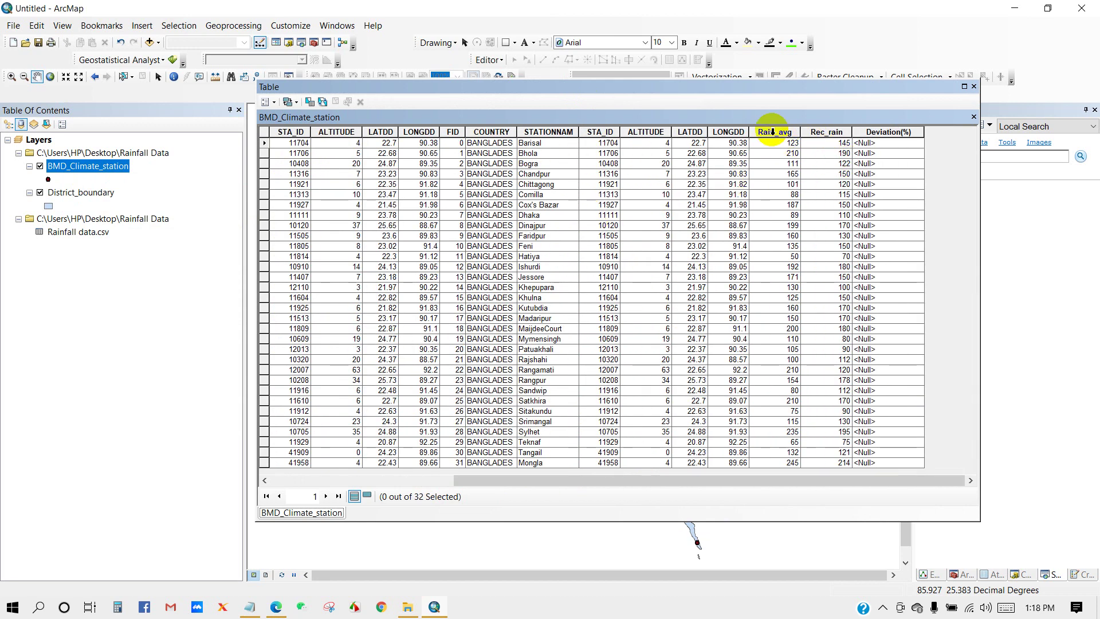
pyautogui.click(781, 135)
pyautogui.click(825, 135)
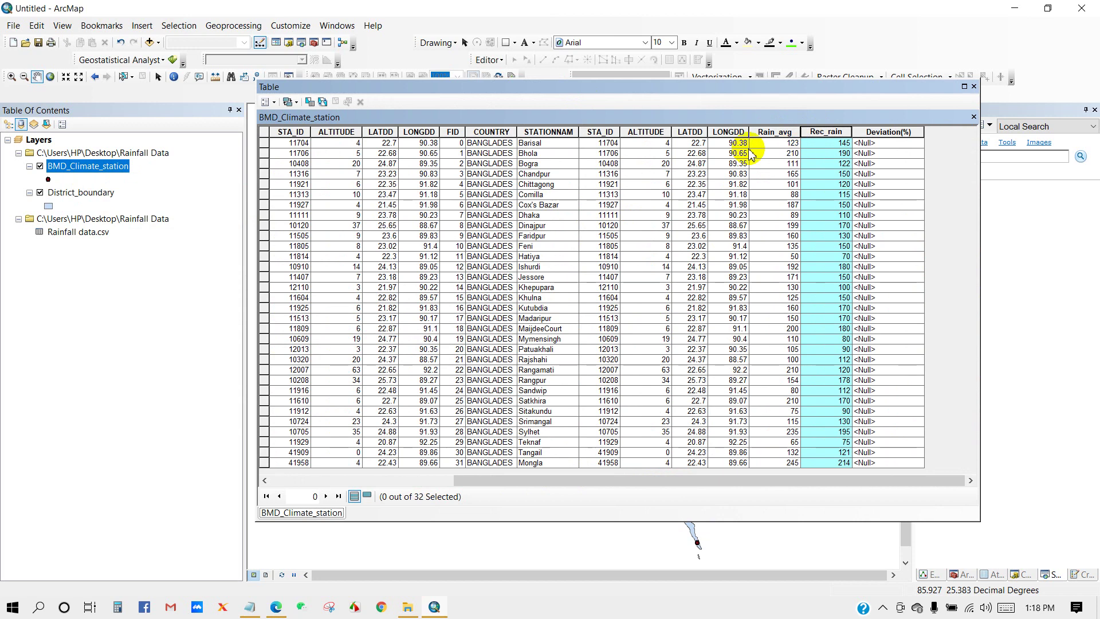
pyautogui.click(783, 132)
pyautogui.click(822, 134)
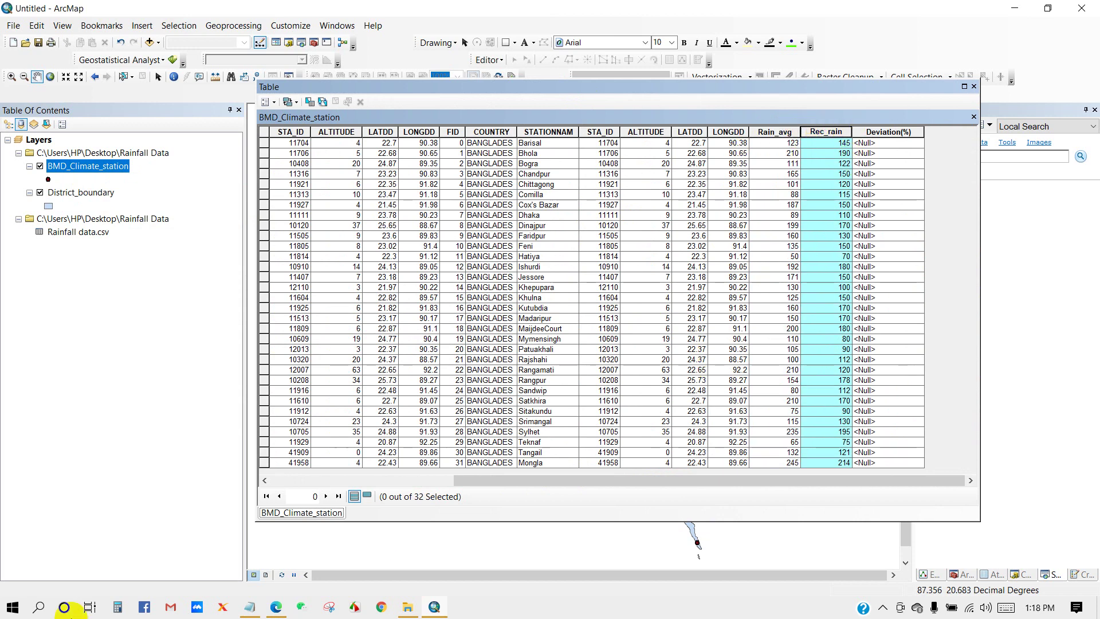
pyautogui.click(969, 86)
pyautogui.click(91, 167)
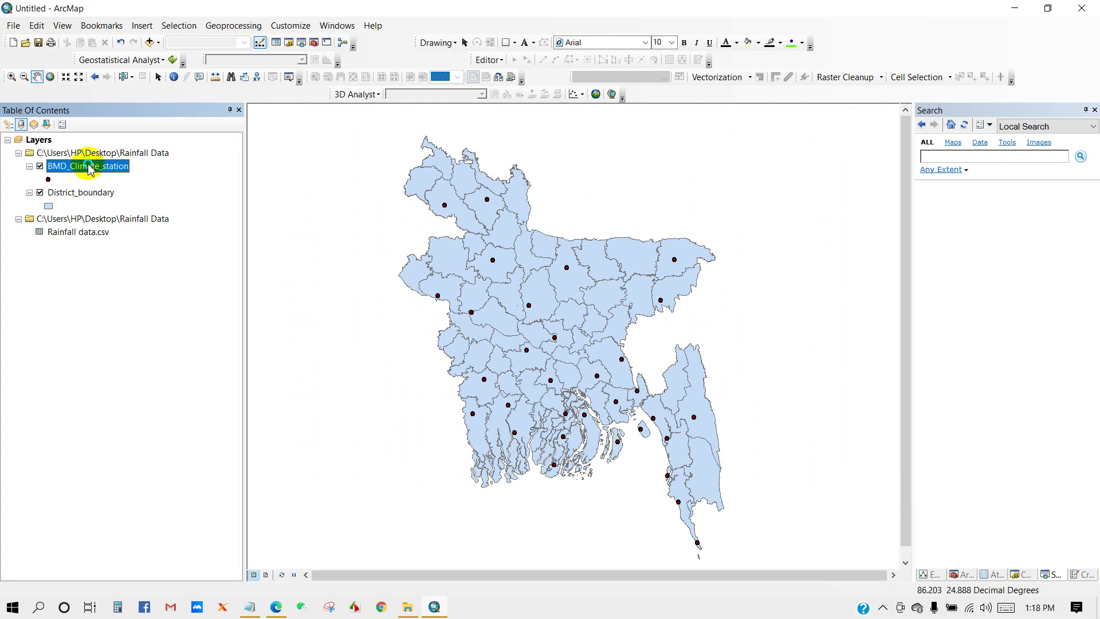
pyautogui.rightClick(90, 168)
# - Export the joined station points to Rainfall_BD.shp in the Desktop Rainfall Data folder and add it as a layer
pyautogui.moveTo(139, 399)
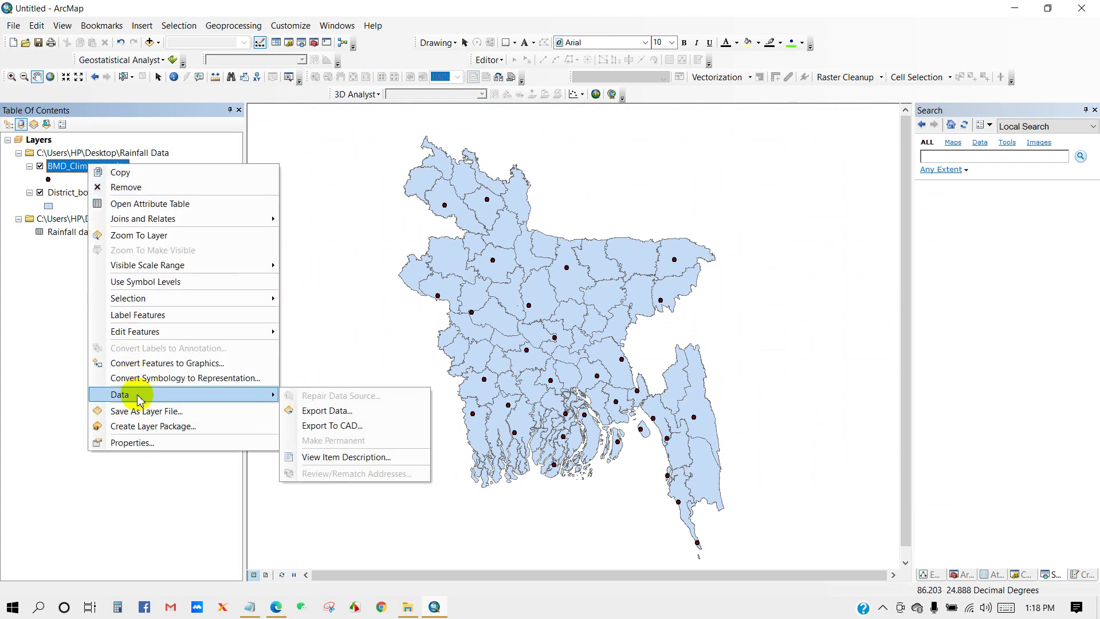
pyautogui.click(325, 410)
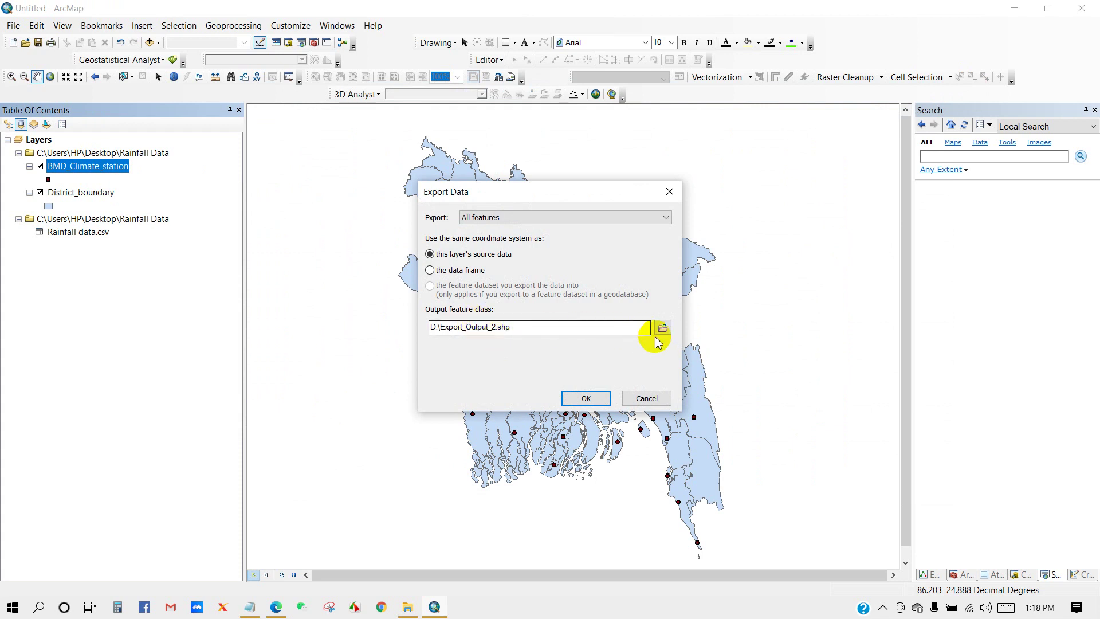
pyautogui.click(662, 327)
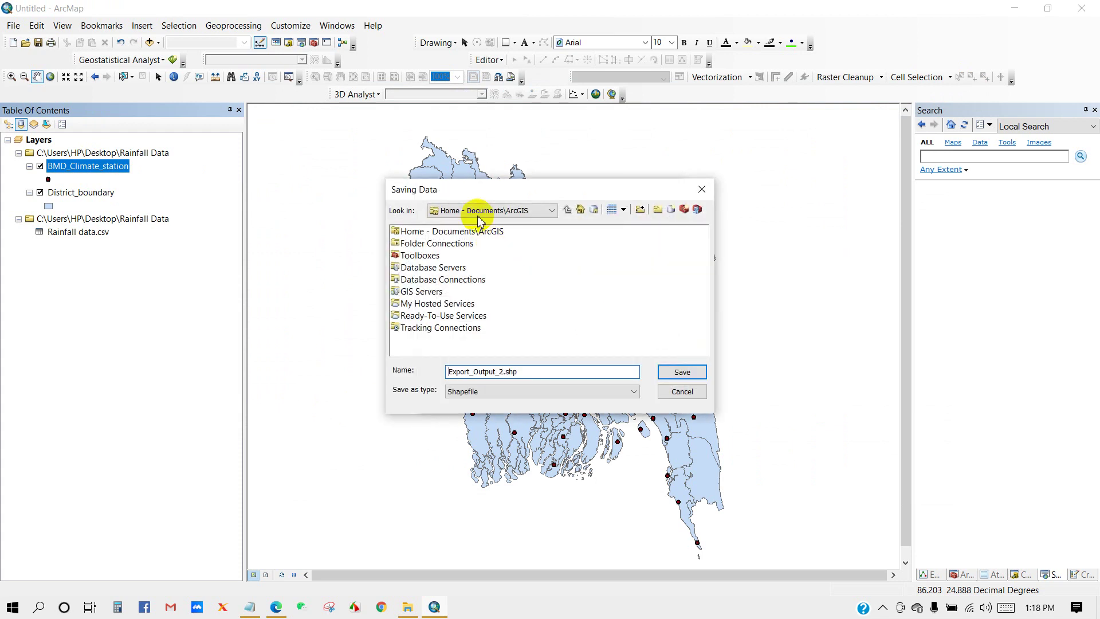
pyautogui.click(474, 210)
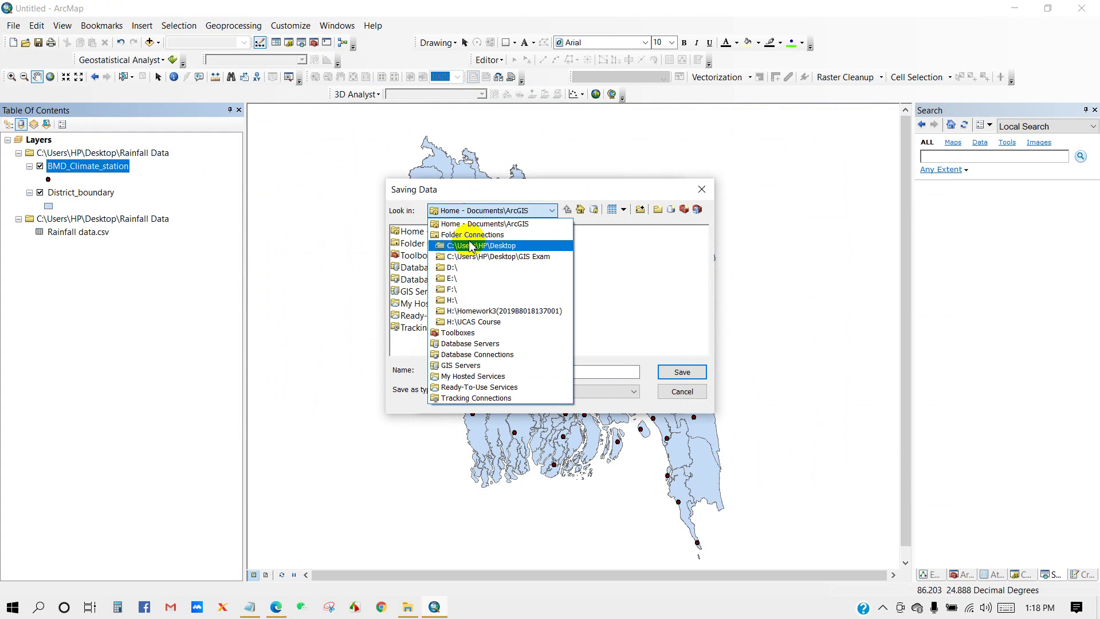
pyautogui.click(491, 257)
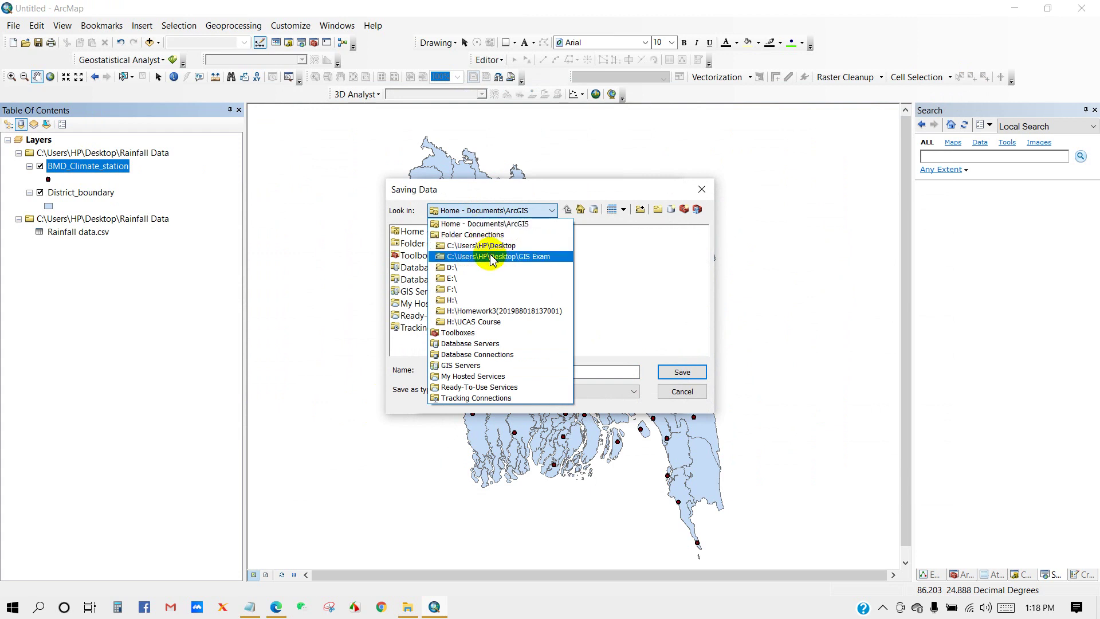
pyautogui.click(492, 210)
pyautogui.click(470, 247)
pyautogui.doubleClick(421, 291)
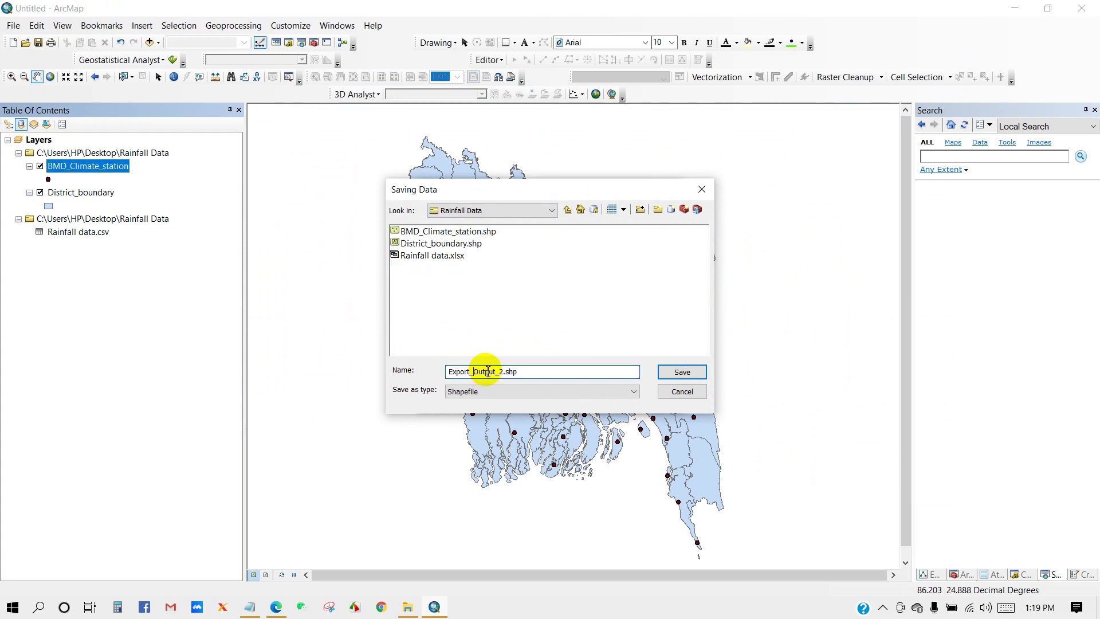
pyautogui.moveTo(505, 372); pyautogui.dragTo(449, 372)
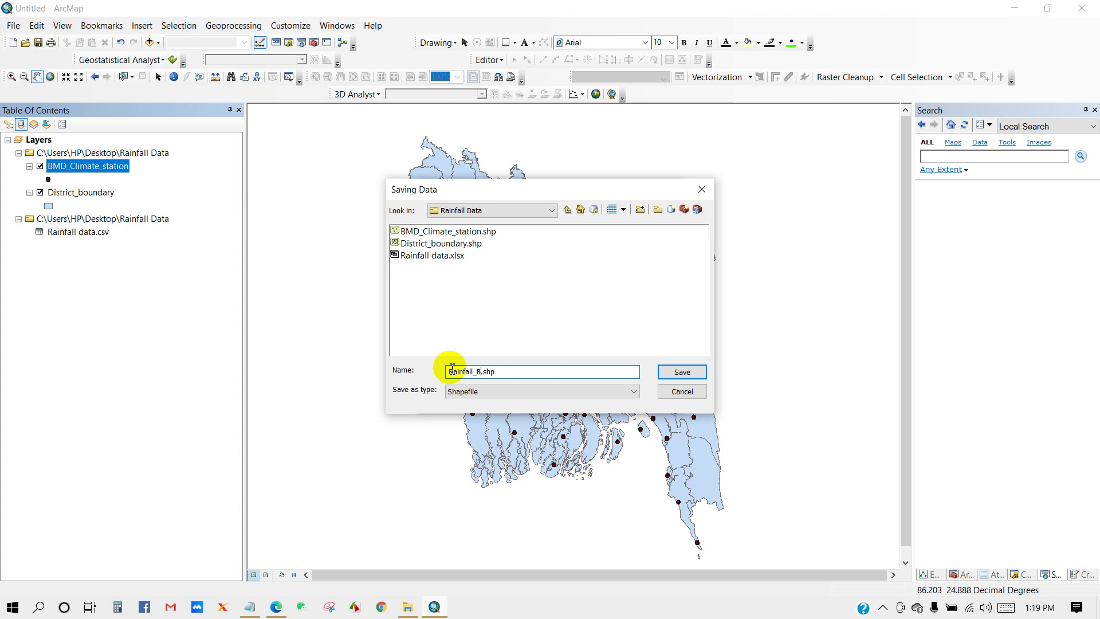
pyautogui.click(682, 374)
pyautogui.click(581, 396)
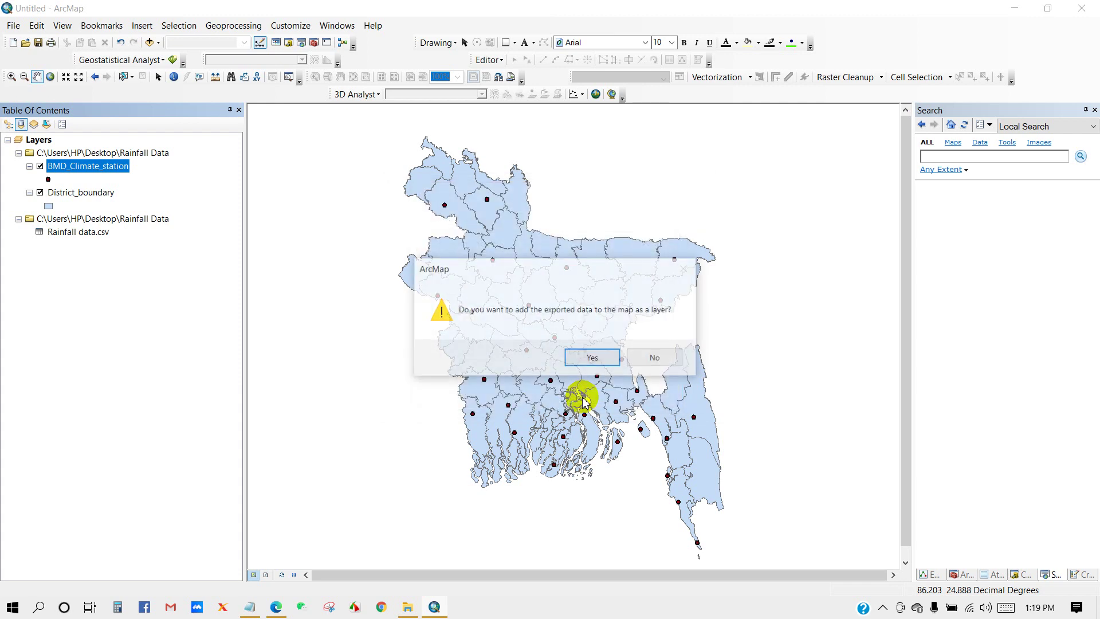
pyautogui.click(592, 359)
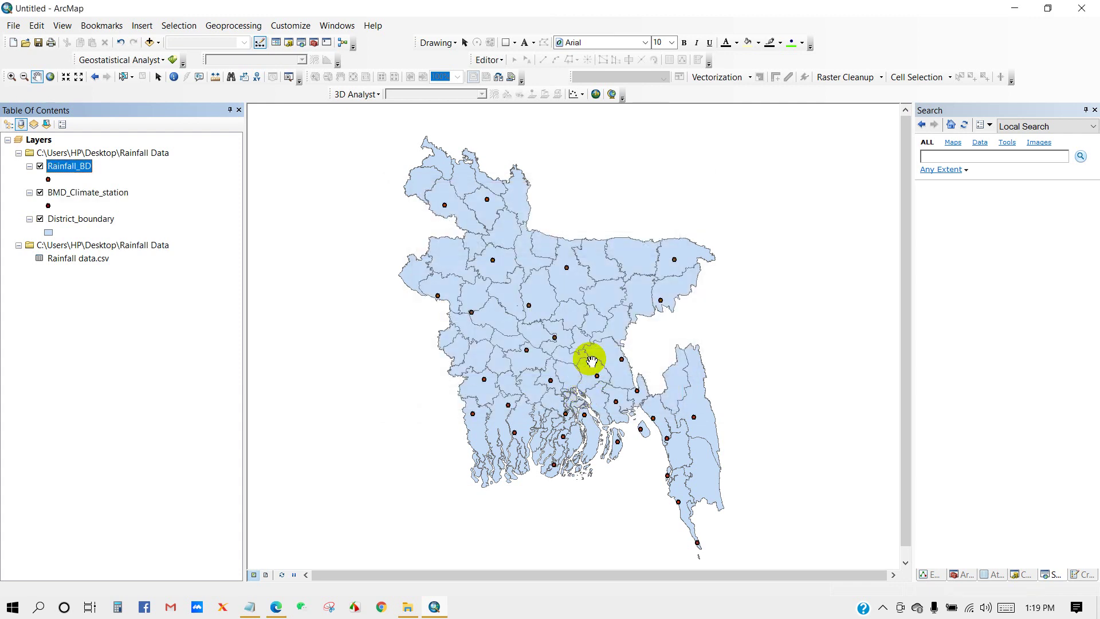
# - Remove the BMD_Climate_station layer and the Rainfall data.csv table group from the map
pyautogui.rightClick(49, 193)
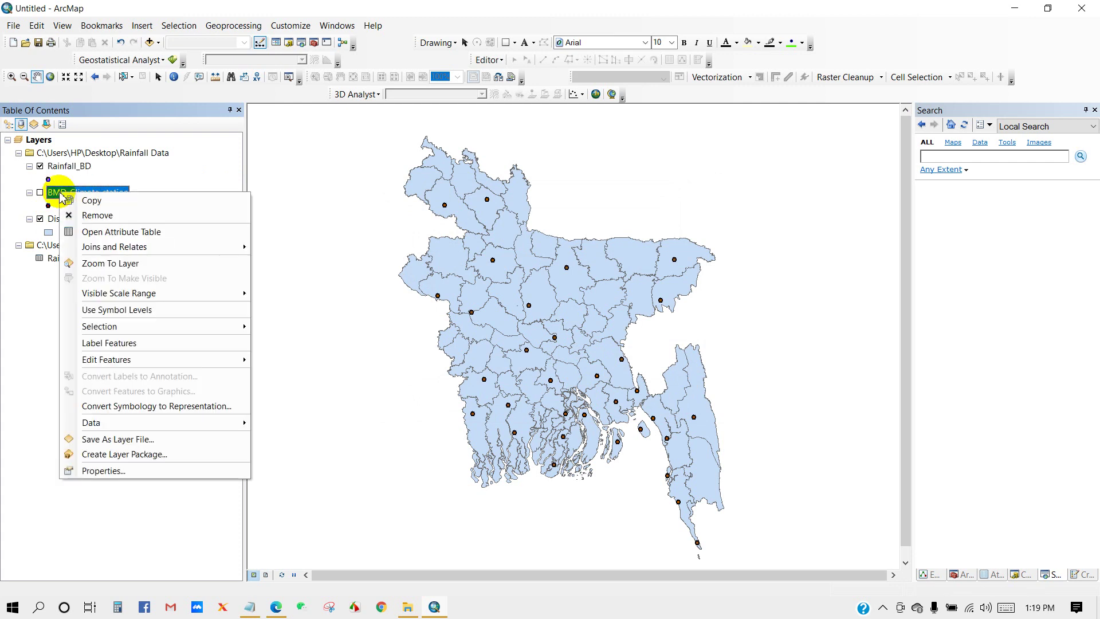
pyautogui.click(92, 215)
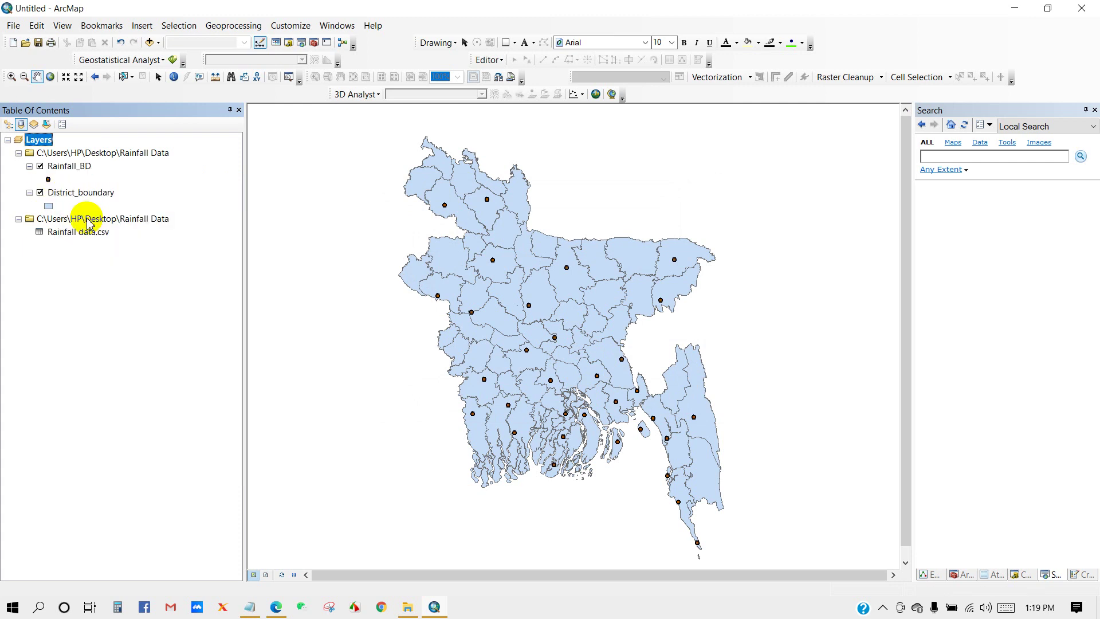
pyautogui.click(72, 170)
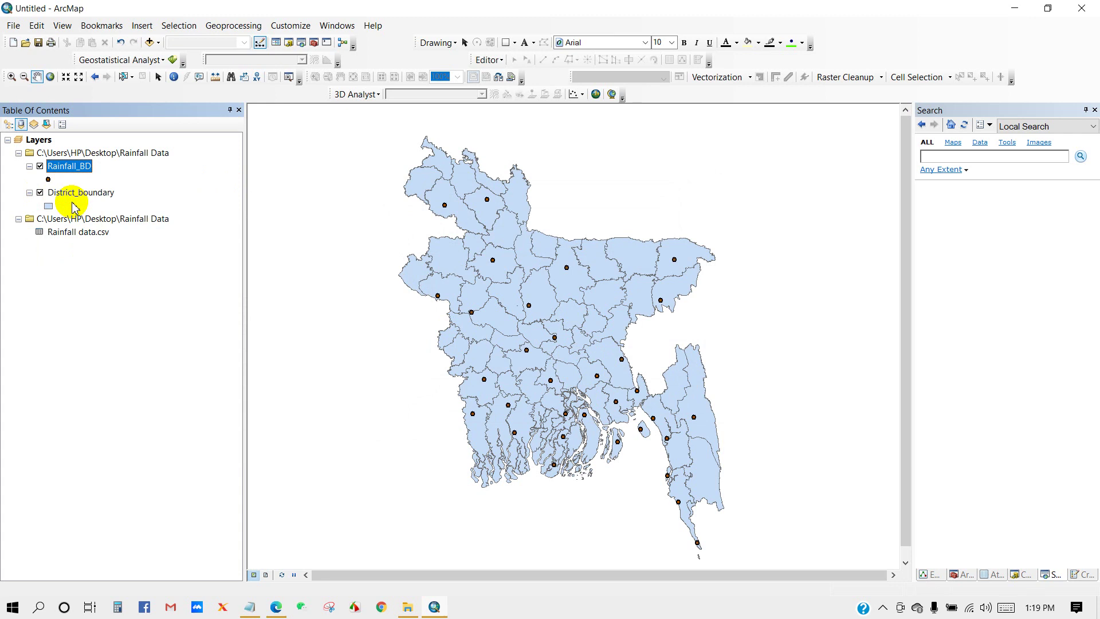
pyautogui.rightClick(65, 220)
pyautogui.click(94, 228)
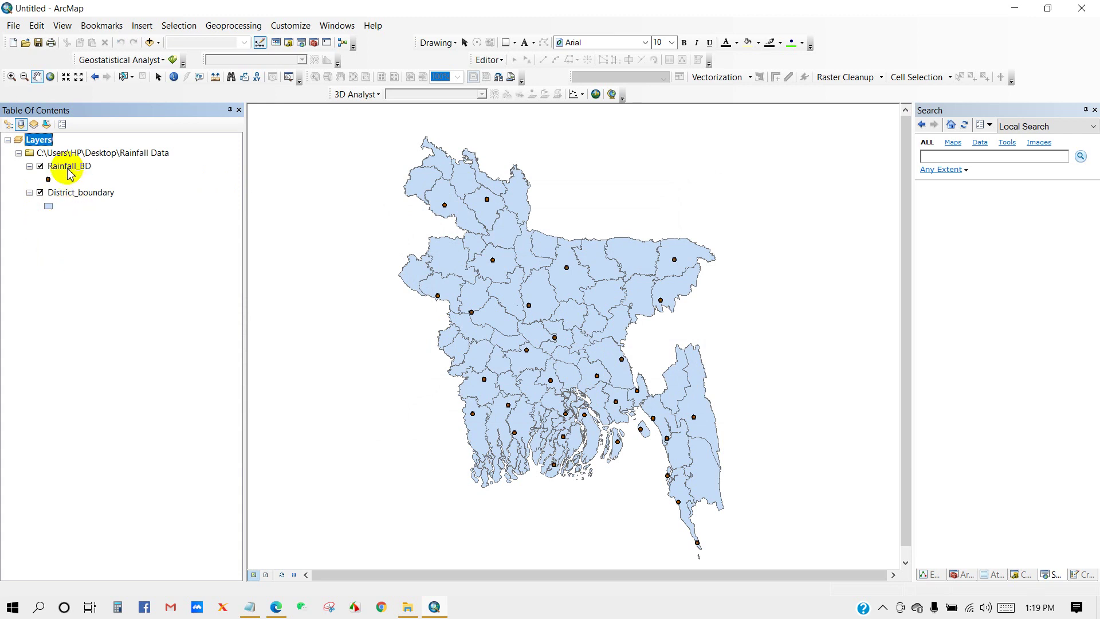
# - Give District_boundary a Hollow symbol so only the black district outlines show
pyautogui.click(49, 207)
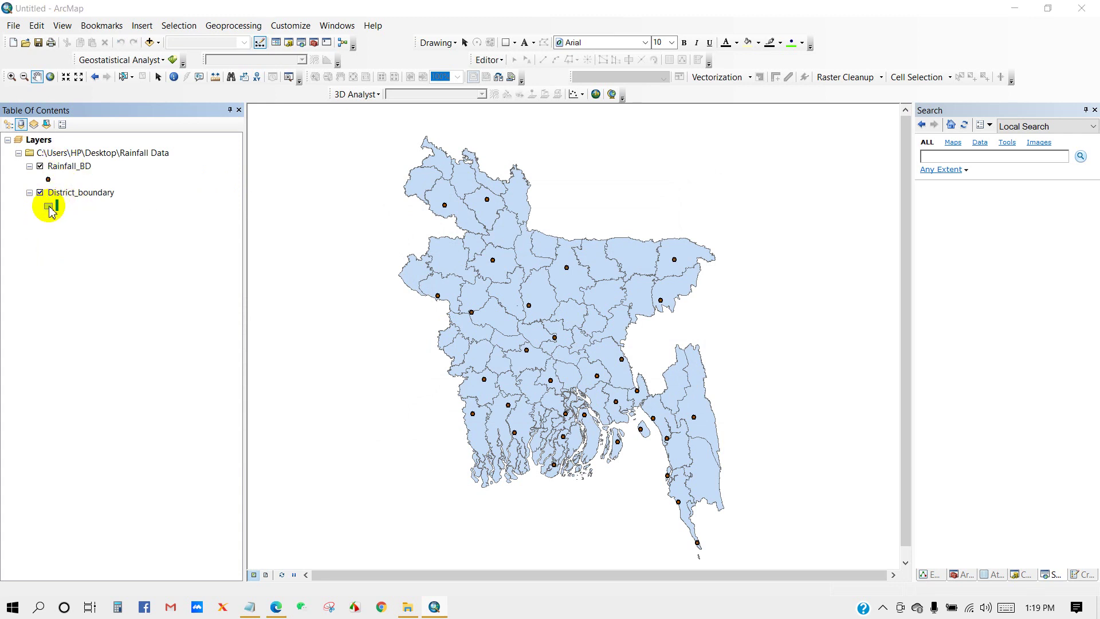
pyautogui.click(387, 217)
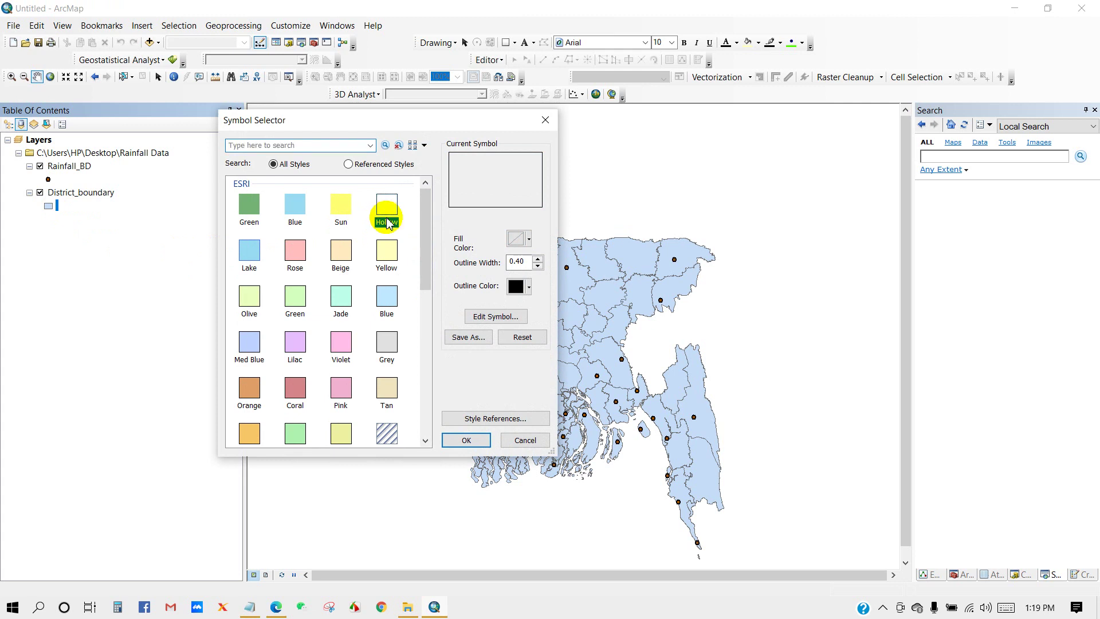
pyautogui.click(464, 439)
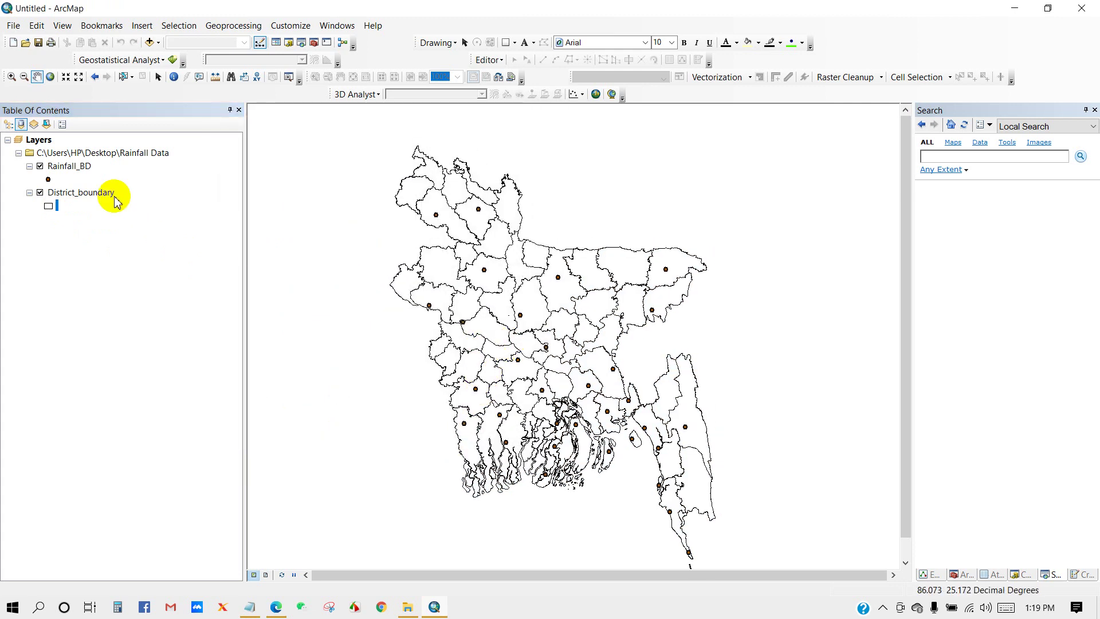
pyautogui.rightClick(67, 168)
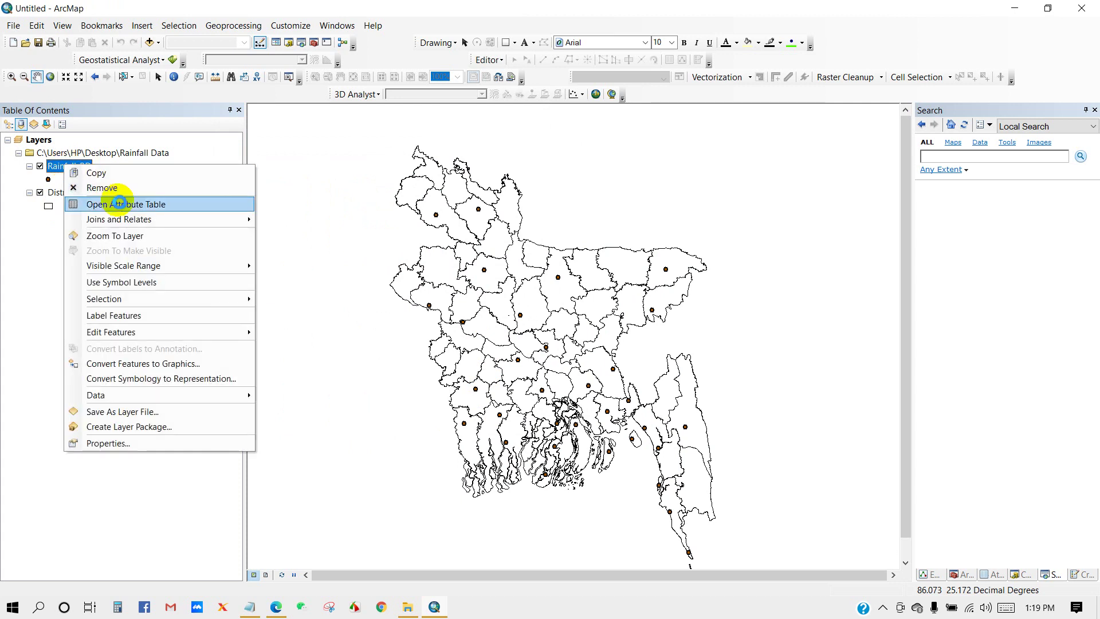
# - Open Rainfall_BD's attribute table and widen it to show the Deviation_ column
pyautogui.click(120, 204)
pyautogui.moveTo(456, 480); pyautogui.dragTo(709, 471)
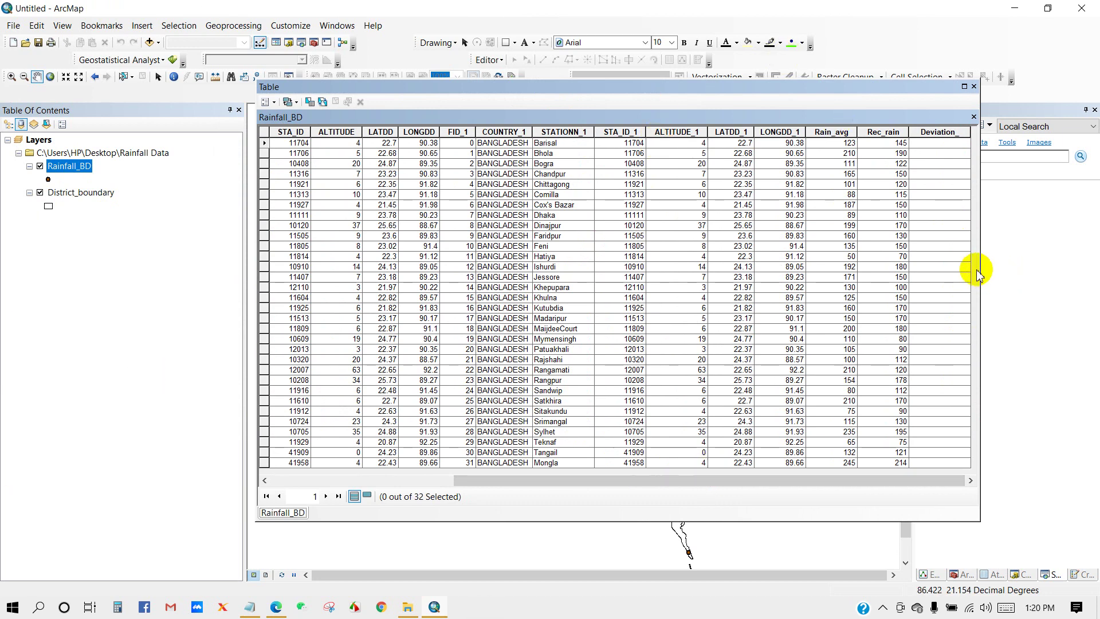
pyautogui.moveTo(979, 268); pyautogui.dragTo(1045, 266)
pyautogui.moveTo(701, 93); pyautogui.dragTo(615, 99)
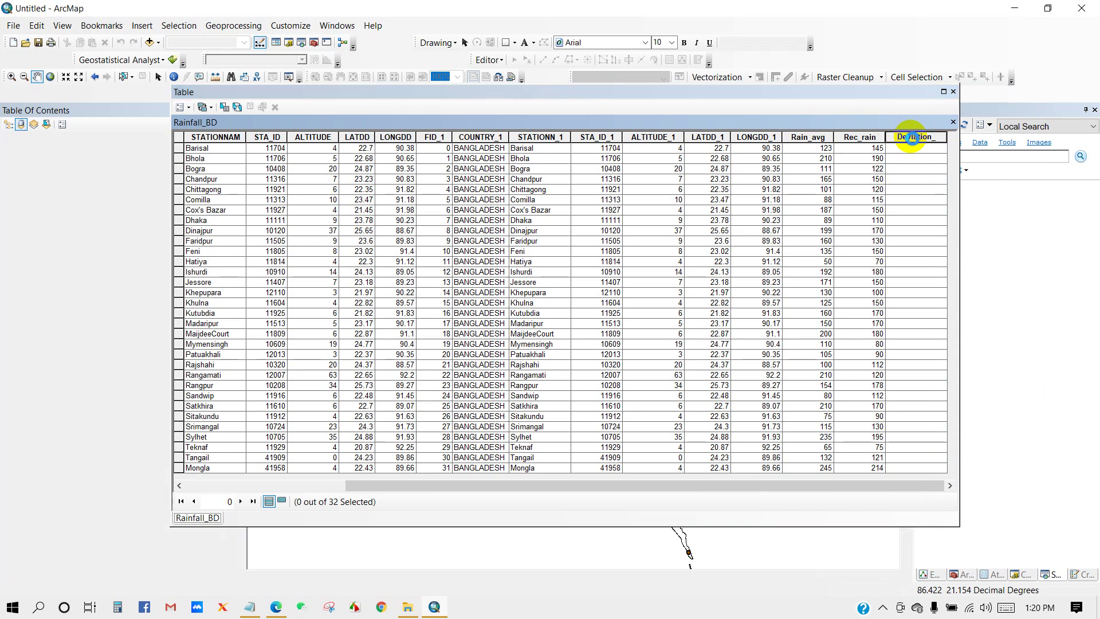
# - Calculate Deviation_ as ([Rec_rain] - [Rain_avg]) *100 / [Rain_avg] for all 32 stations
pyautogui.rightClick(911, 138)
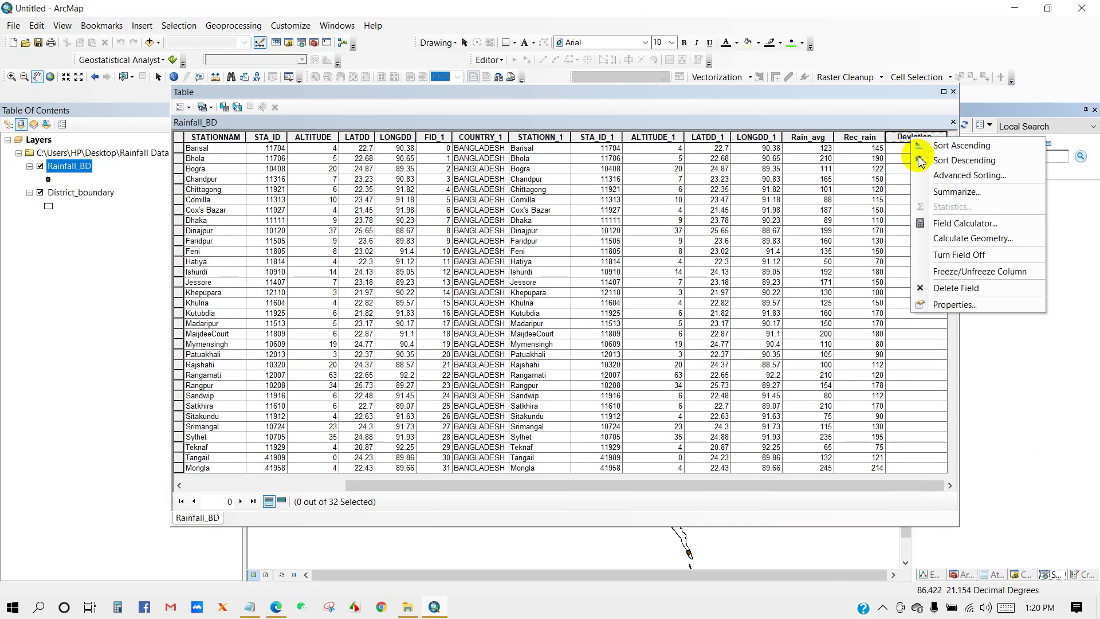
pyautogui.click(963, 225)
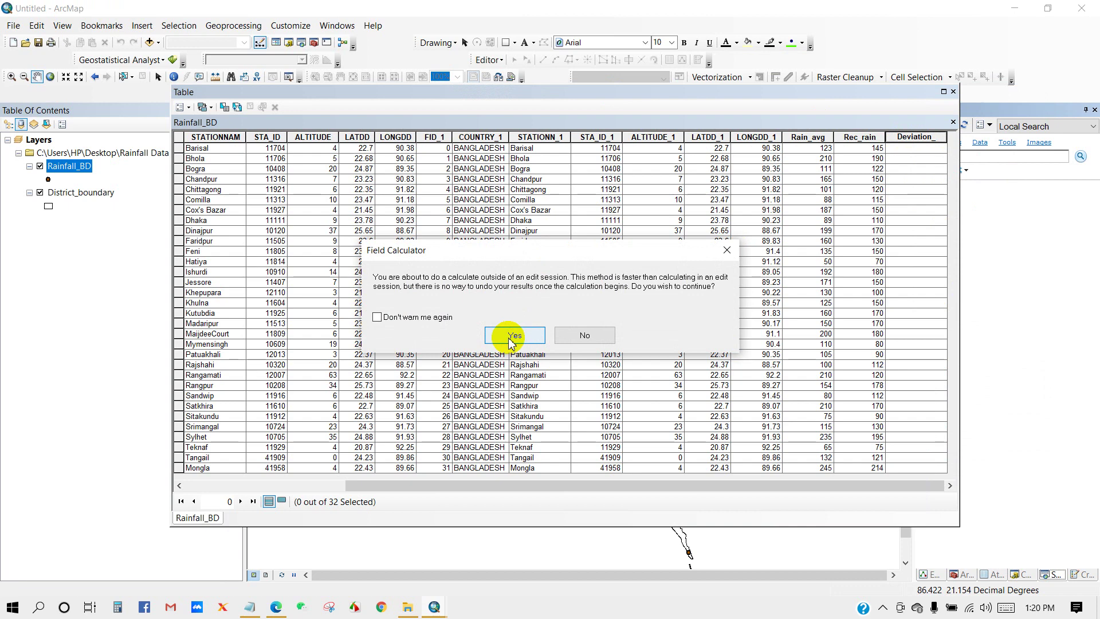
pyautogui.click(513, 337)
pyautogui.moveTo(529, 211); pyautogui.dragTo(525, 253)
pyautogui.click(434, 323)
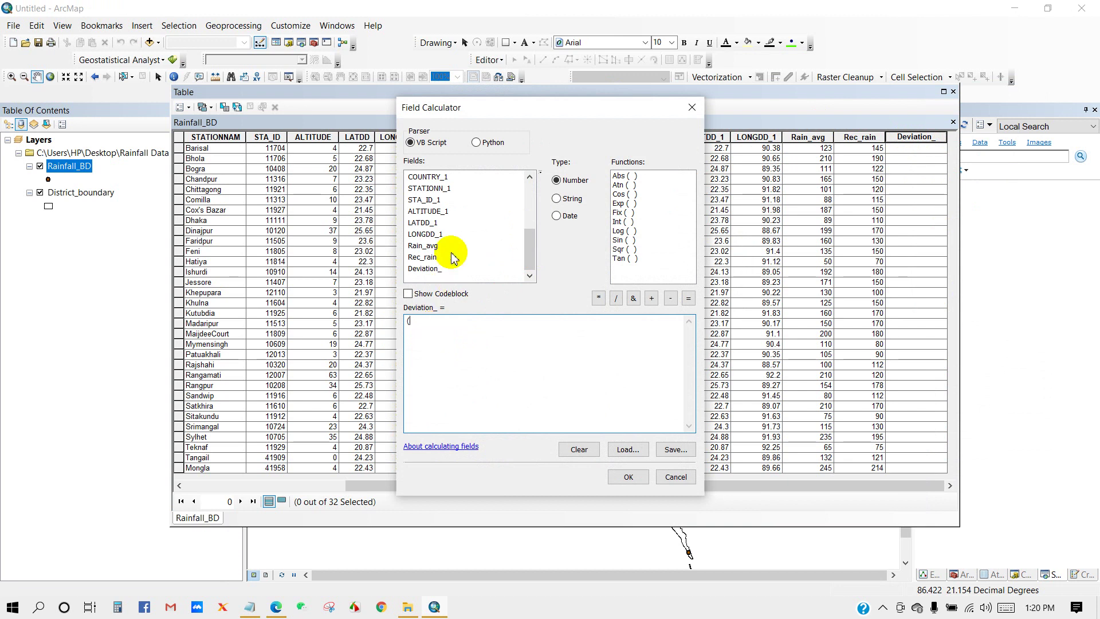
pyautogui.click(422, 259)
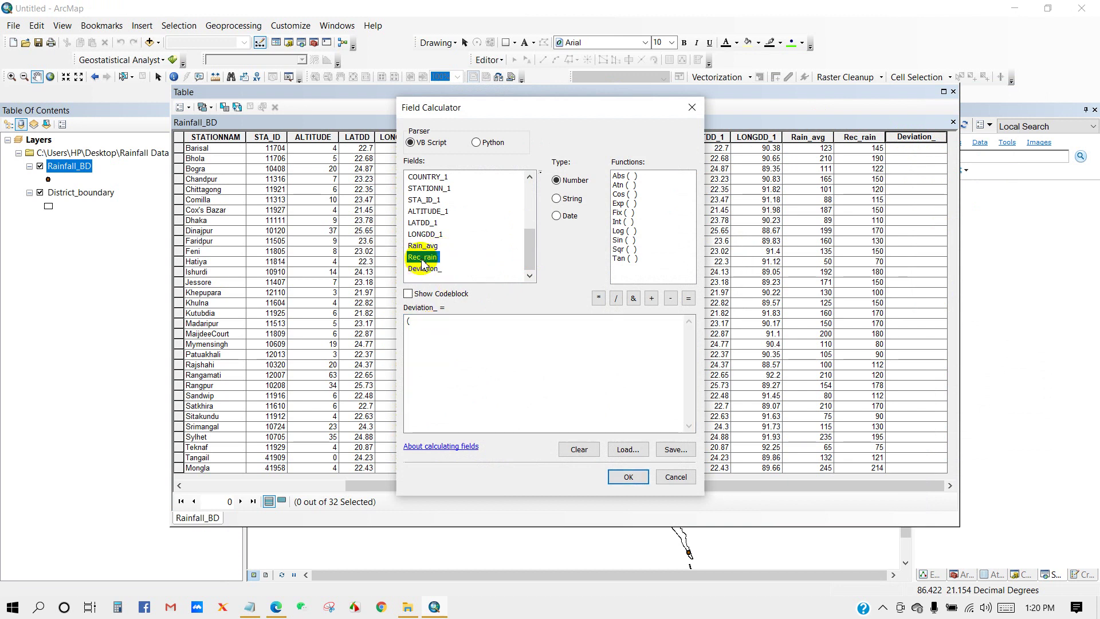
pyautogui.doubleClick(422, 259)
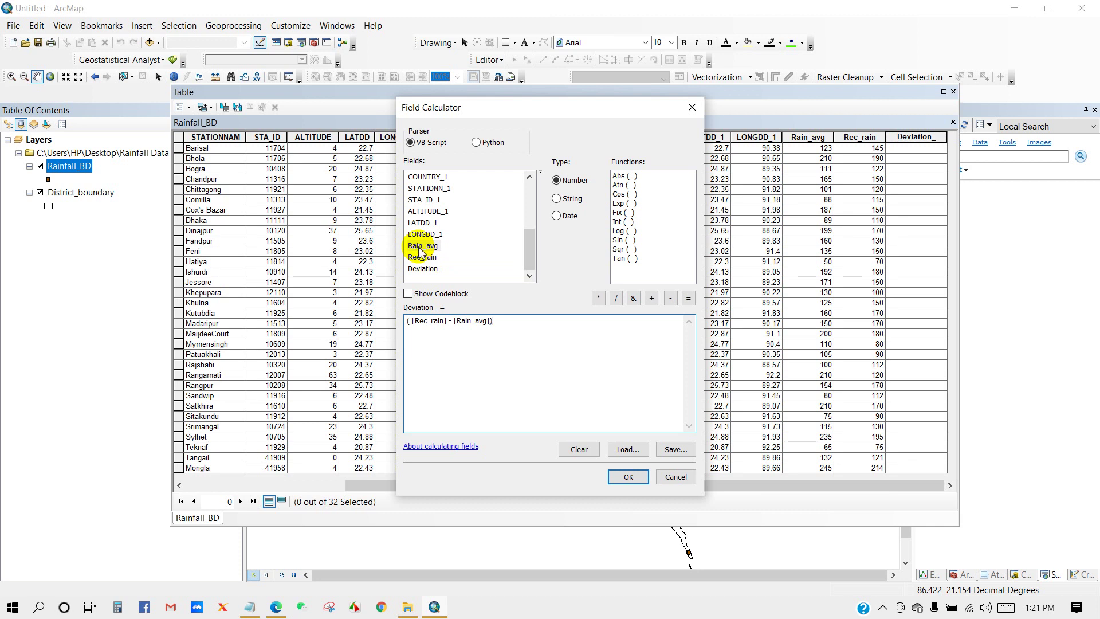
pyautogui.click(598, 298)
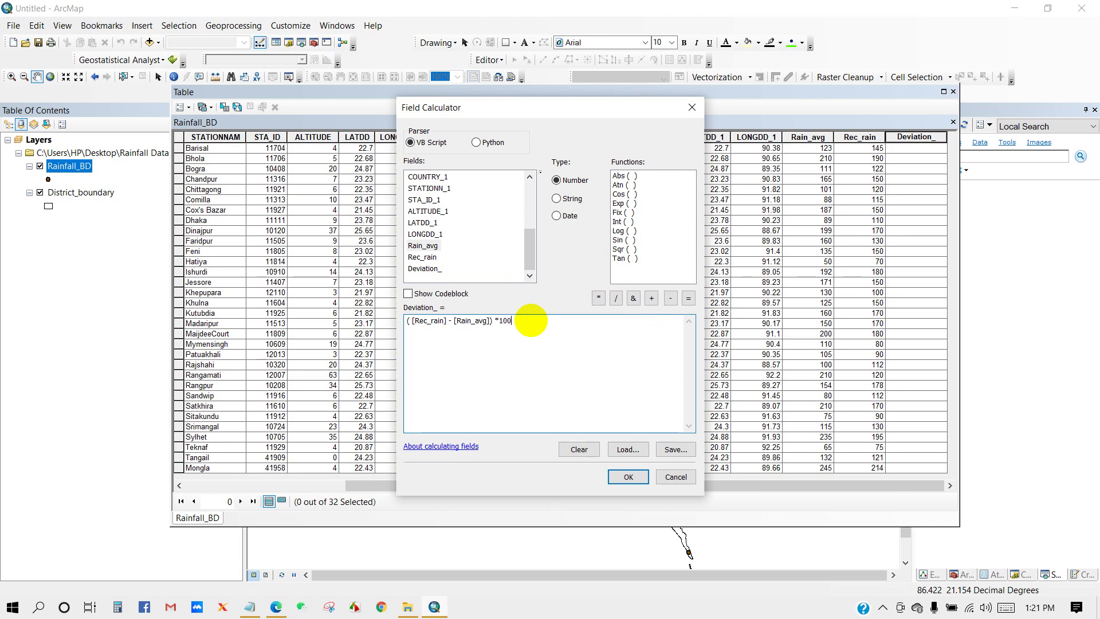
pyautogui.click(616, 298)
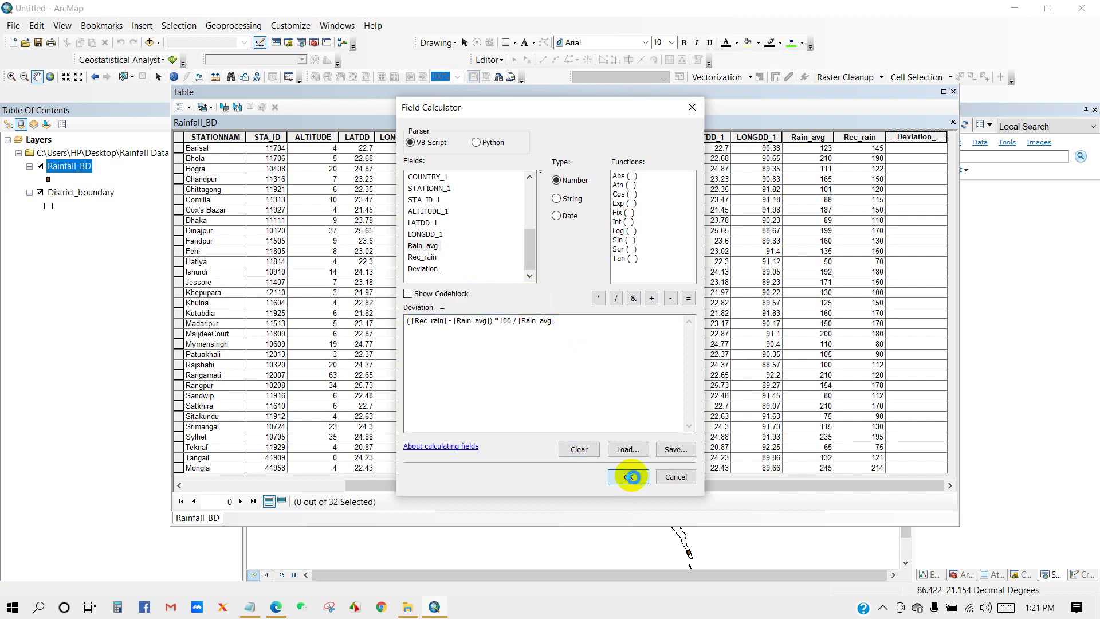
pyautogui.click(628, 476)
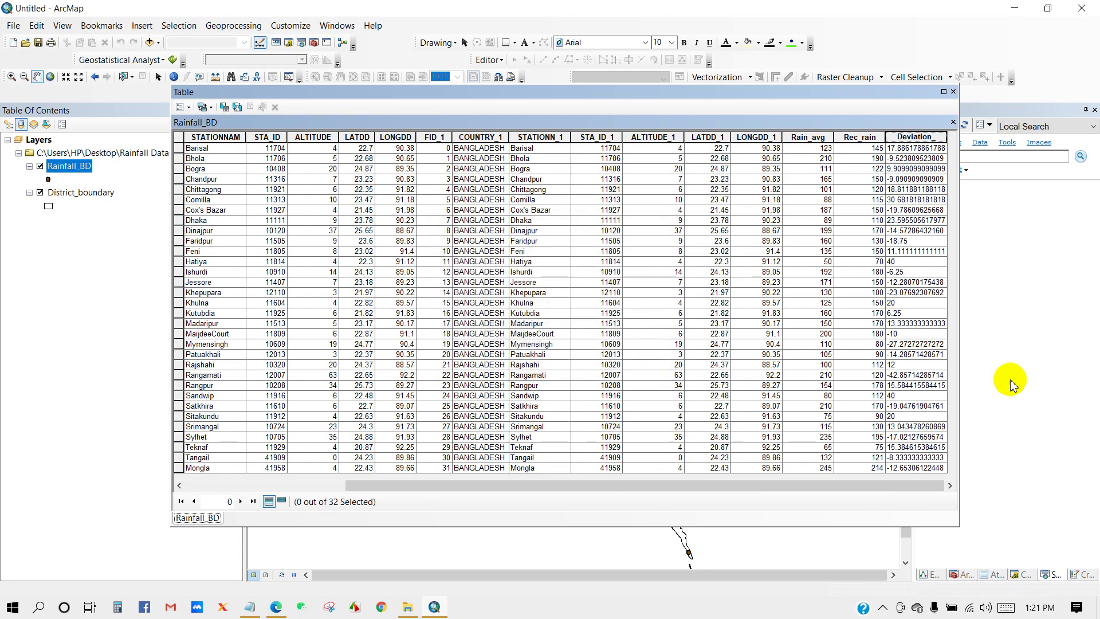
pyautogui.click(189, 108)
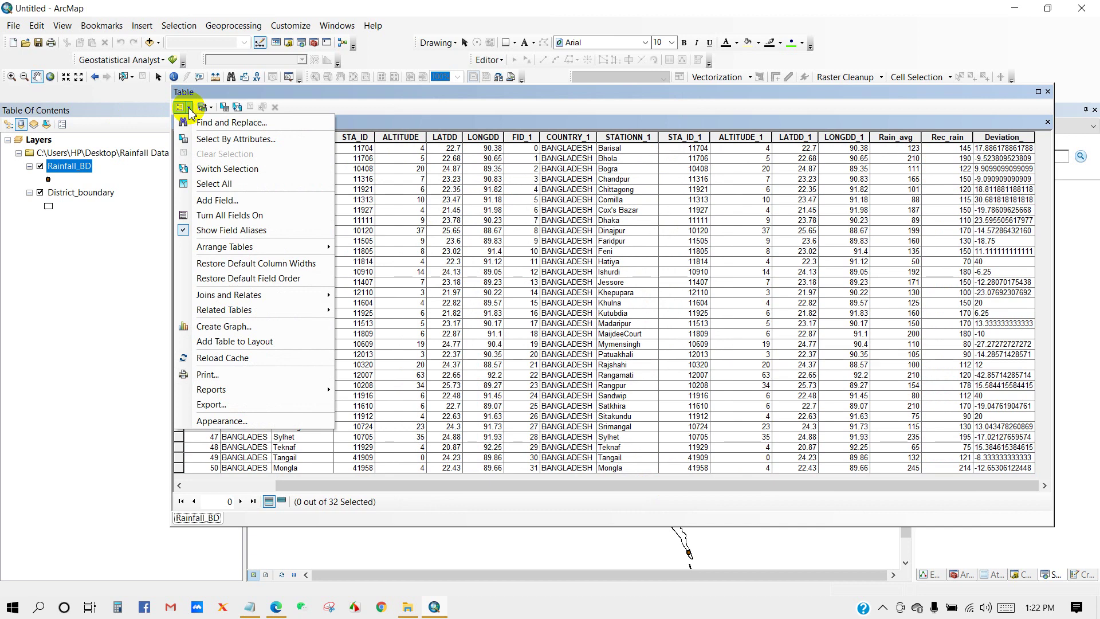
pyautogui.click(211, 202)
# - Create the Short Integer field Dev_per in Rainfall_BD's attribute table
pyautogui.write('Dev_per')
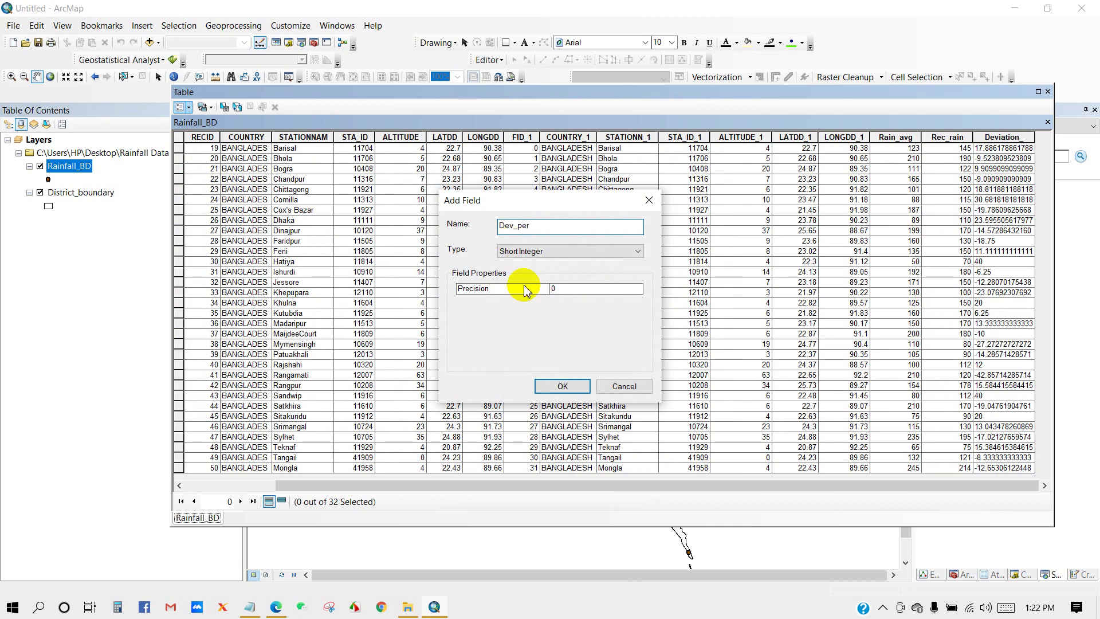
pyautogui.click(561, 387)
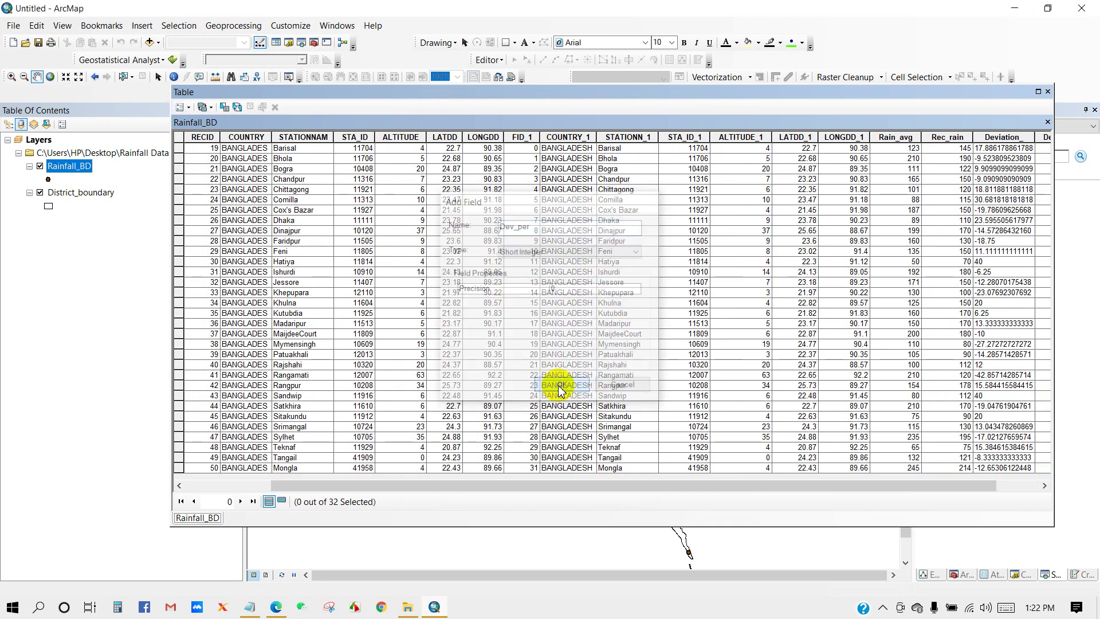
pyautogui.moveTo(517, 485); pyautogui.dragTo(630, 487)
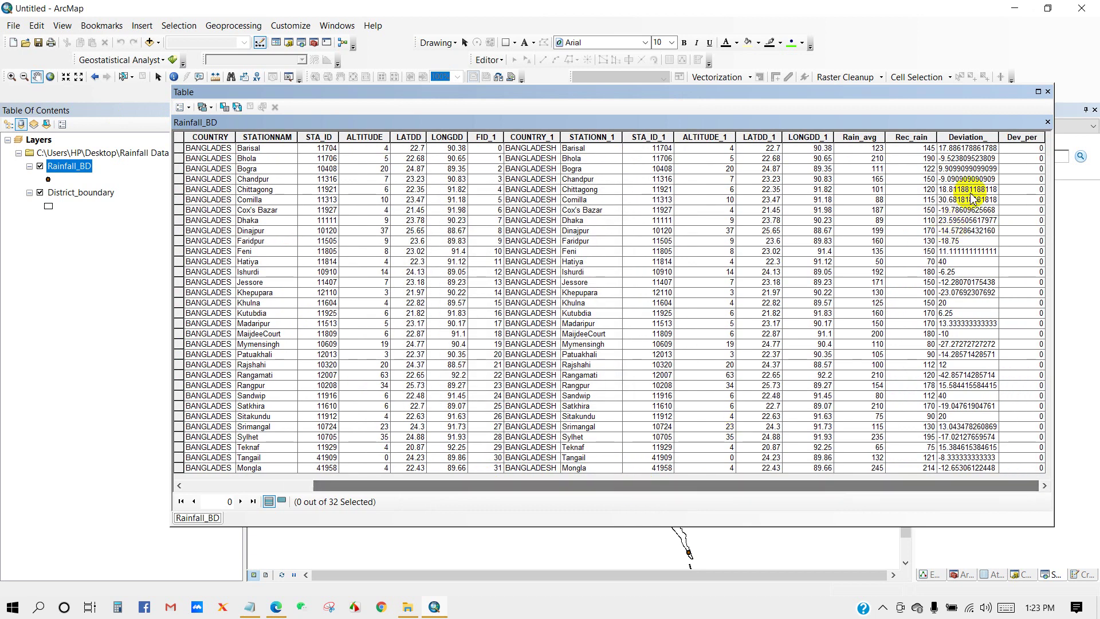
pyautogui.rightClick(1020, 138)
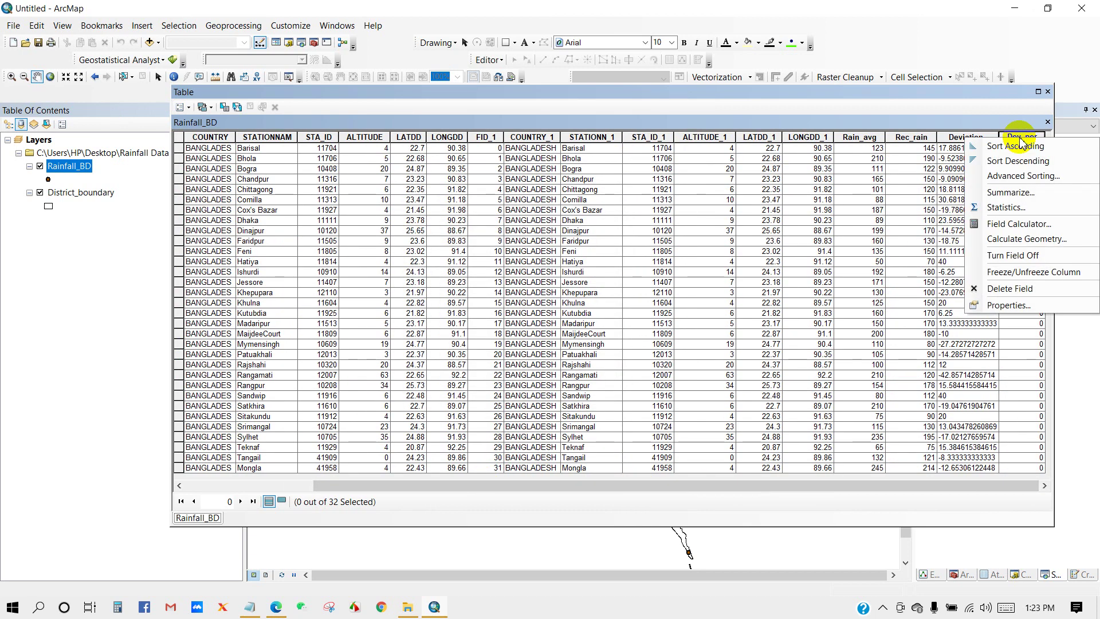
pyautogui.click(1011, 224)
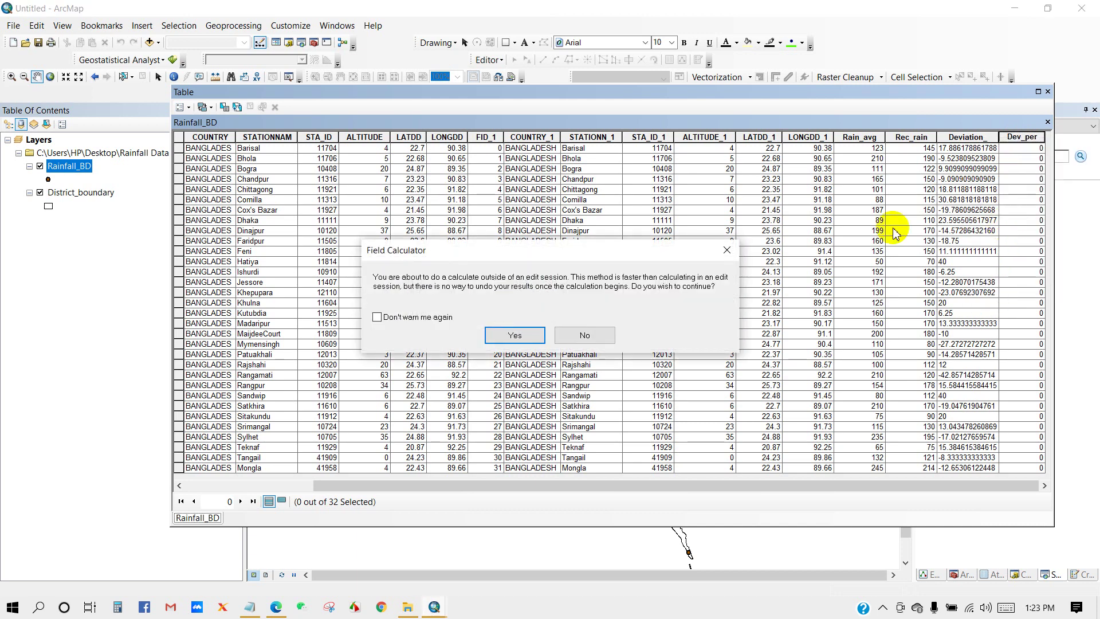
# - Set Dev_per = [Deviation_] so each station gets its deviation as a whole number
pyautogui.click(511, 336)
pyautogui.moveTo(479, 332); pyautogui.dragTo(363, 307)
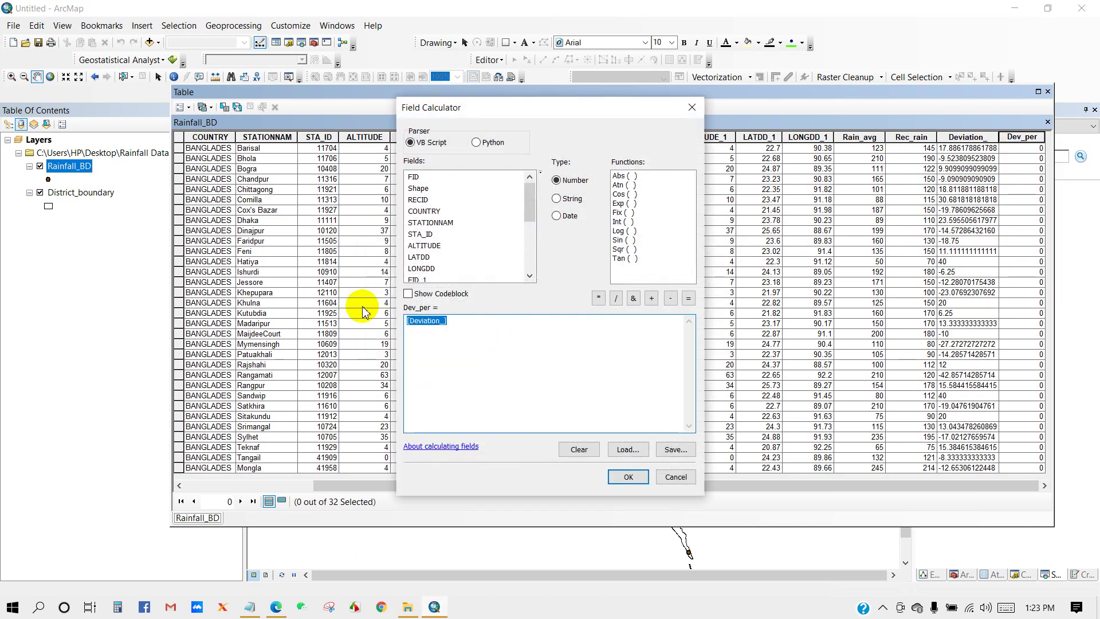
pyautogui.press('Delete')
pyautogui.moveTo(527, 202); pyautogui.dragTo(527, 265)
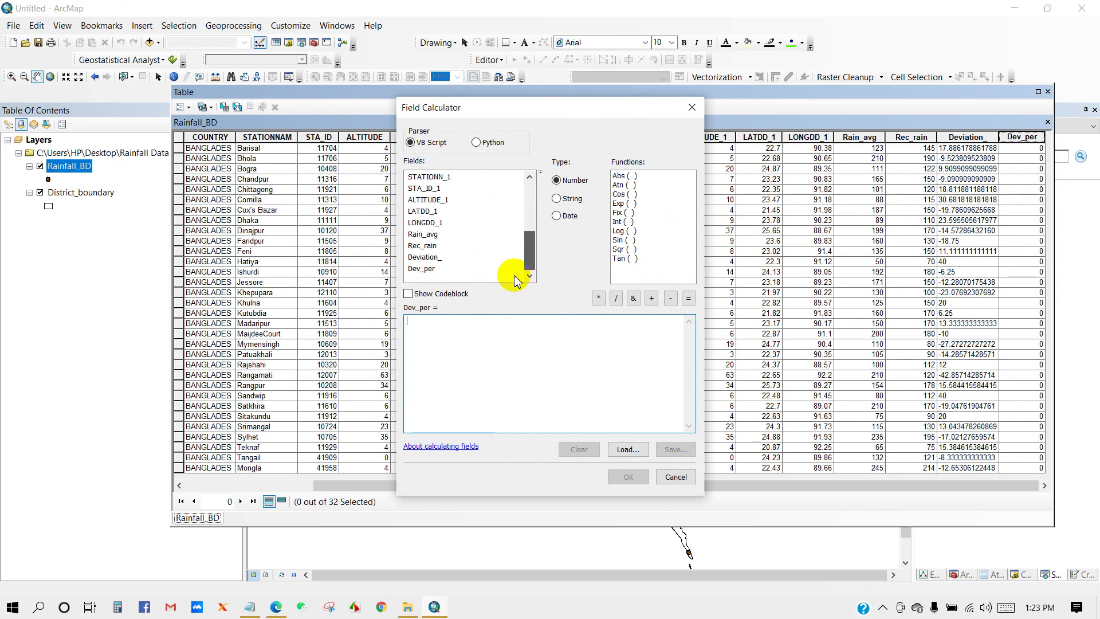
pyautogui.click(967, 137)
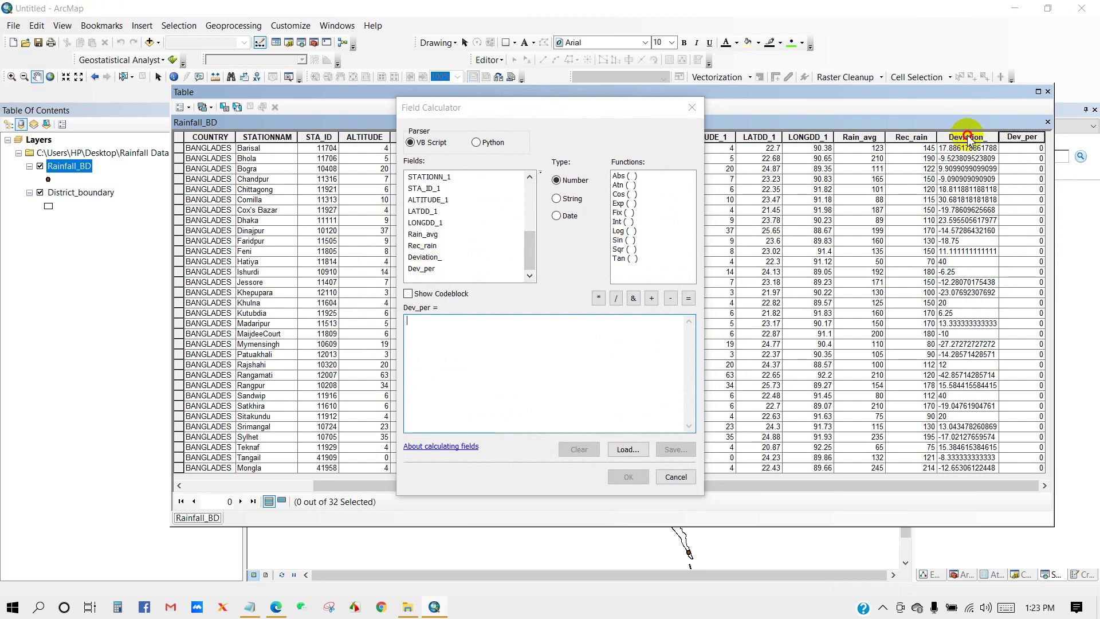
pyautogui.doubleClick(425, 259)
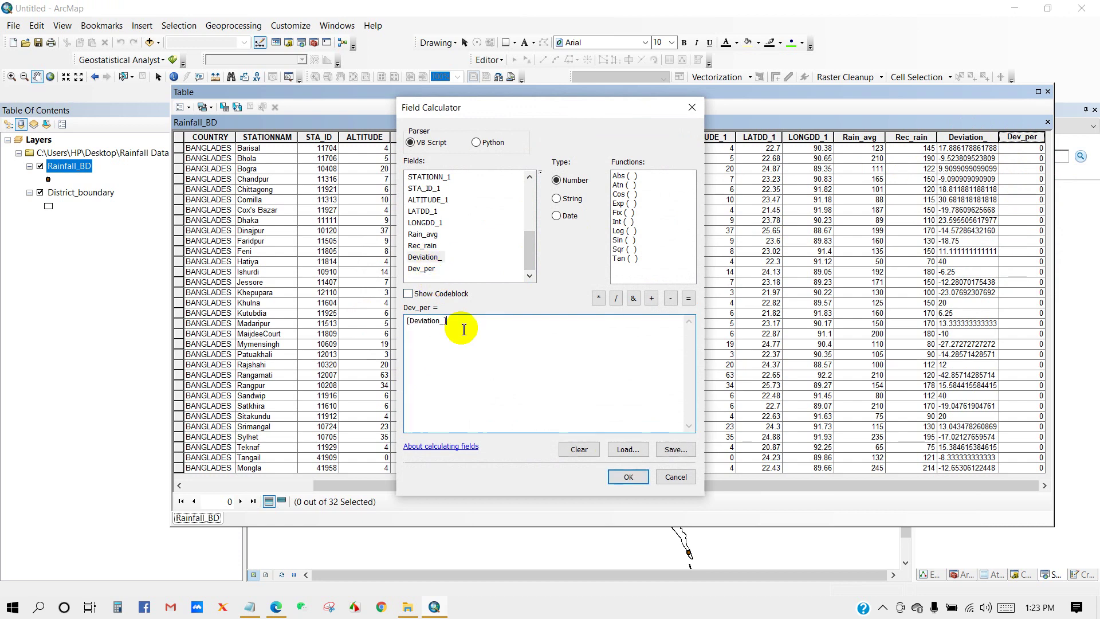
pyautogui.click(627, 477)
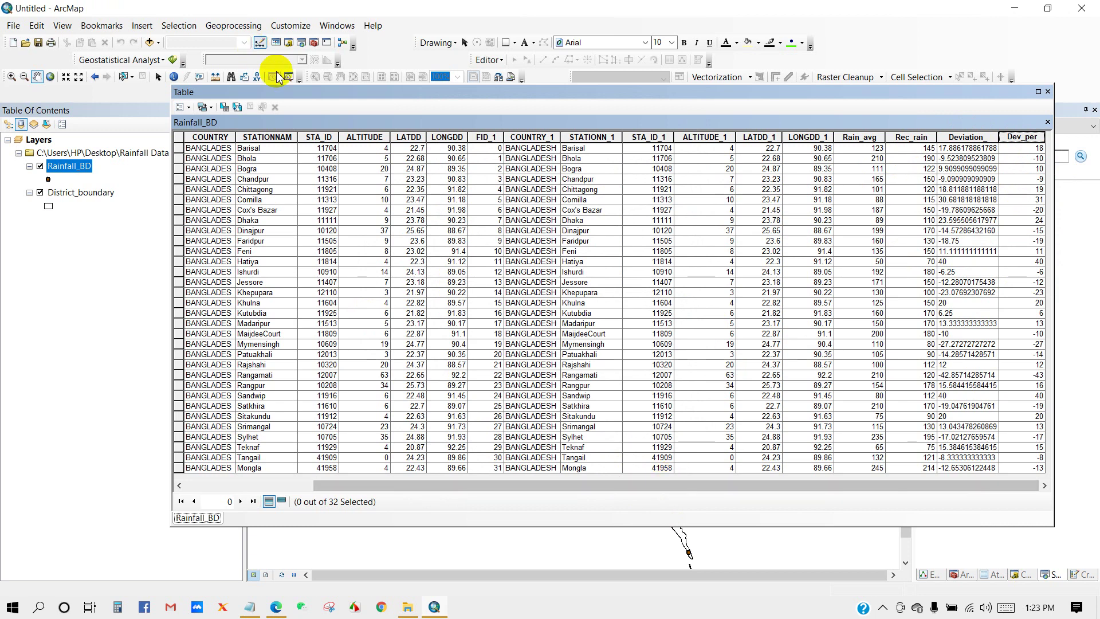
# - Widen the table to check the Dev_per values, then close Rainfall_BD's attribute table
pyautogui.moveTo(351, 92); pyautogui.dragTo(272, 93)
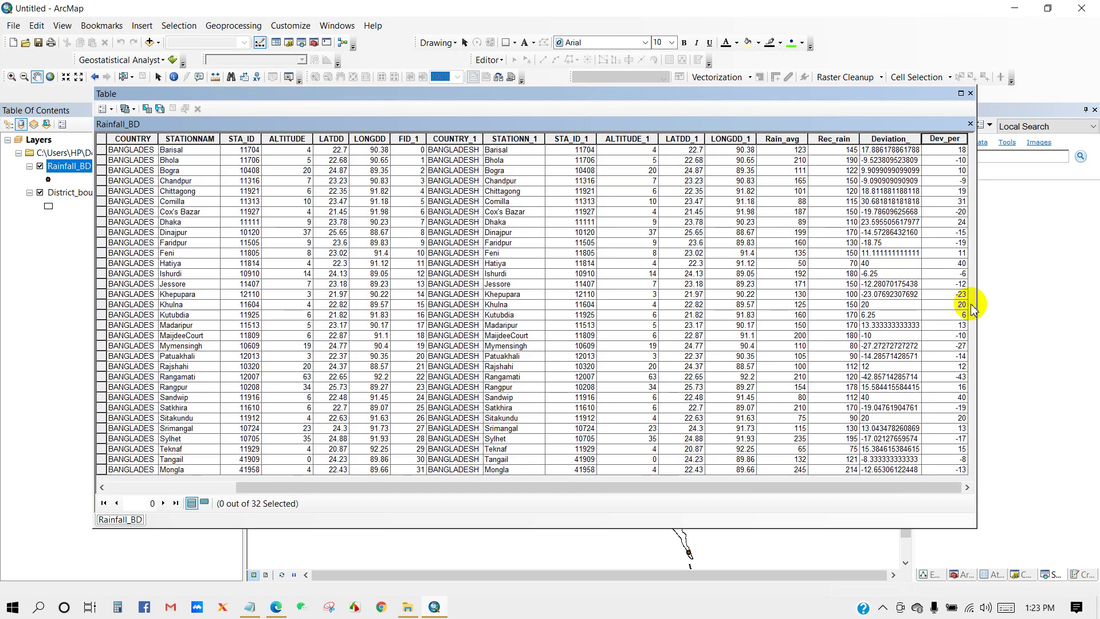
pyautogui.moveTo(976, 302); pyautogui.dragTo(1040, 301)
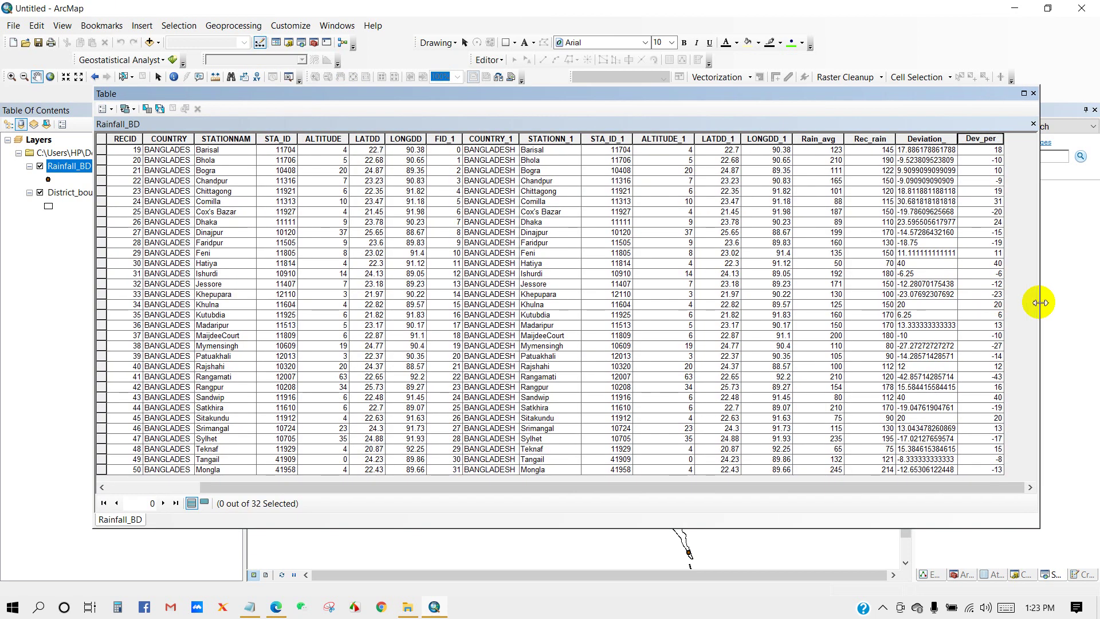
pyautogui.click(984, 139)
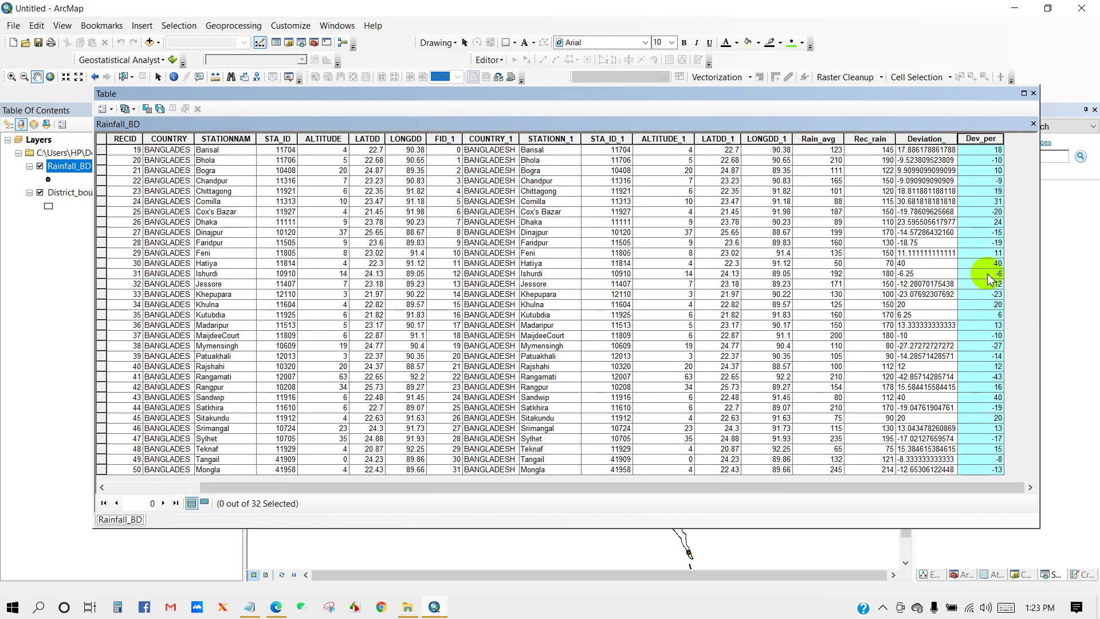
pyautogui.click(1033, 93)
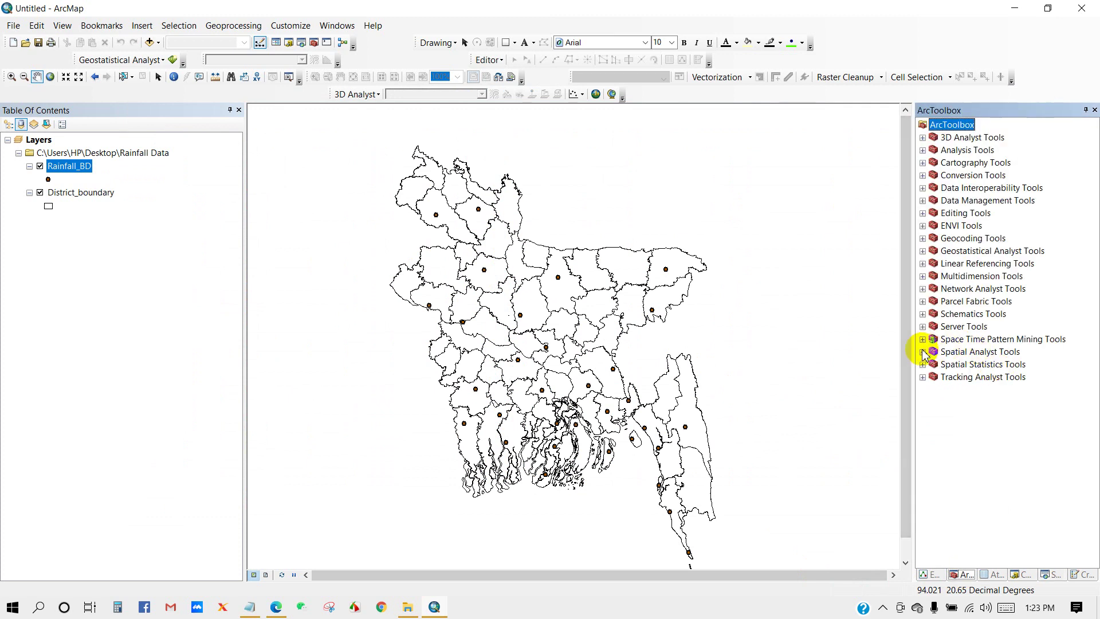
# - Open the Spatial Analyst IDW tool from the Interpolation toolset in ArcToolbox
pyautogui.click(922, 350)
pyautogui.scroll(-1, 956, 373)
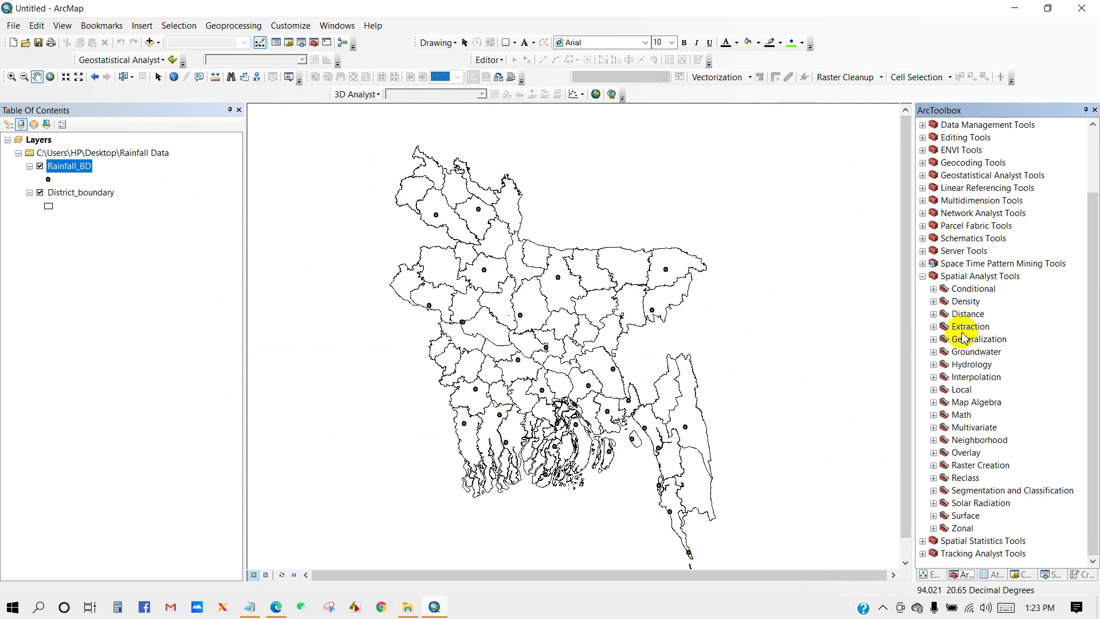
pyautogui.click(966, 378)
pyautogui.click(933, 377)
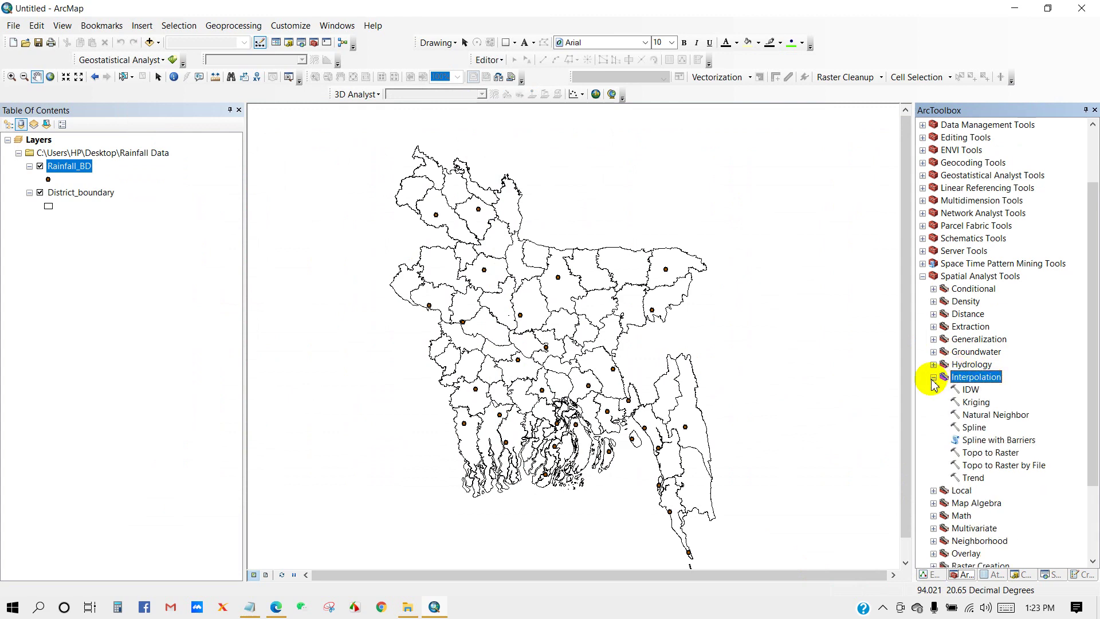
pyautogui.click(970, 390)
pyautogui.doubleClick(971, 390)
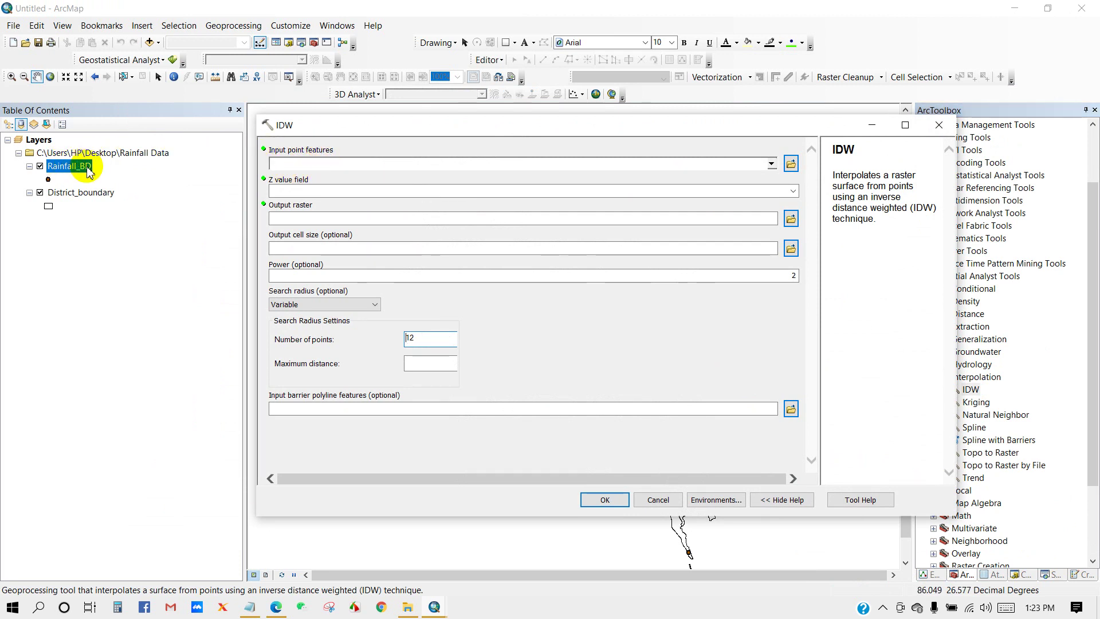
# - Choose Rainfall_BD as the input points with Dev_per as the Z value field
pyautogui.click(771, 164)
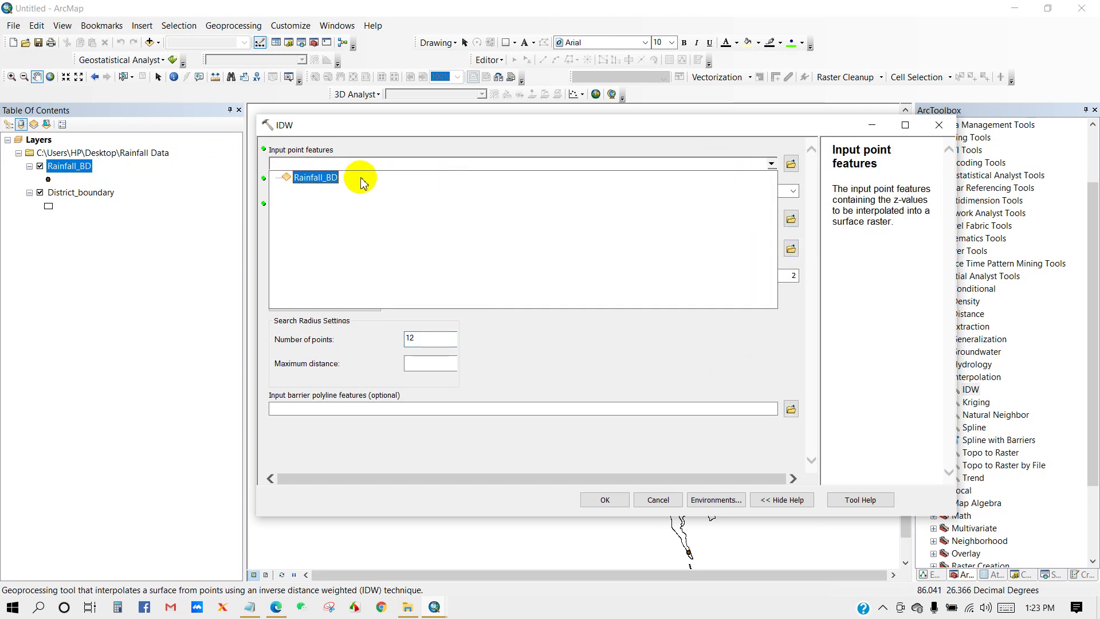
pyautogui.click(315, 177)
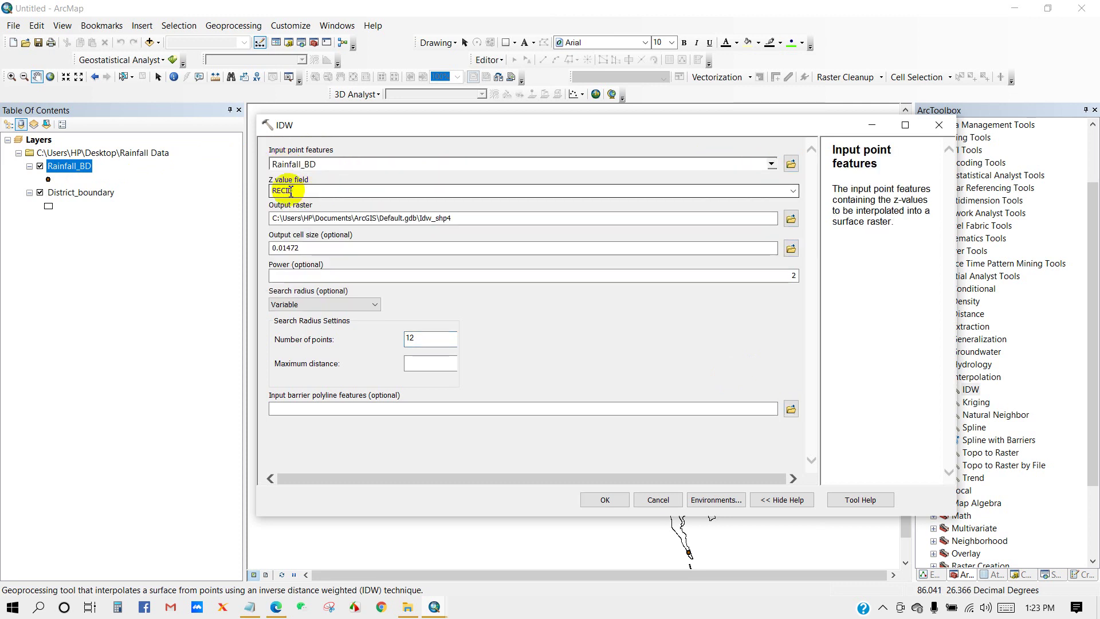
pyautogui.click(792, 191)
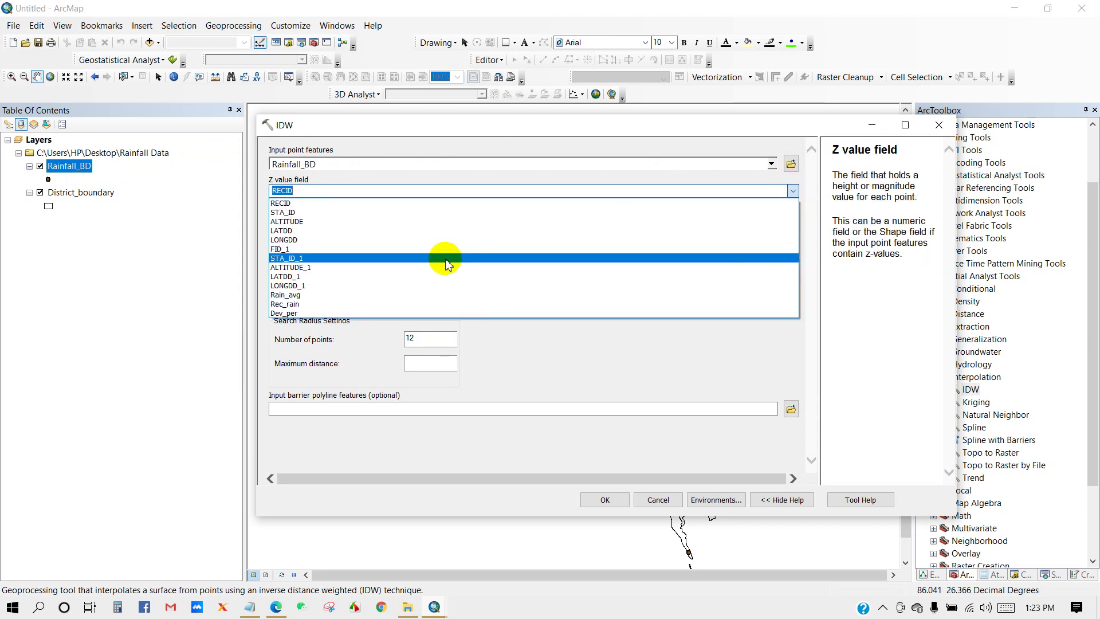
pyautogui.click(291, 313)
pyautogui.click(278, 192)
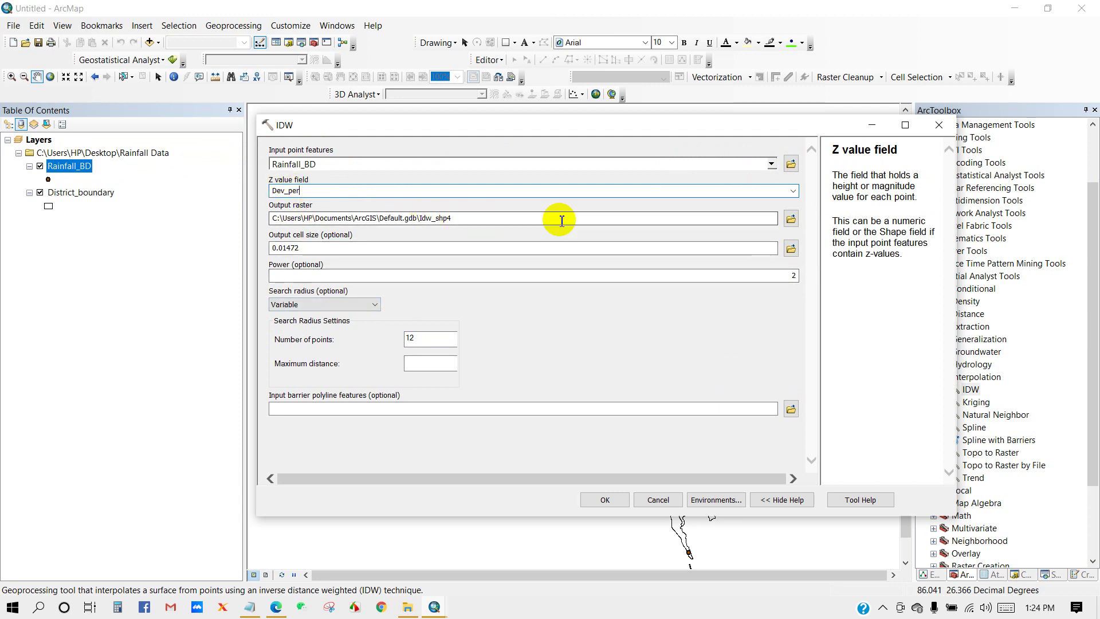
# - Save the output raster as Rainfall_dev in Desktop\Rainfall Data
pyautogui.click(791, 218)
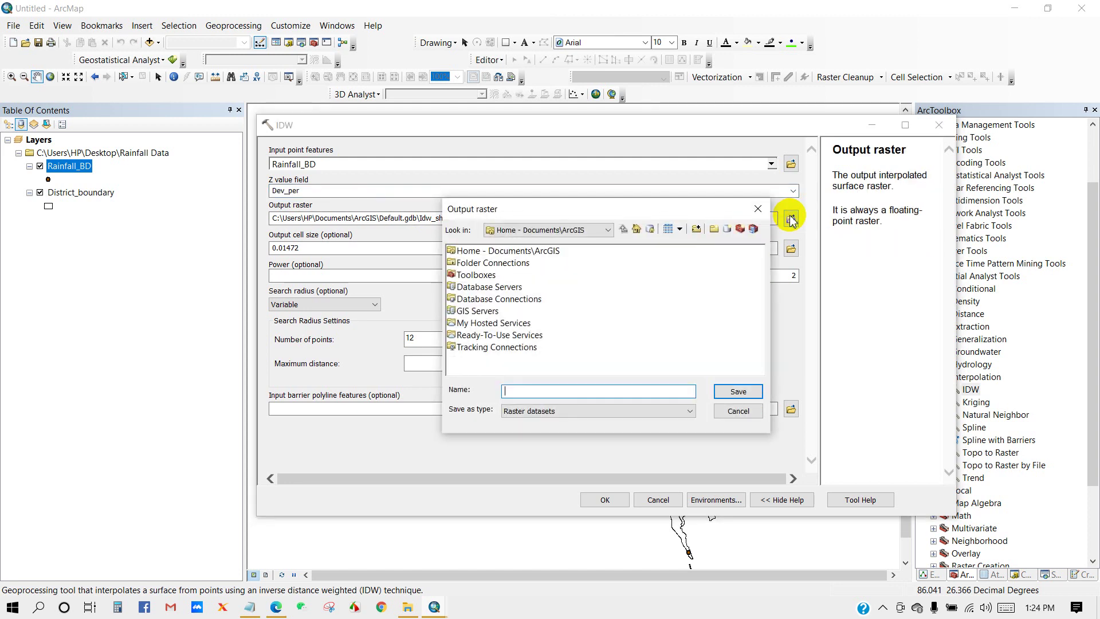
pyautogui.click(589, 229)
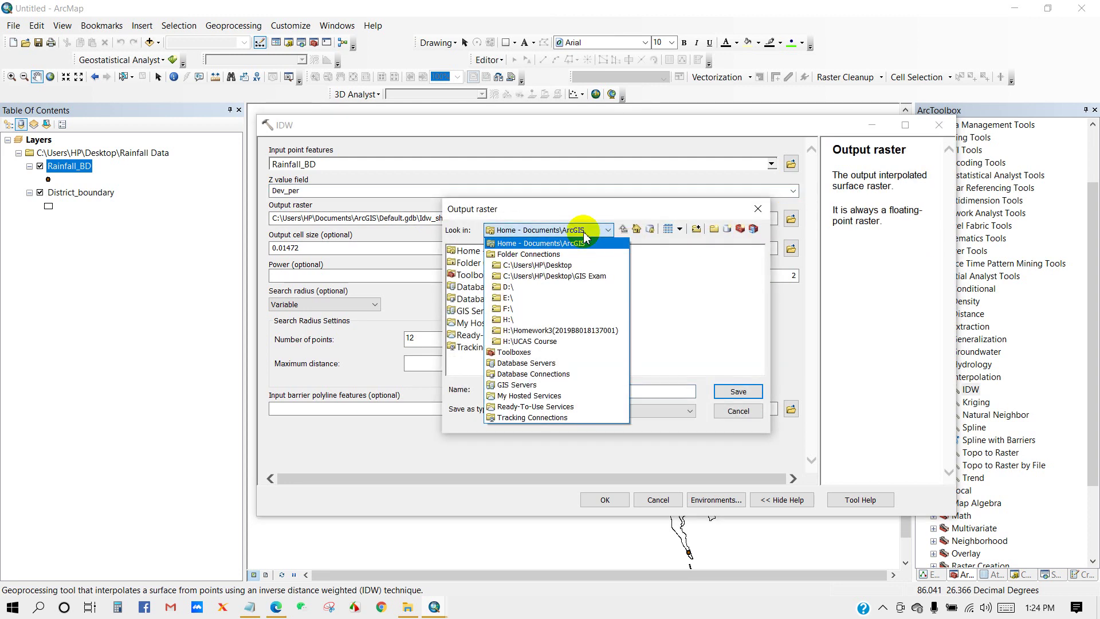
pyautogui.click(550, 264)
pyautogui.doubleClick(482, 311)
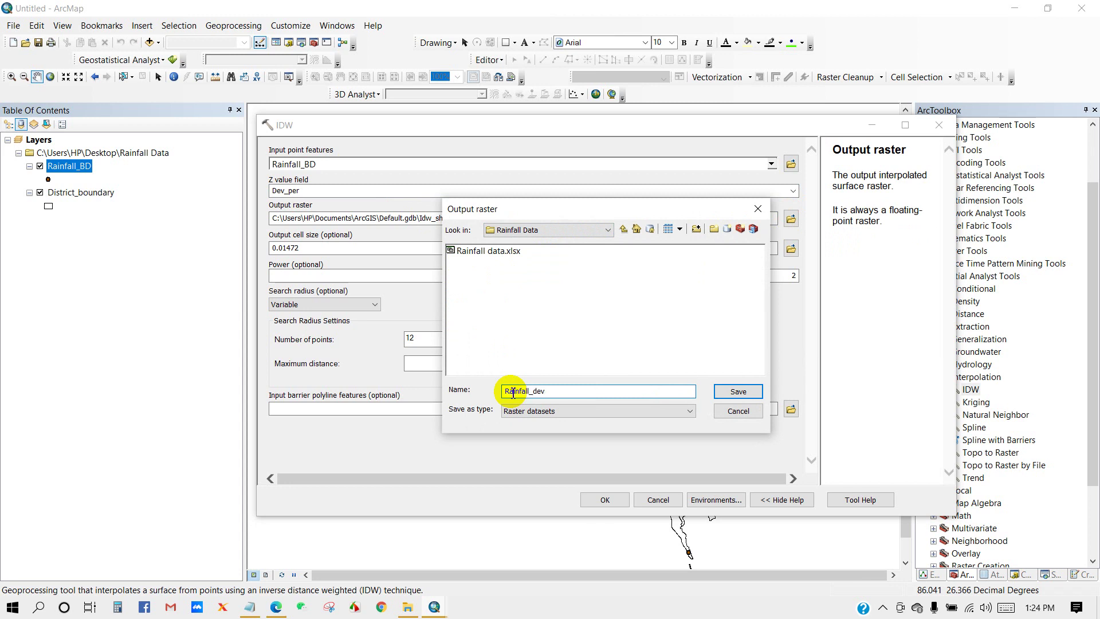
pyautogui.click(737, 390)
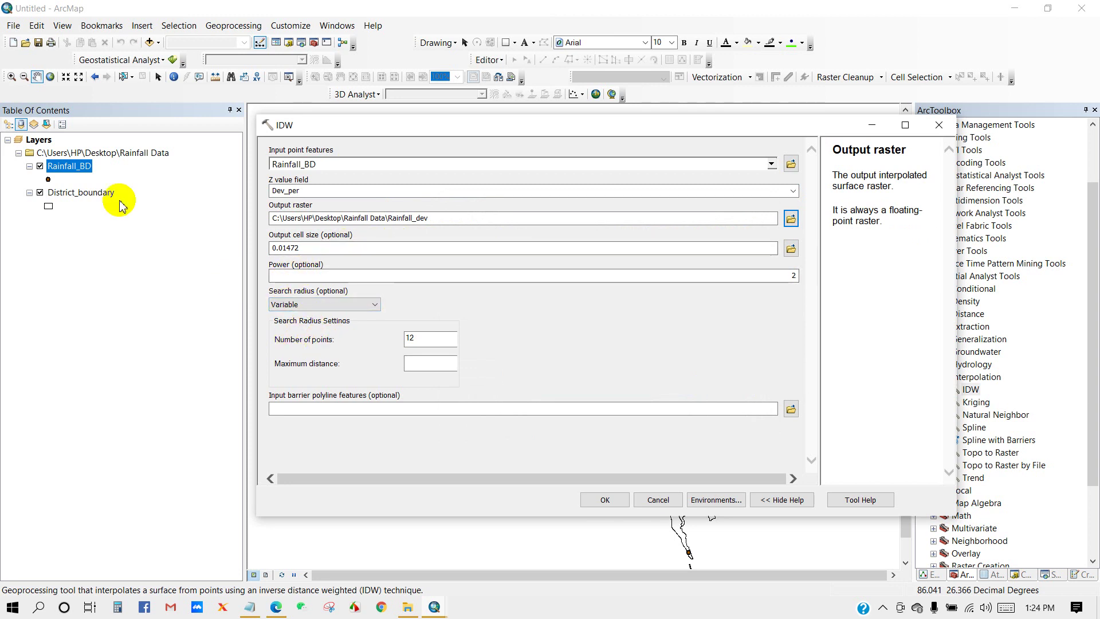
# - Check the Rainfall_BD attribute table, then set the number of search points to 31
pyautogui.rightClick(72, 166)
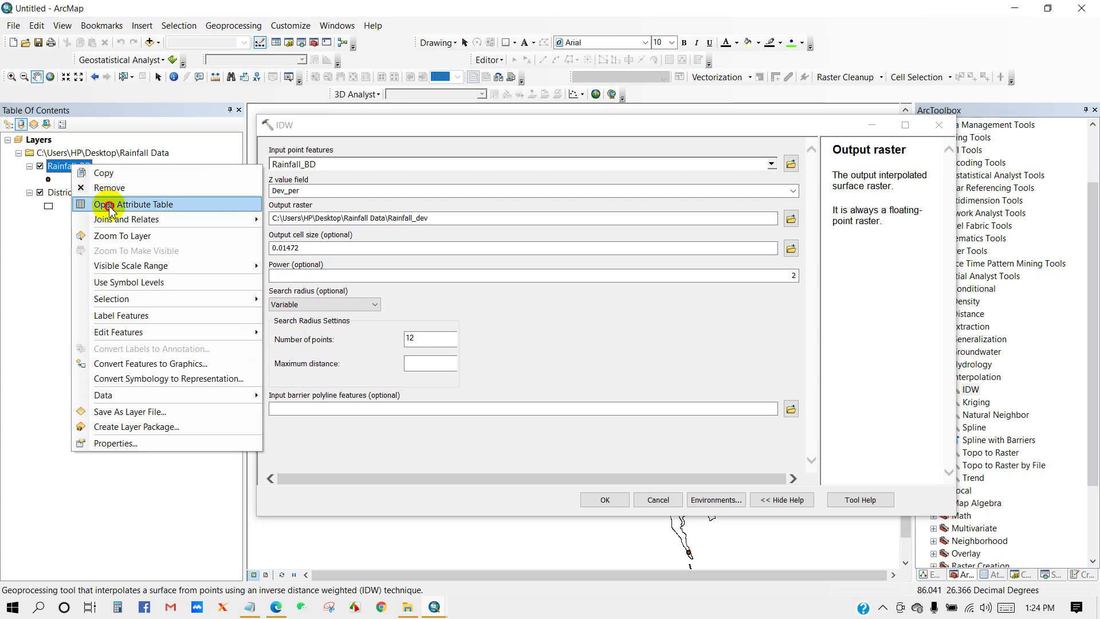
pyautogui.click(109, 204)
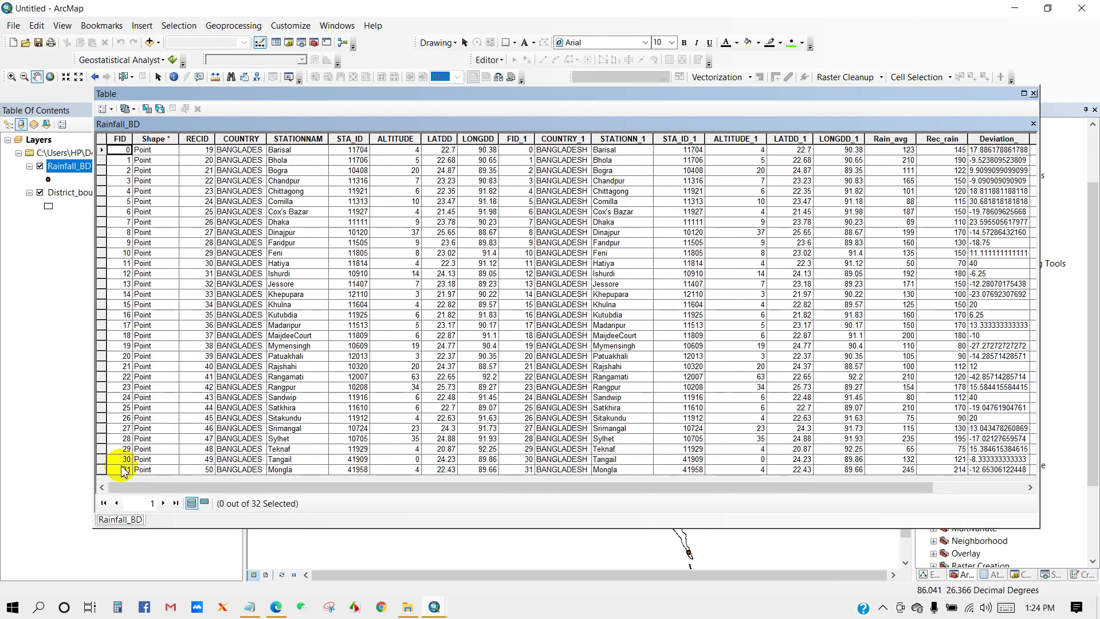
pyautogui.click(1033, 96)
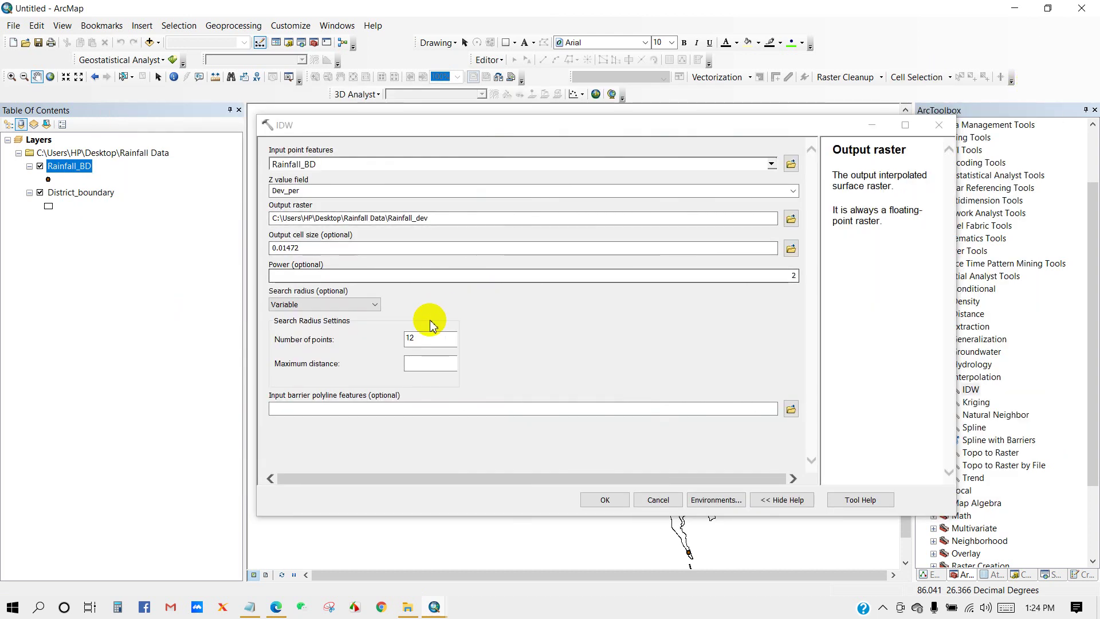
pyautogui.moveTo(429, 337); pyautogui.dragTo(399, 337)
pyautogui.write('3')
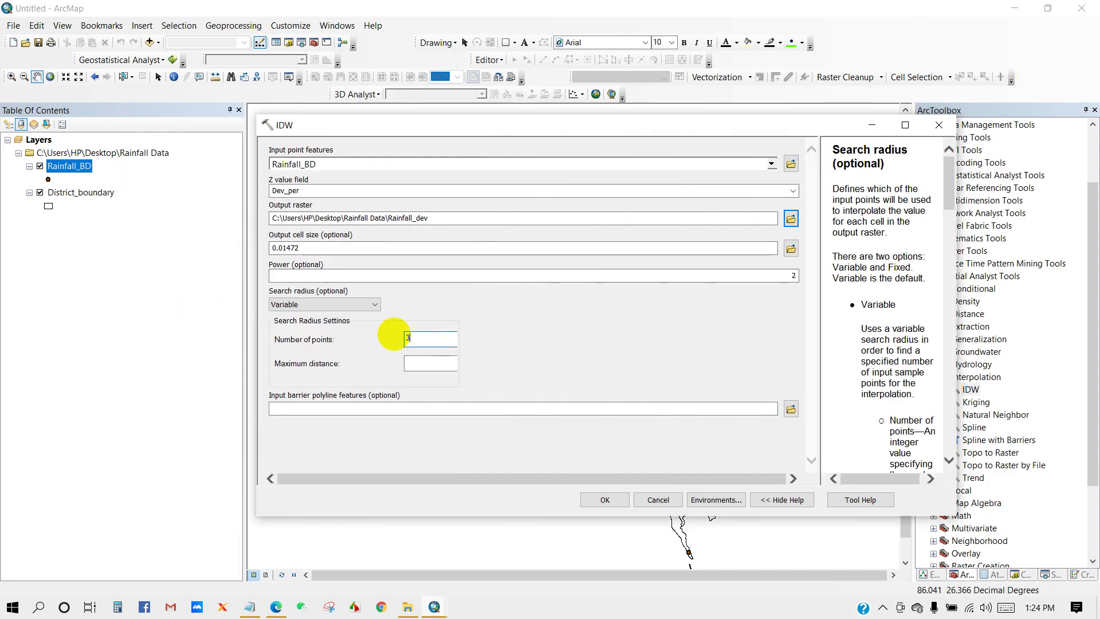
pyautogui.write('1')
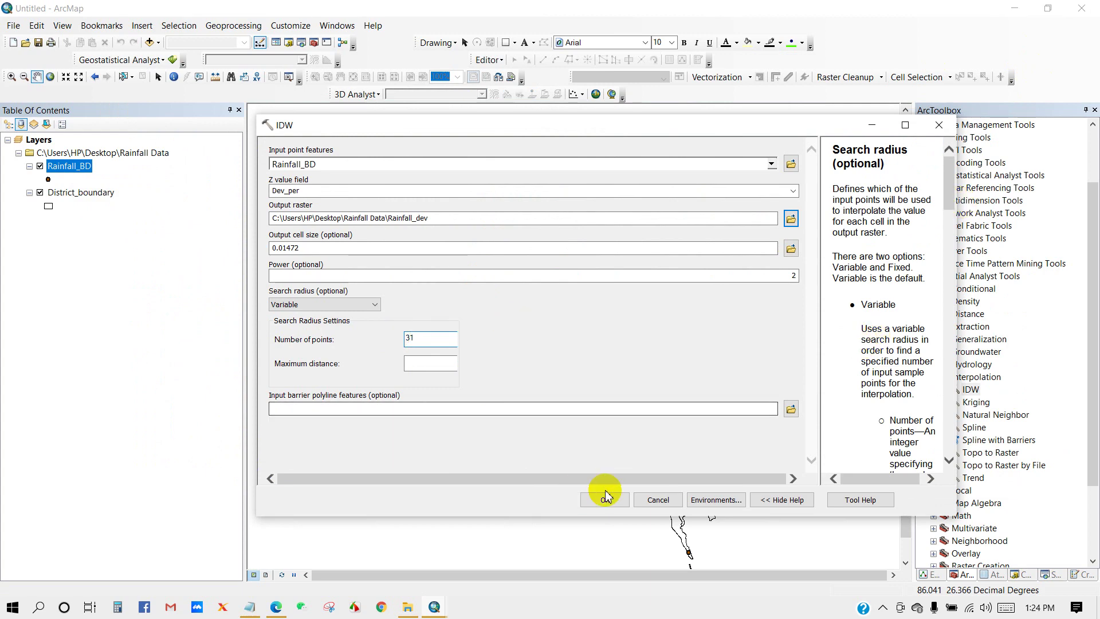
pyautogui.click(717, 500)
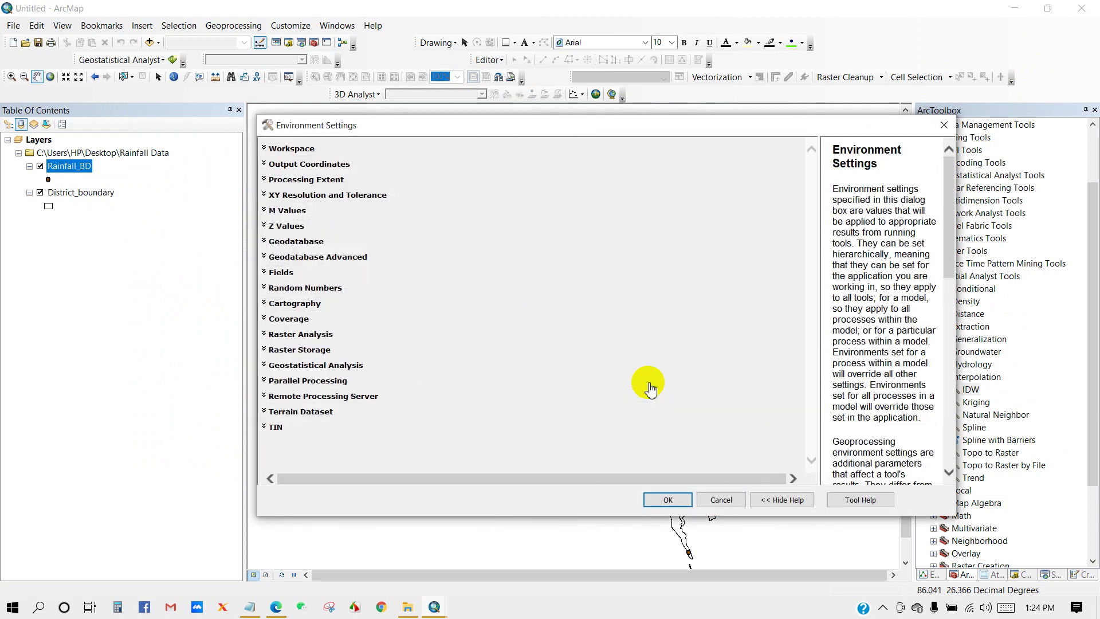
# - Set the processing extent to match the District_boundary layer
pyautogui.click(310, 183)
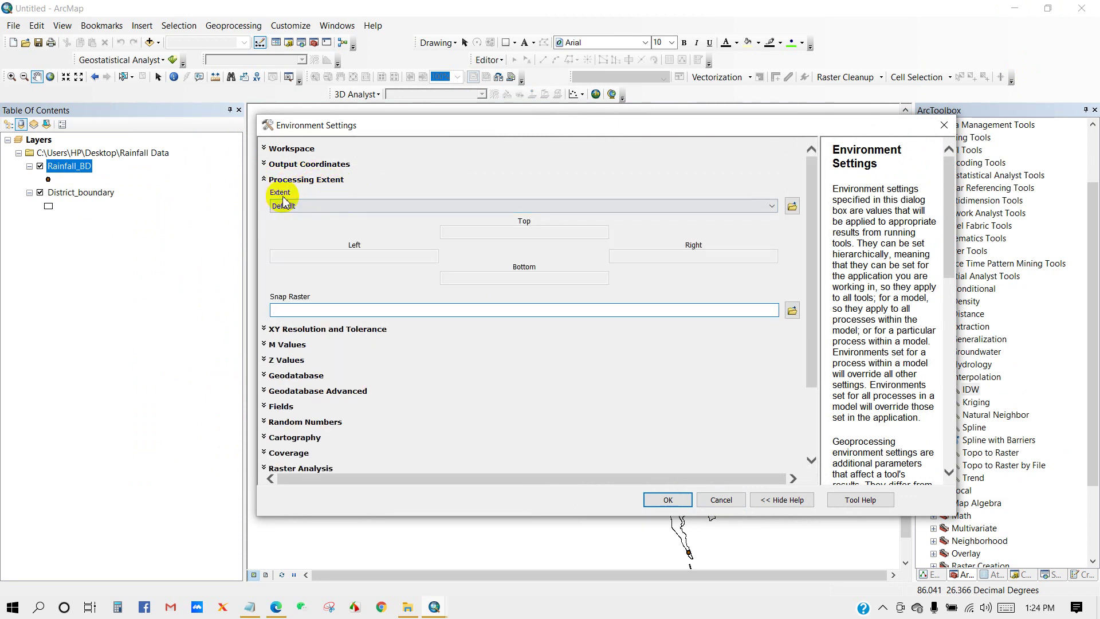
pyautogui.click(325, 211)
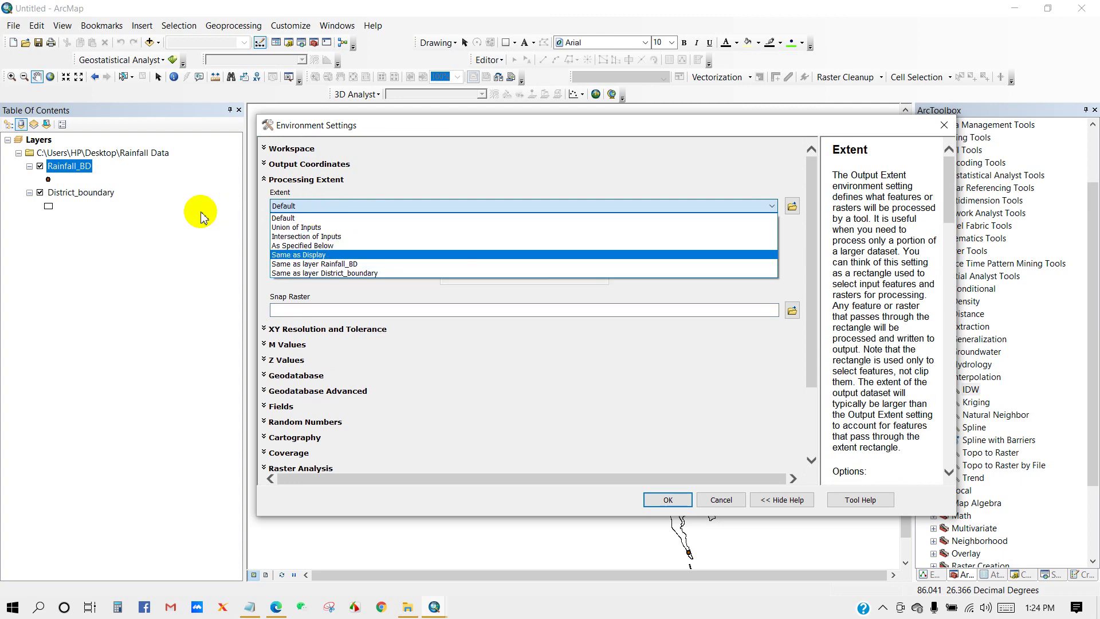
pyautogui.click(347, 274)
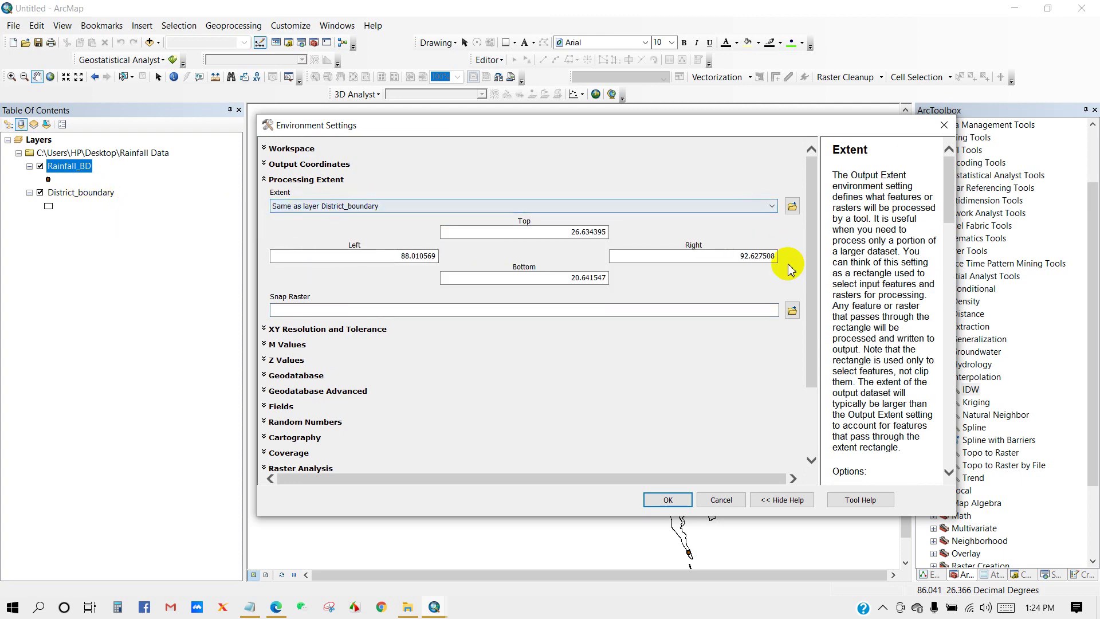
pyautogui.moveTo(813, 265); pyautogui.dragTo(806, 345)
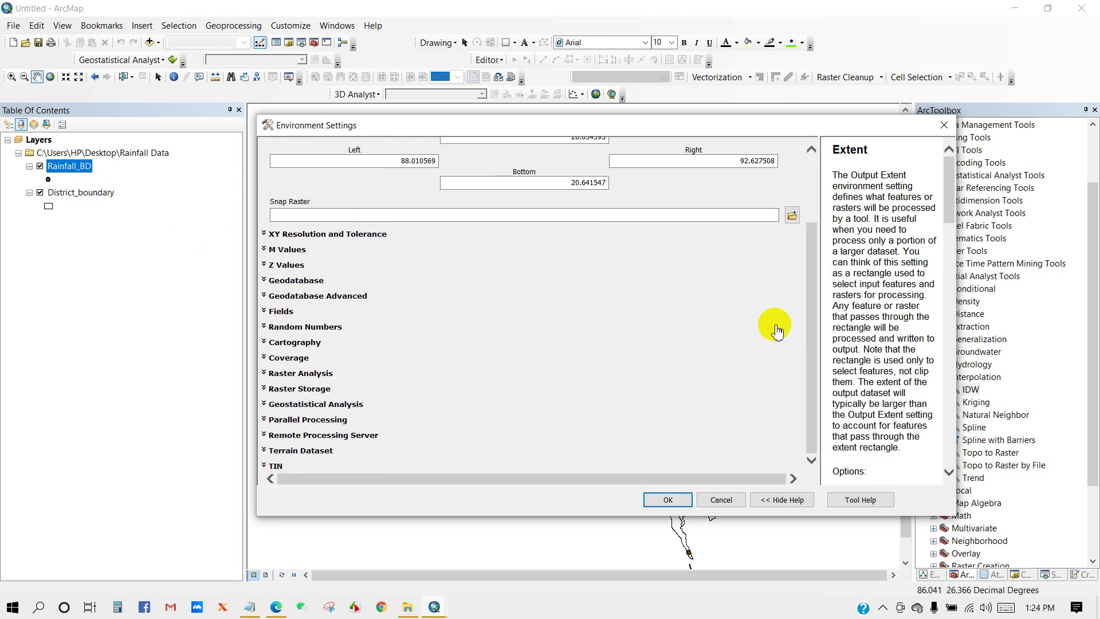
# - Use District_boundary as the raster analysis mask and run IDW
pyautogui.click(297, 375)
pyautogui.moveTo(816, 330); pyautogui.dragTo(803, 362)
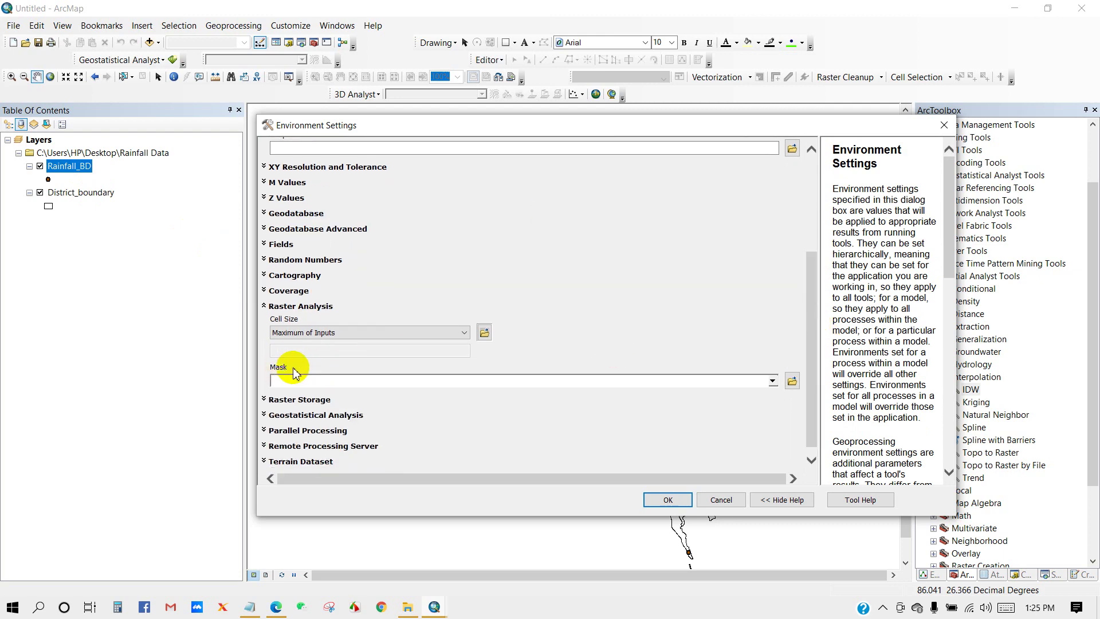
pyautogui.click(772, 382)
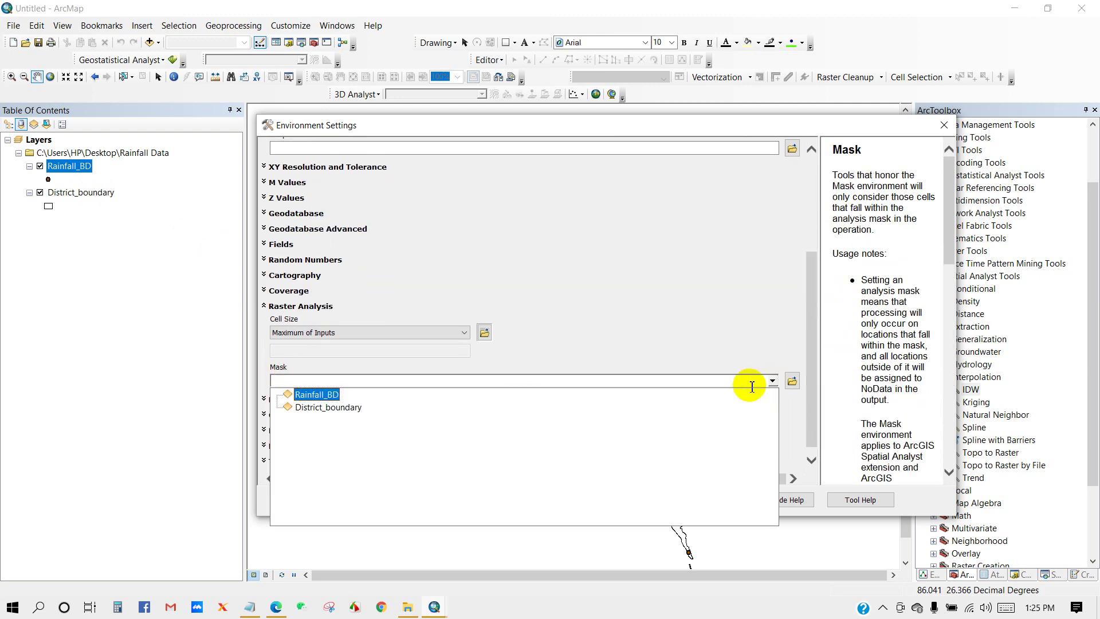
pyautogui.click(329, 408)
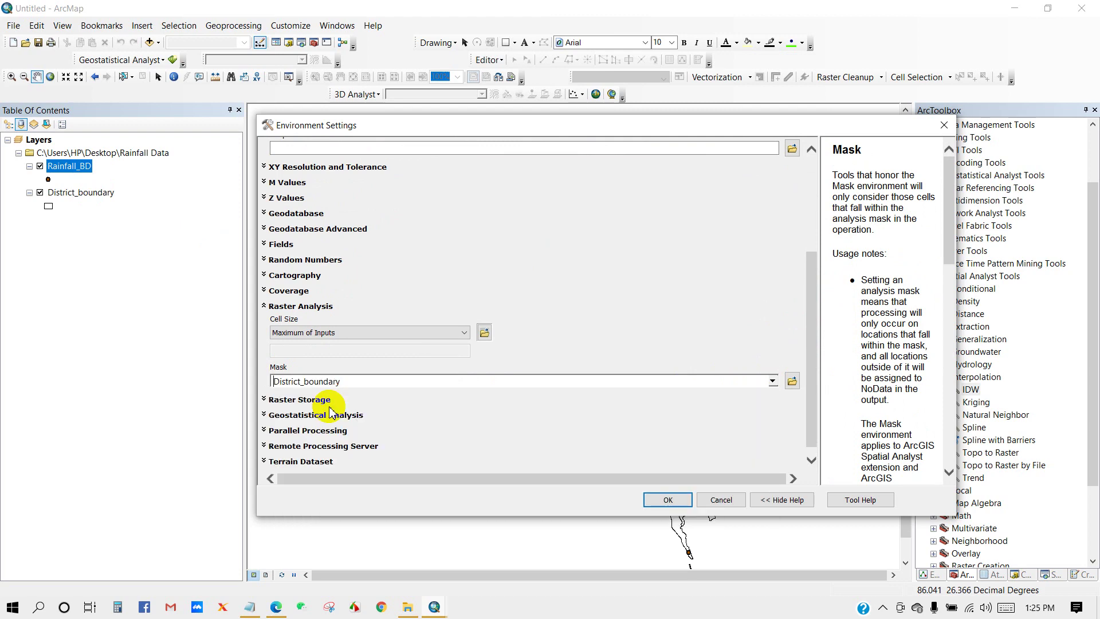
pyautogui.click(657, 502)
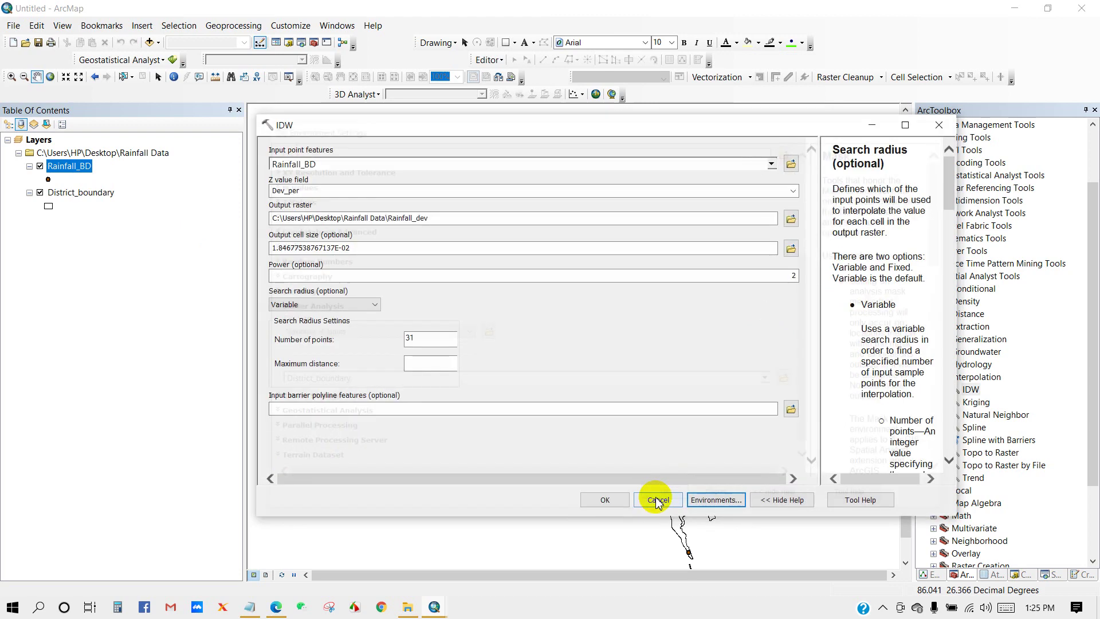
pyautogui.click(606, 503)
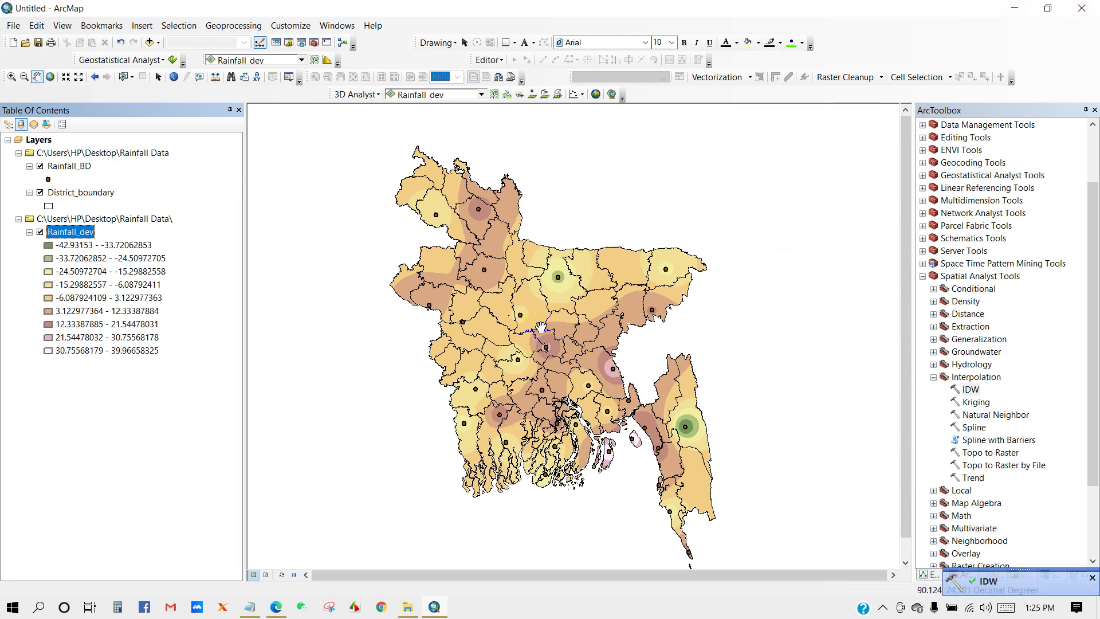
# - Nudge the map over the new Rainfall_dev raster and bring up that layer's options
pyautogui.moveTo(540, 327); pyautogui.dragTo(538, 324)
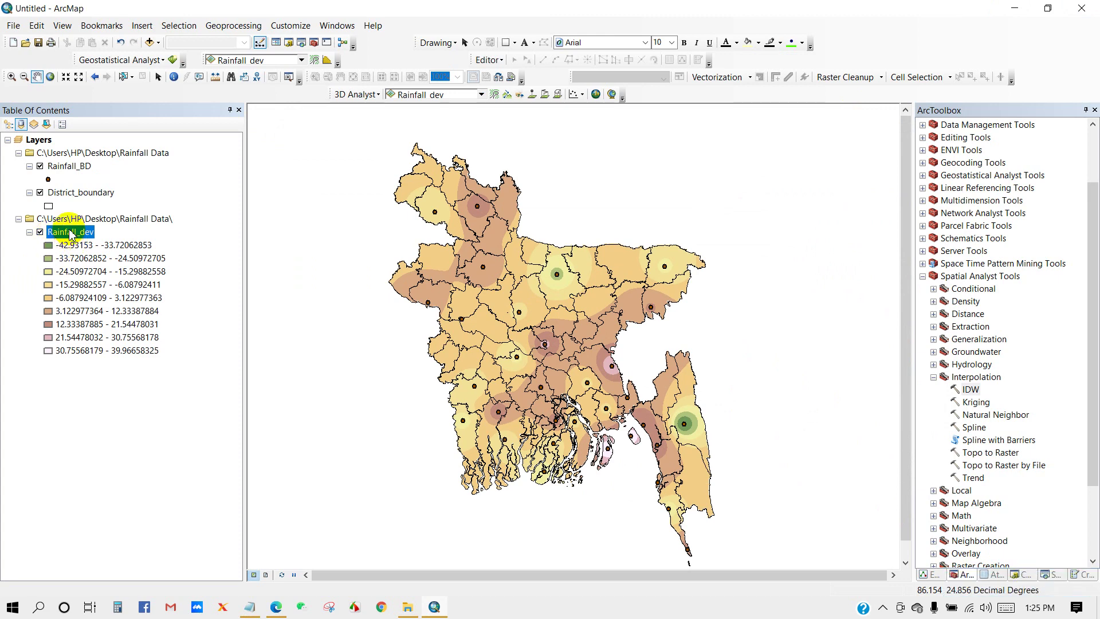
pyautogui.rightClick(70, 234)
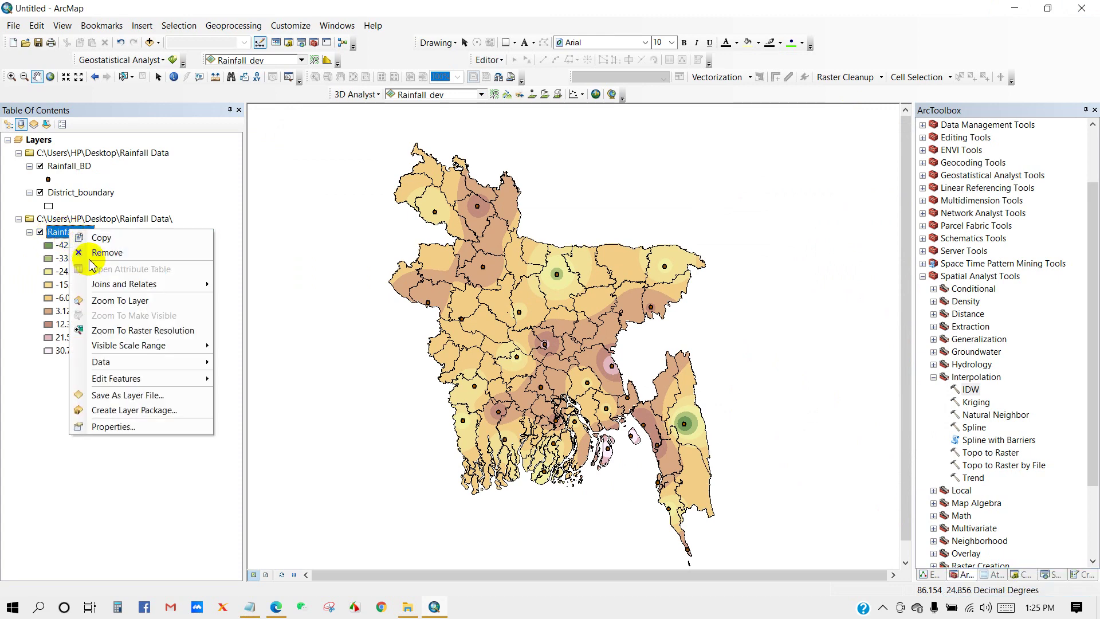
# - Format the Rainfall_dev class labels to 2 significant digits in Symbology
pyautogui.click(113, 427)
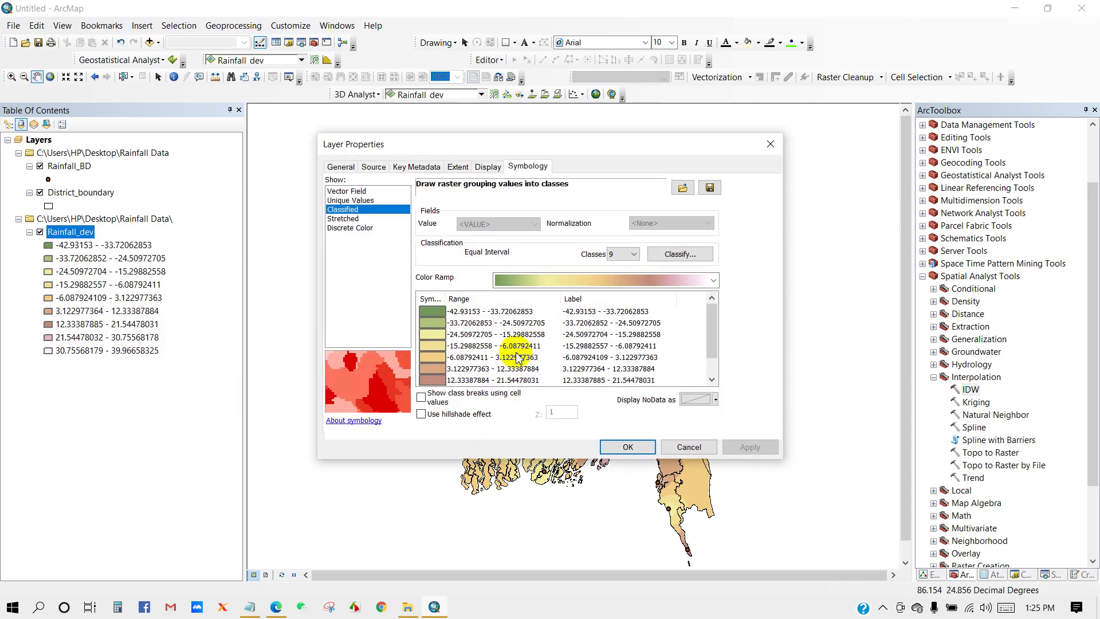
pyautogui.click(604, 300)
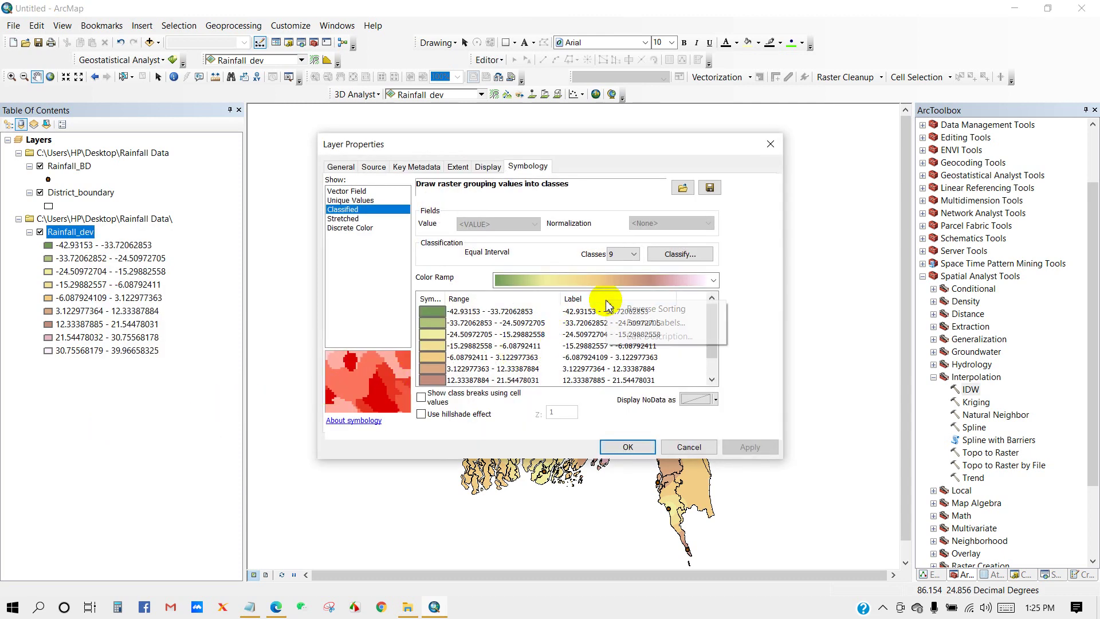
pyautogui.click(637, 331)
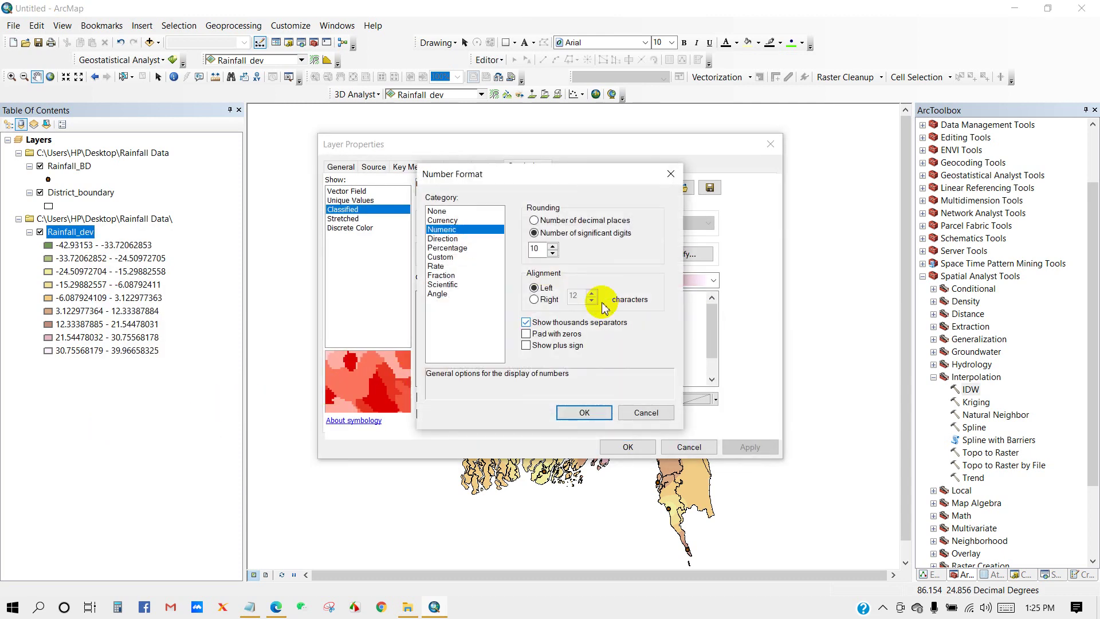
pyautogui.doubleClick(537, 248)
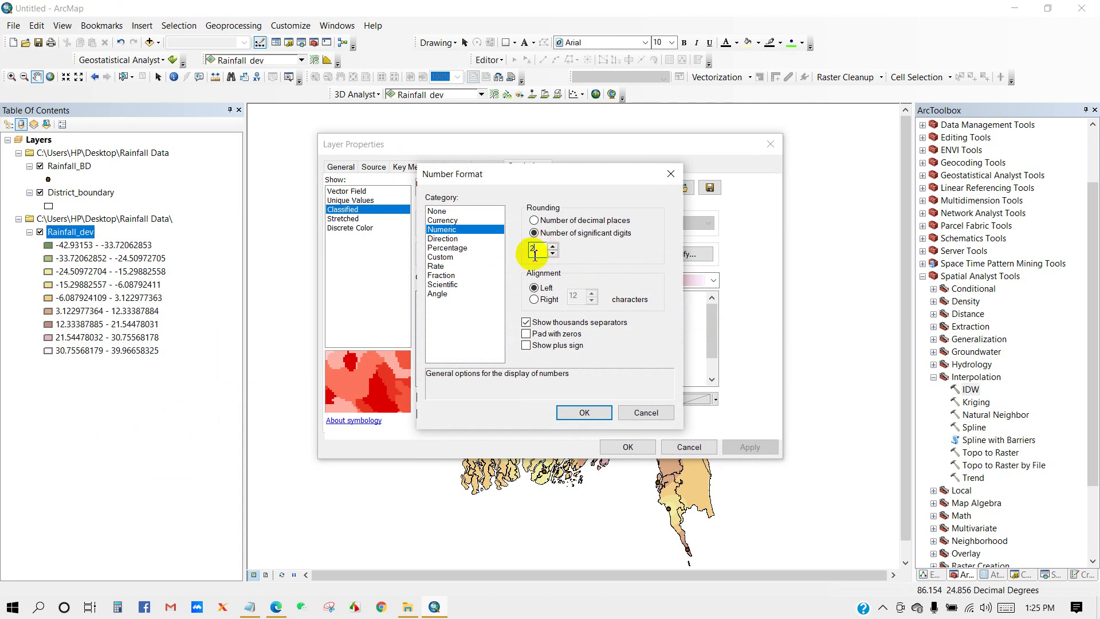
pyautogui.click(572, 413)
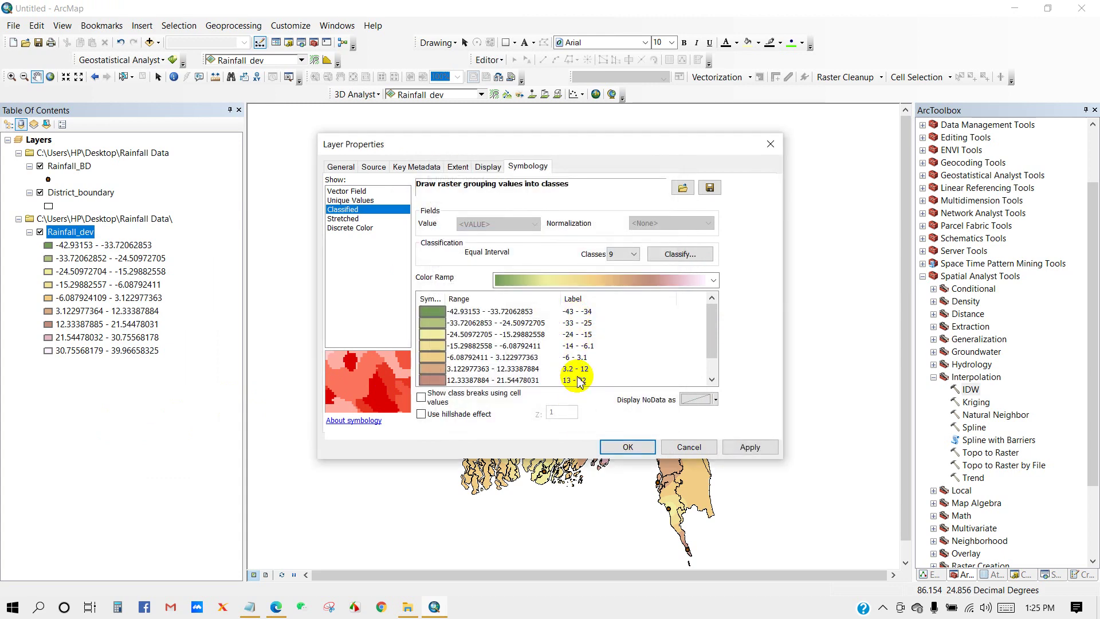
# - Reduce Rainfall_dev to 6 classes with the blue-to-red colour ramp and apply it
pyautogui.click(634, 254)
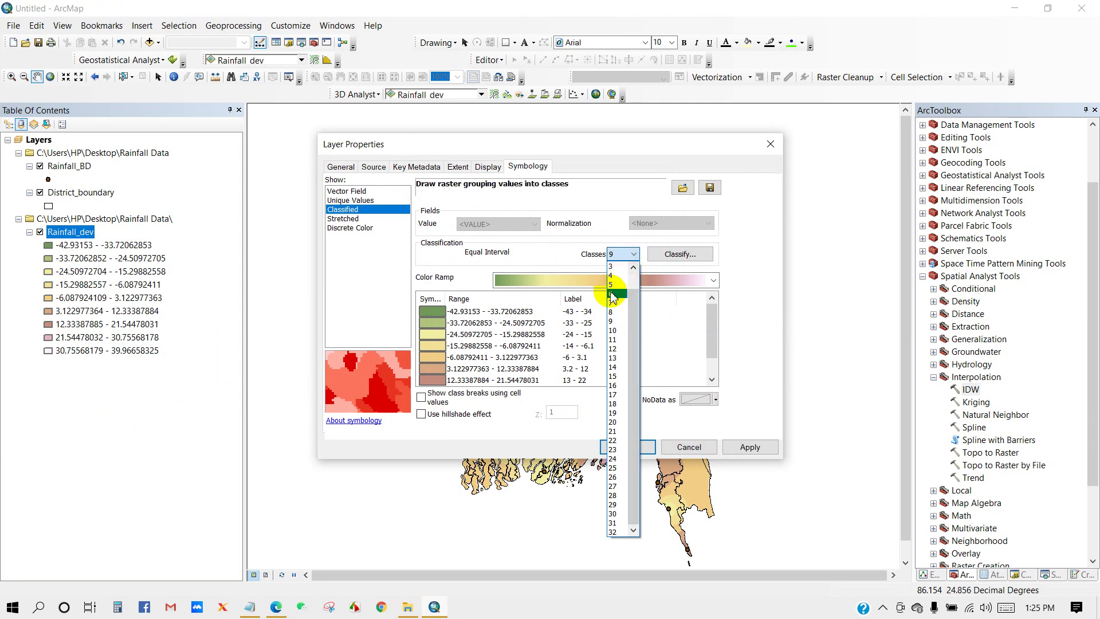
pyautogui.click(612, 294)
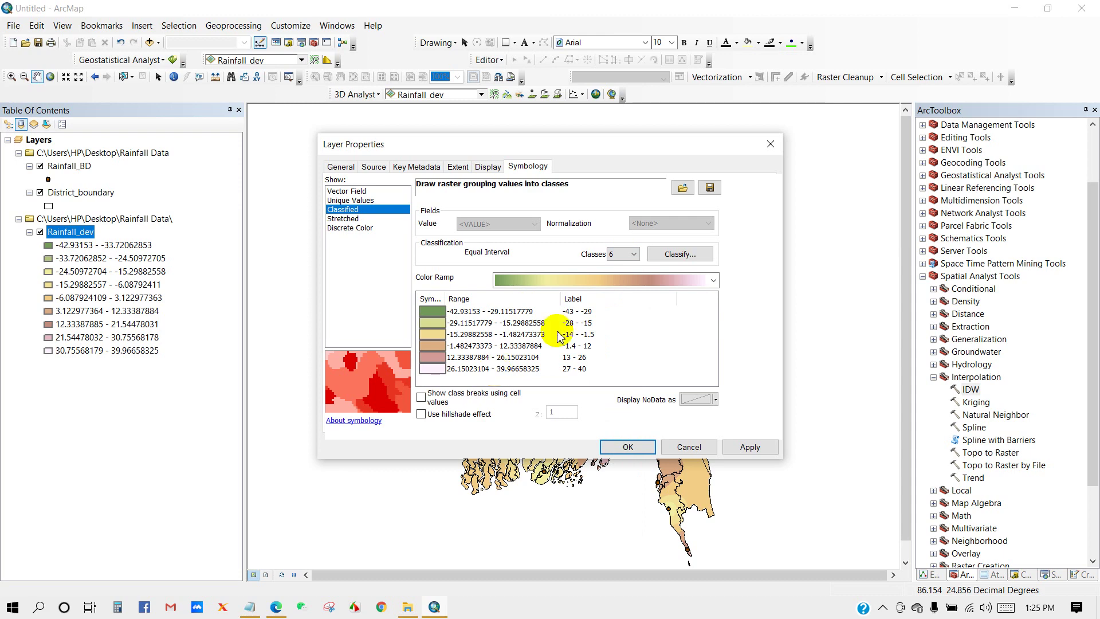
pyautogui.click(713, 283)
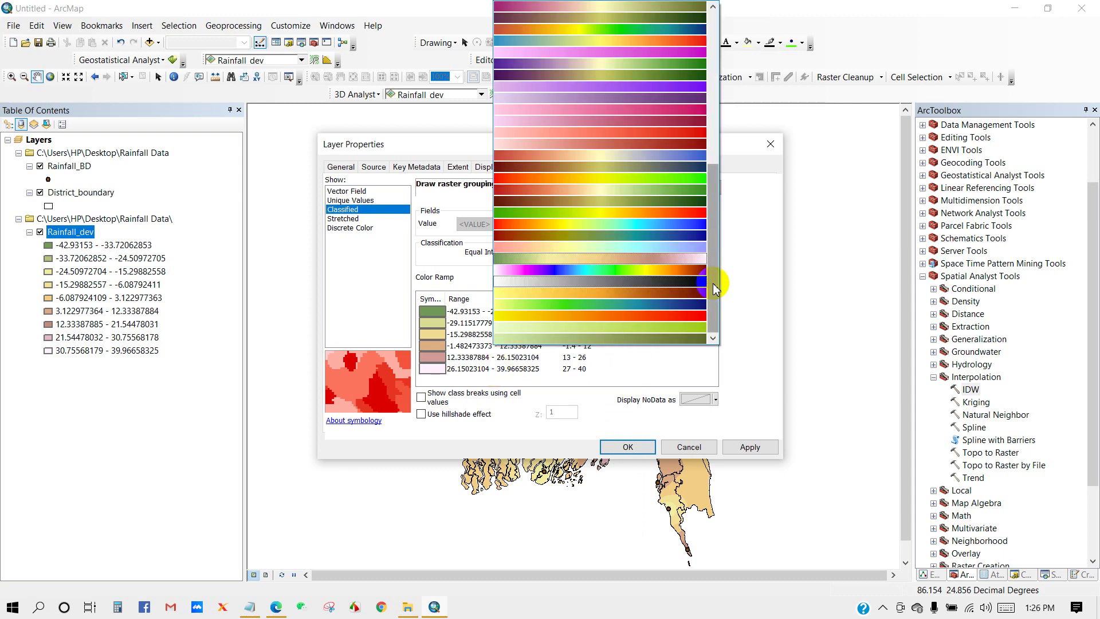
pyautogui.scroll(3, 658, 258)
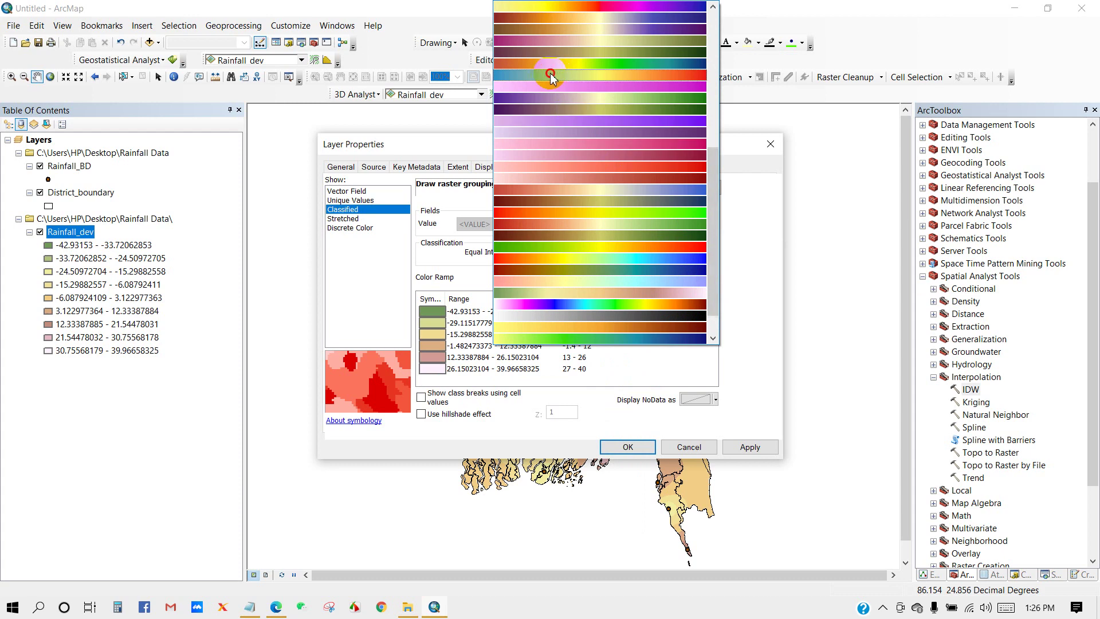
pyautogui.click(550, 75)
pyautogui.click(615, 447)
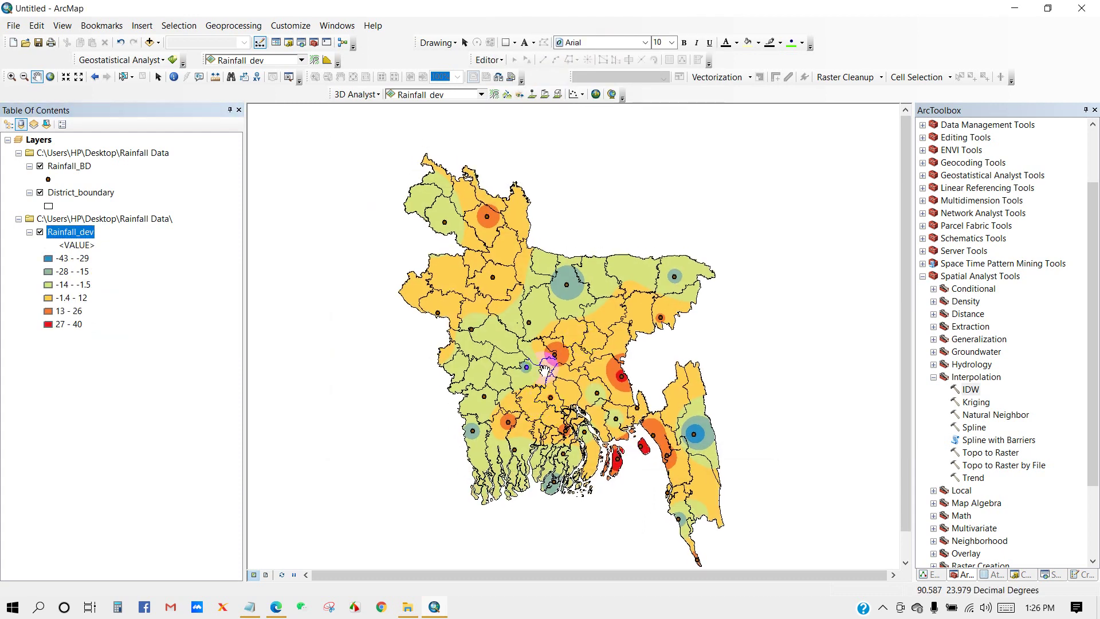
# - Search tools for 'contour', hide District_boundary, and open the 3D Analyst Contour tool
pyautogui.moveTo(575, 331); pyautogui.dragTo(568, 315)
pyautogui.click(1056, 535)
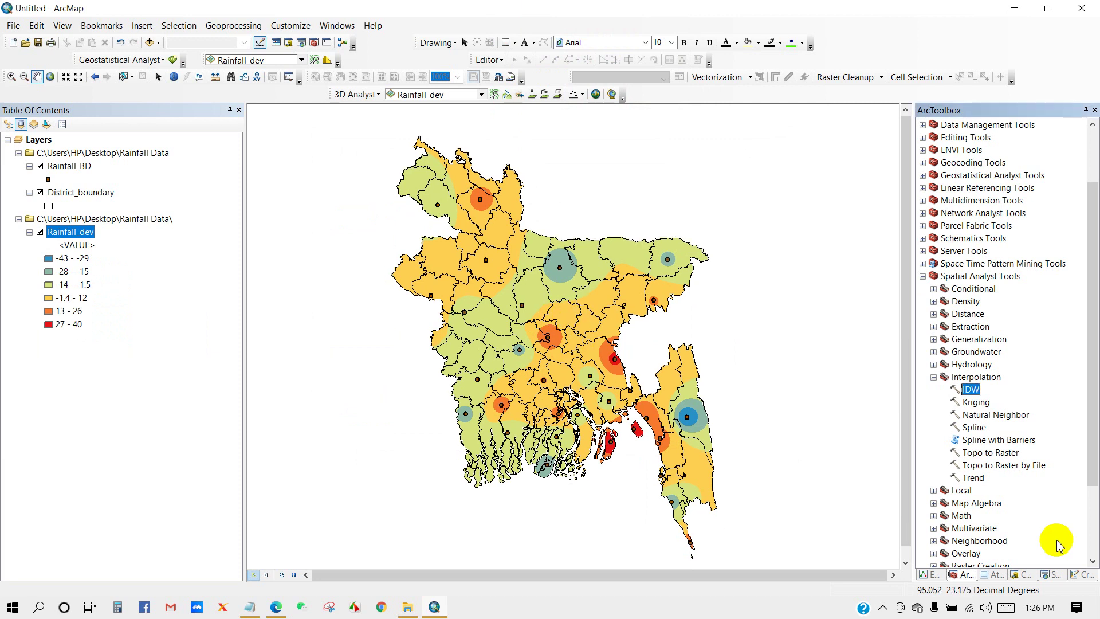
pyautogui.click(1056, 575)
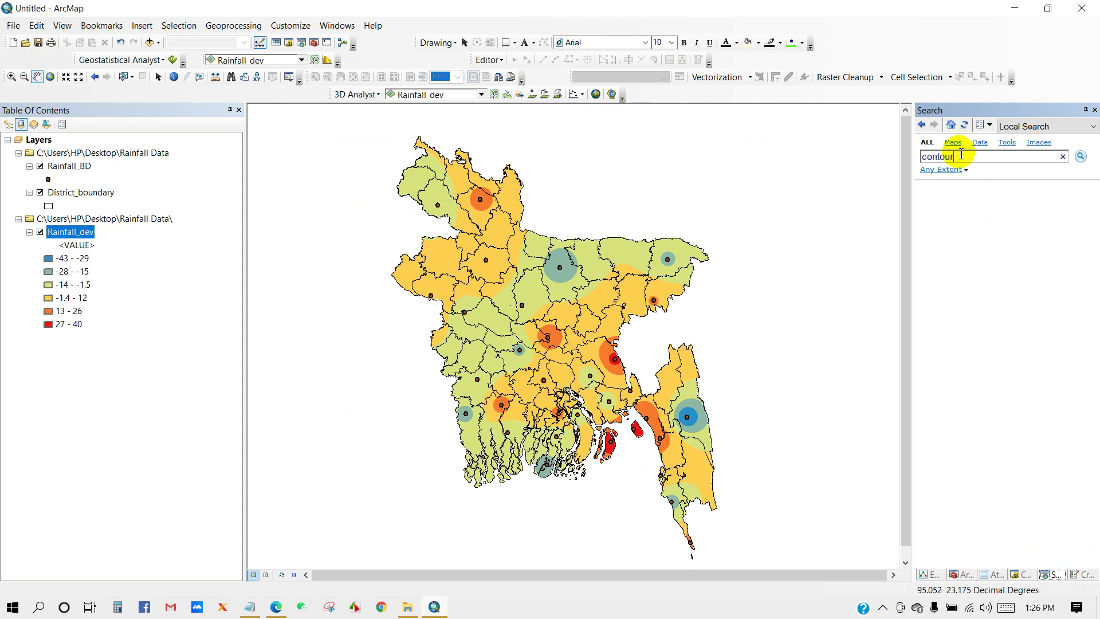
pyautogui.click(1080, 157)
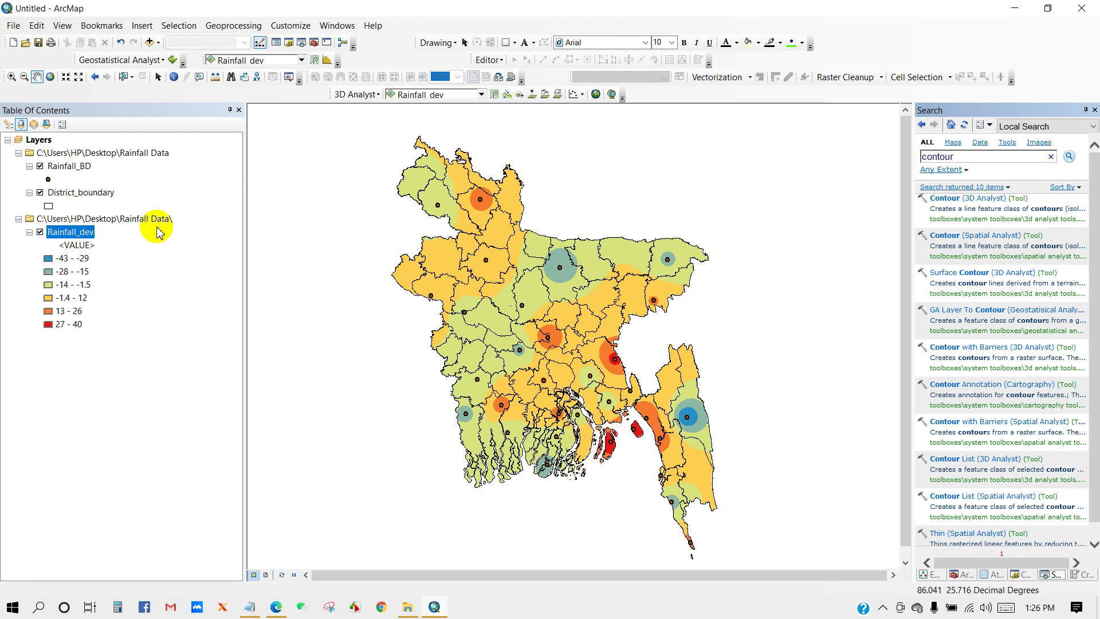
pyautogui.click(40, 192)
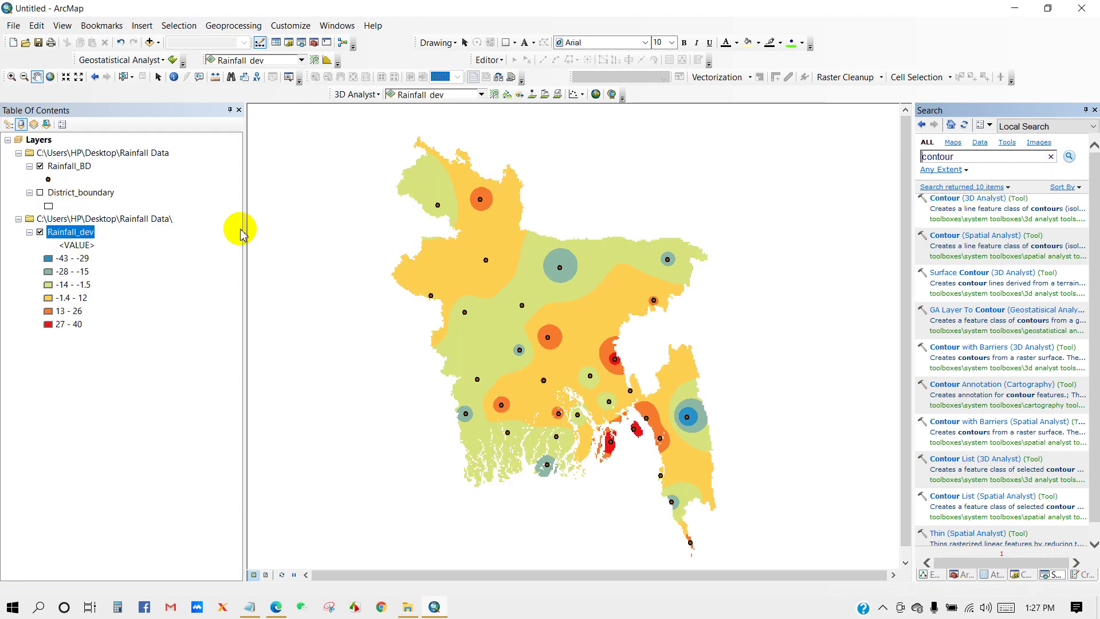
pyautogui.click(963, 199)
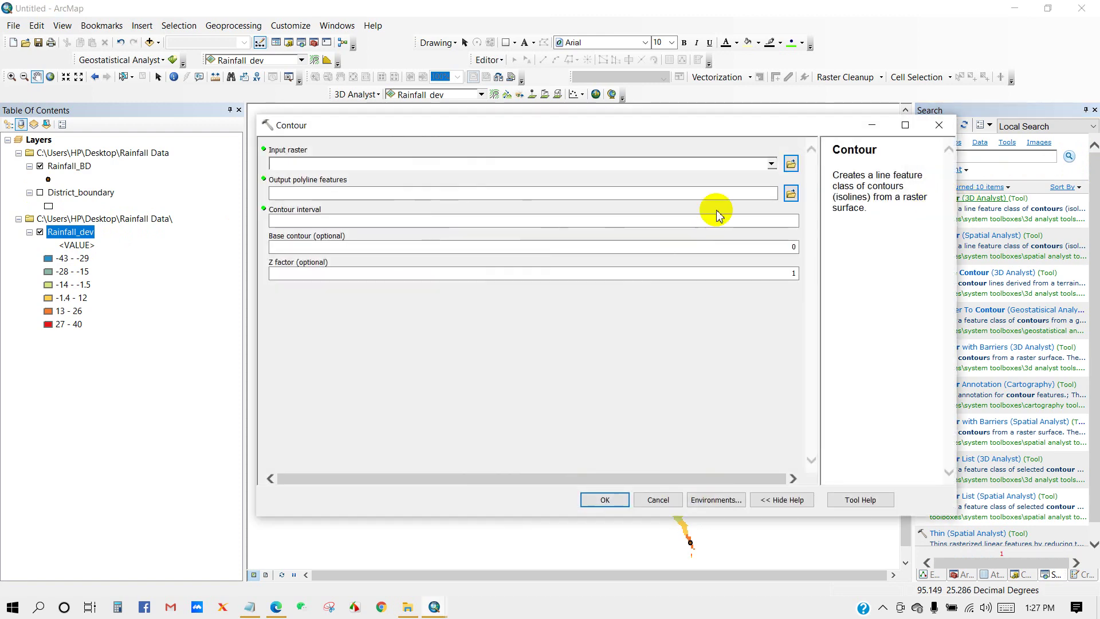
# - Generate contours from Rainfall_dev at interval 4, saved as contour_rainfall.shp in Rainfall Data
pyautogui.click(772, 166)
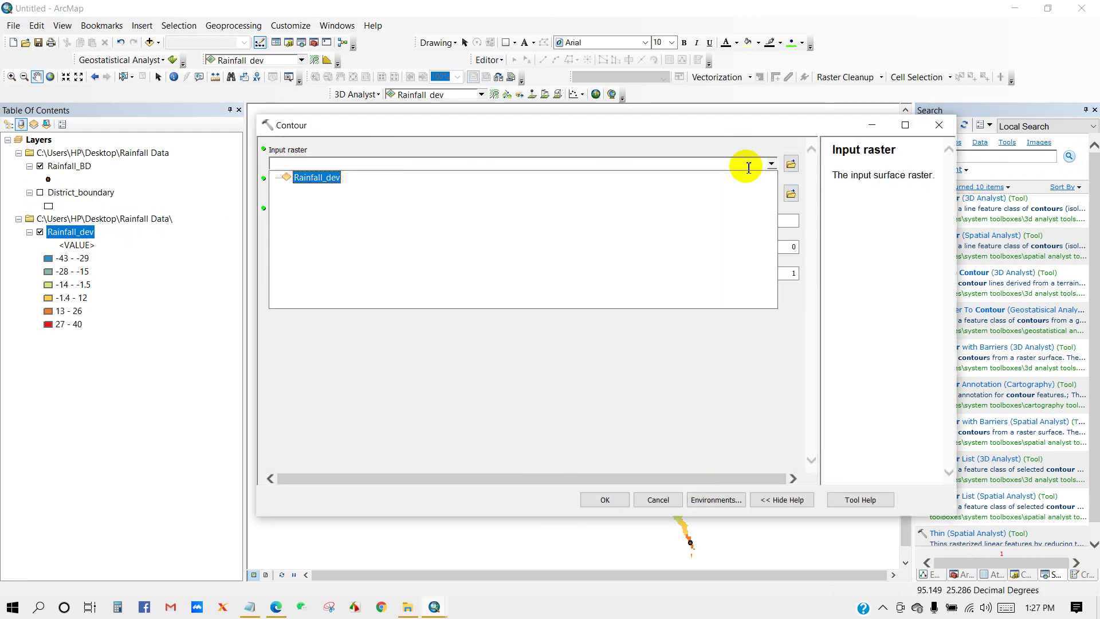
pyautogui.click(318, 178)
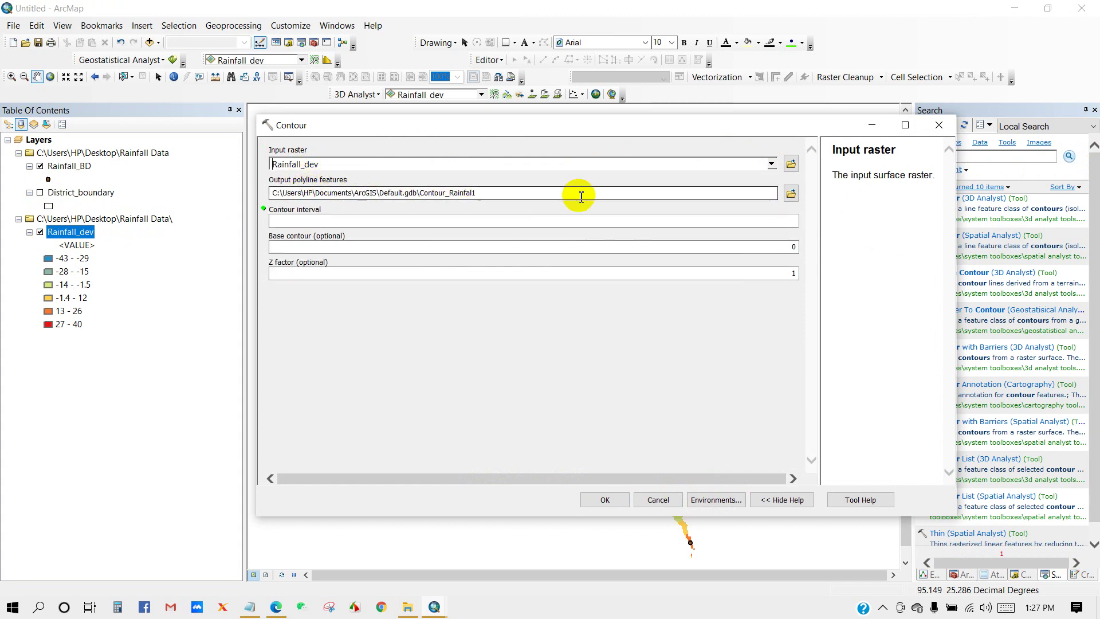
pyautogui.click(791, 195)
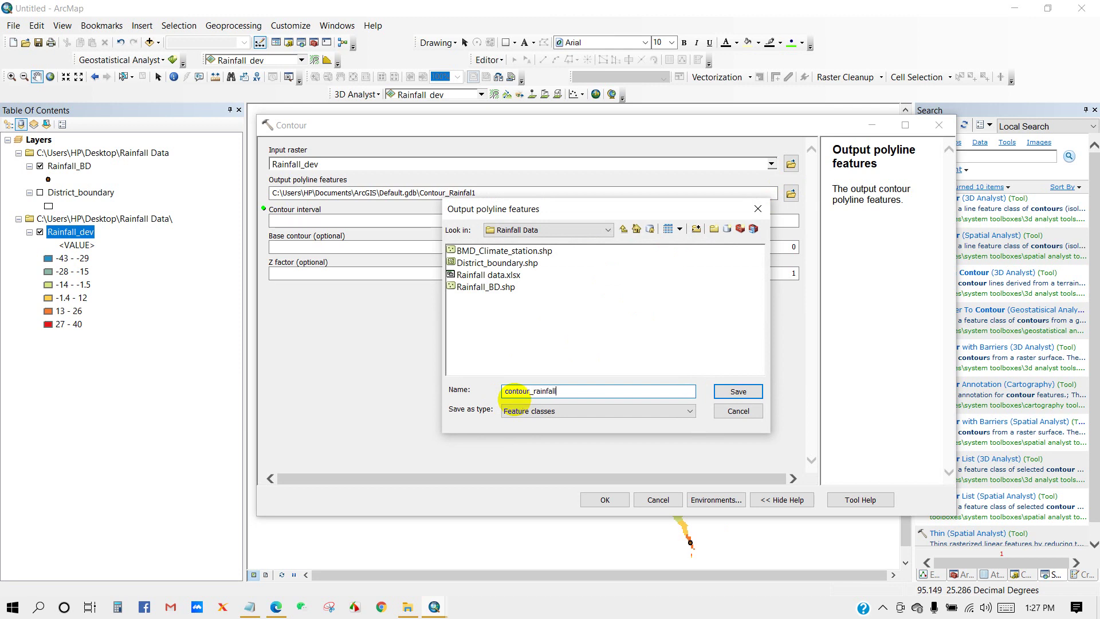
pyautogui.click(738, 392)
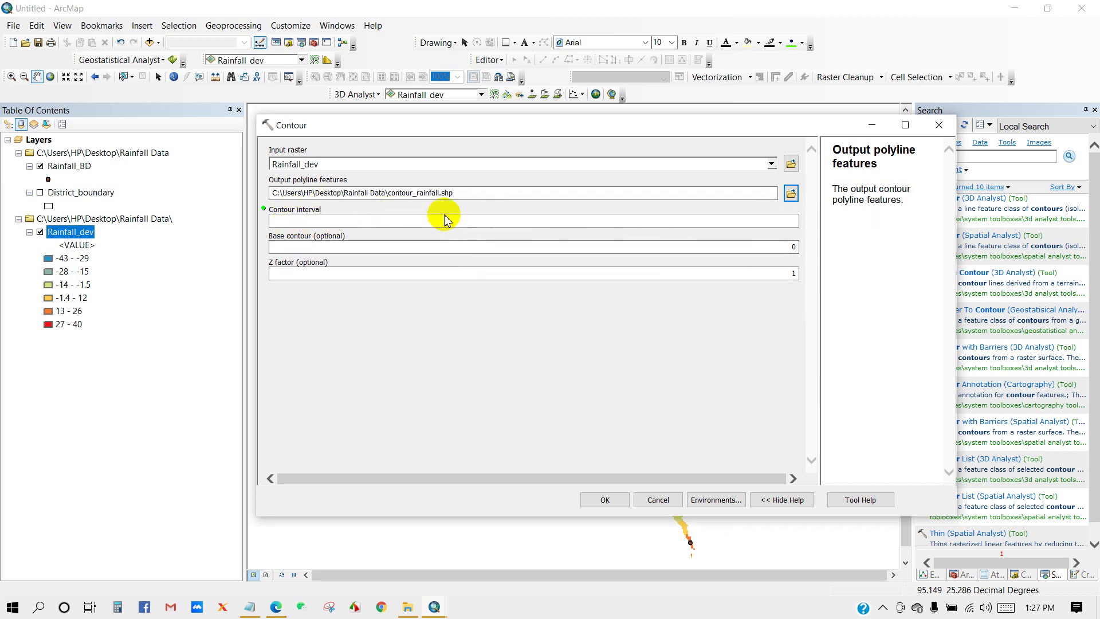
pyautogui.click(630, 219)
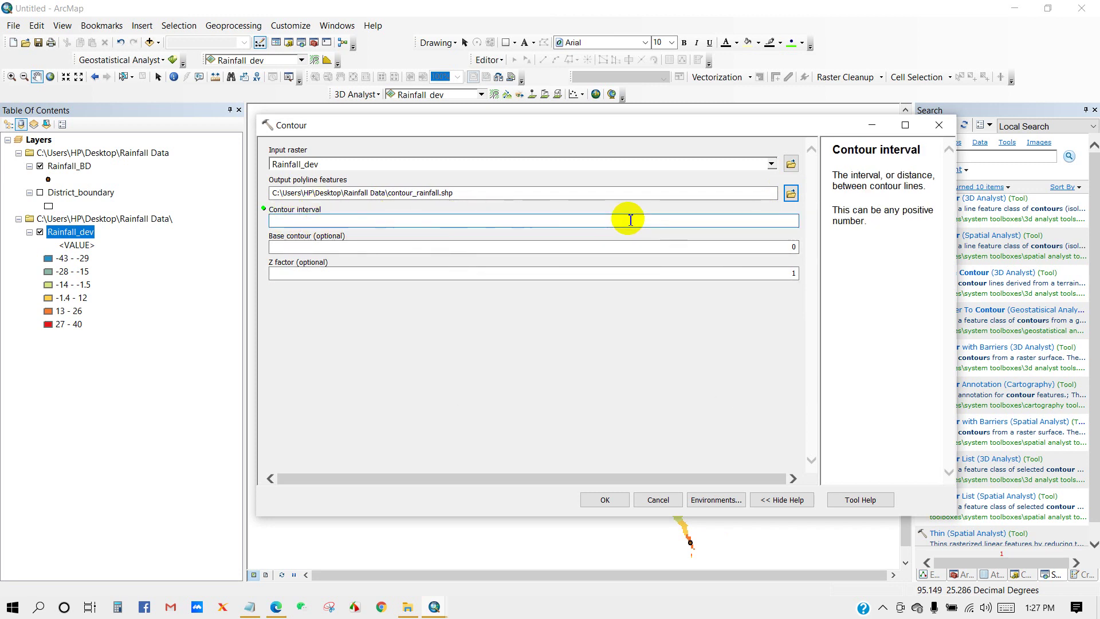
pyautogui.write('4')
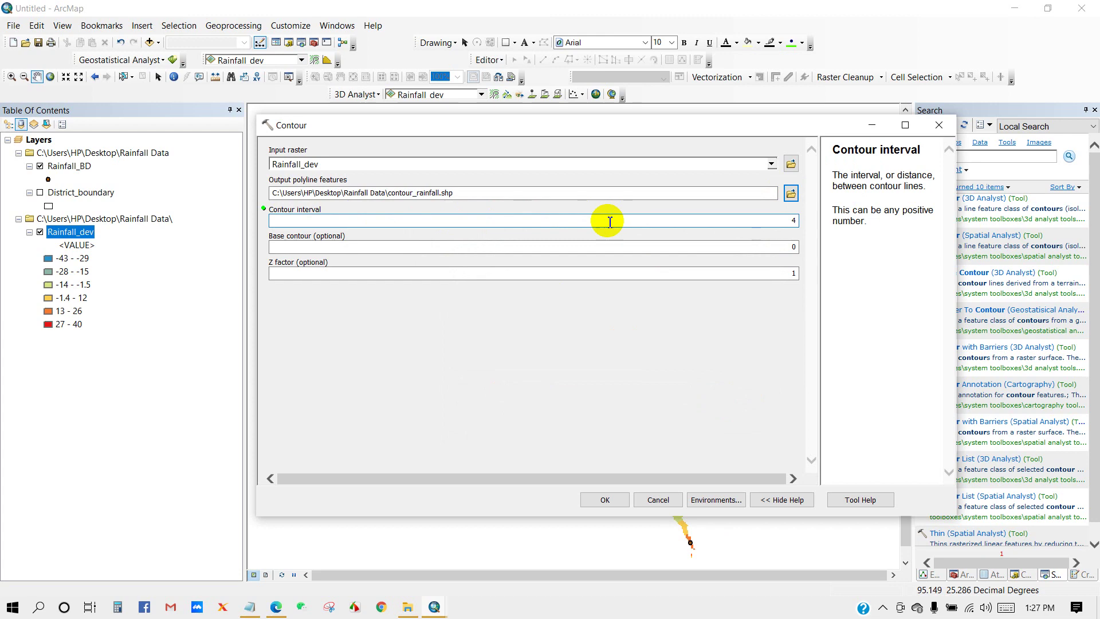
pyautogui.click(598, 498)
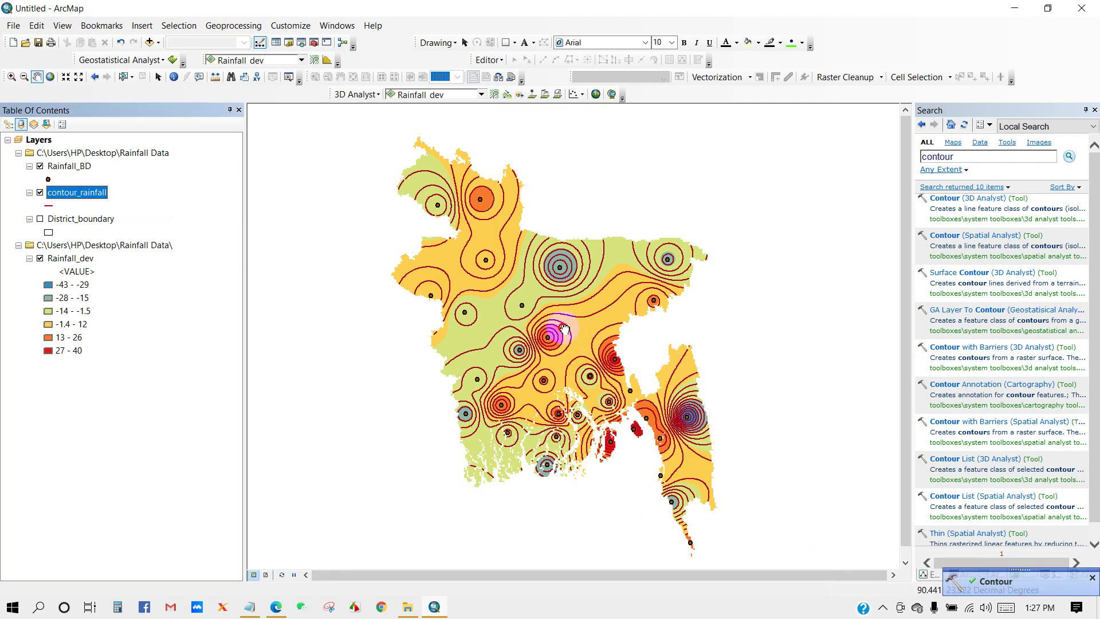
pyautogui.moveTo(563, 328); pyautogui.dragTo(561, 324)
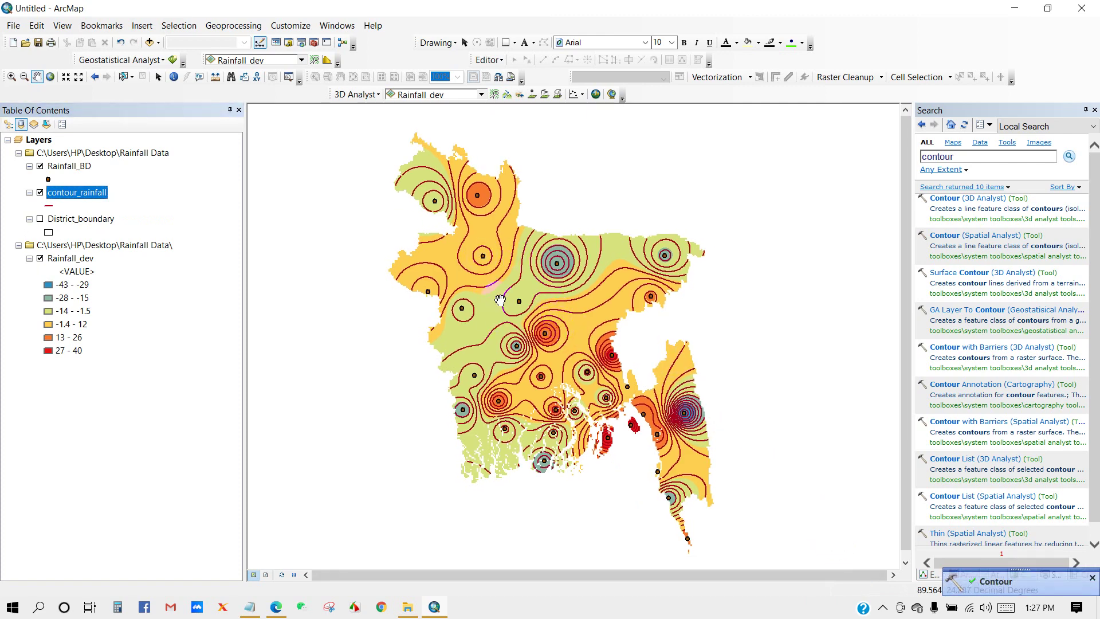
# - Turn on contour_rainfall labels using the CONTOUR field in the layer's label properties
pyautogui.scroll(1, 524, 315)
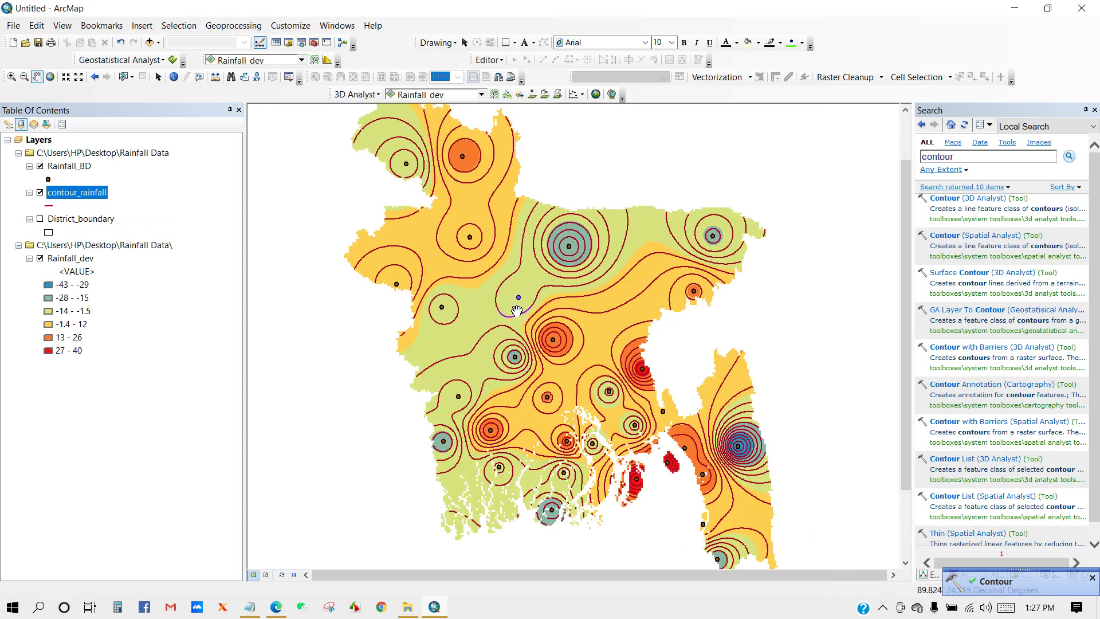
pyautogui.rightClick(70, 192)
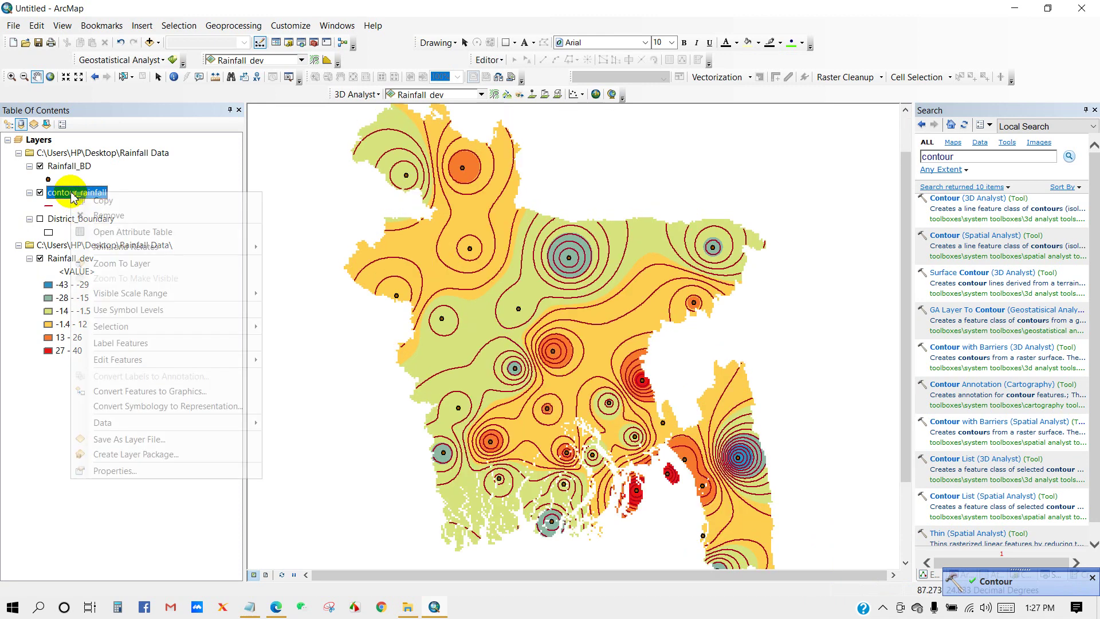
pyautogui.click(113, 470)
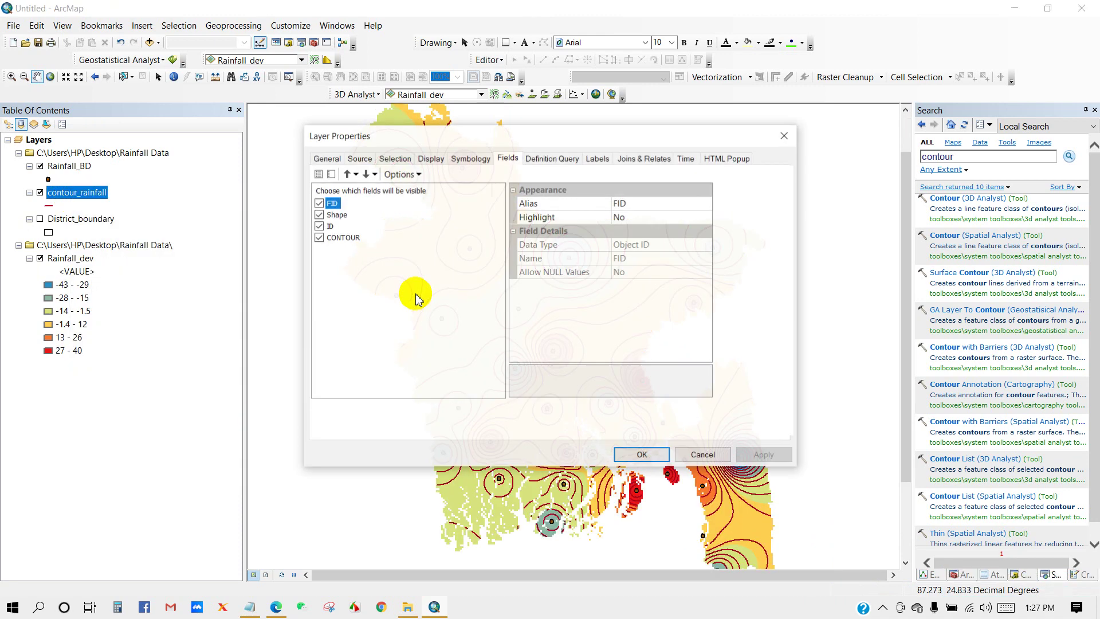
pyautogui.click(596, 159)
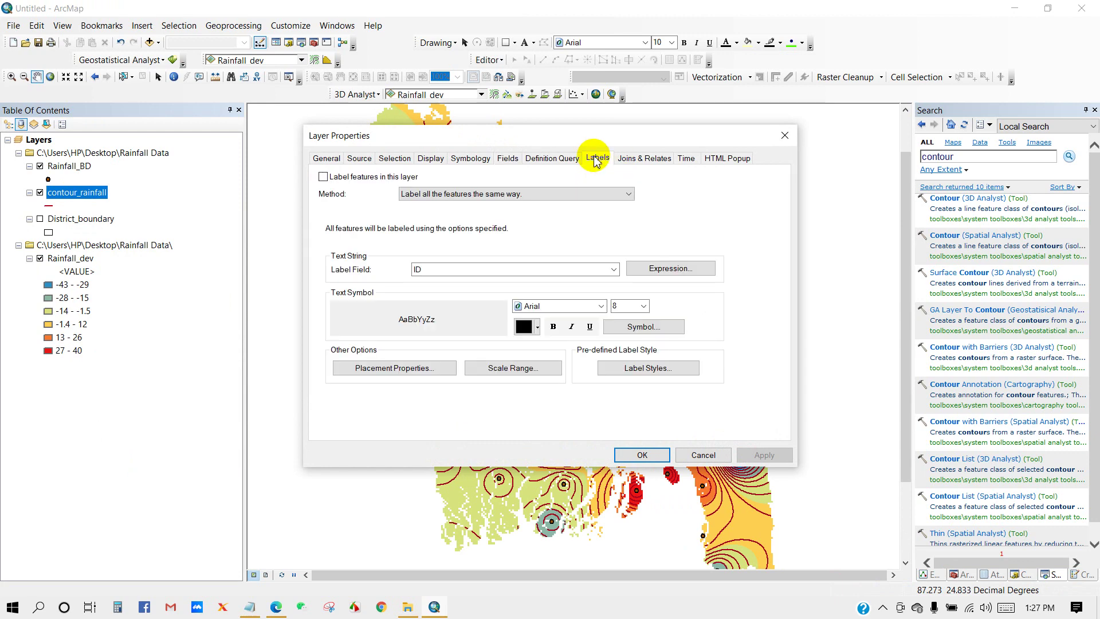
pyautogui.click(453, 269)
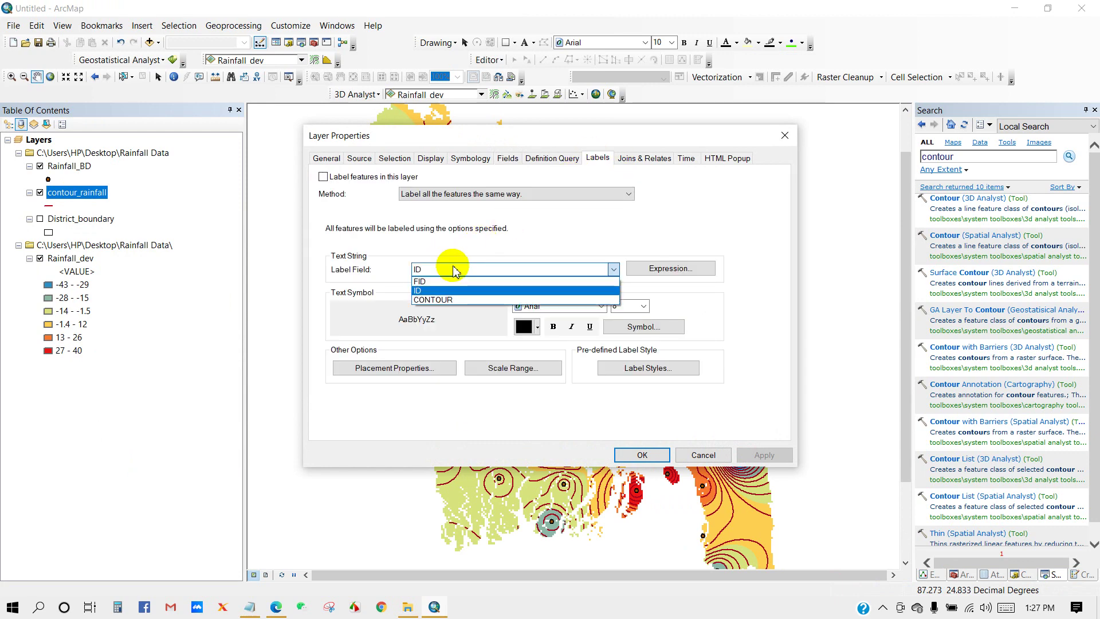
pyautogui.click(430, 297)
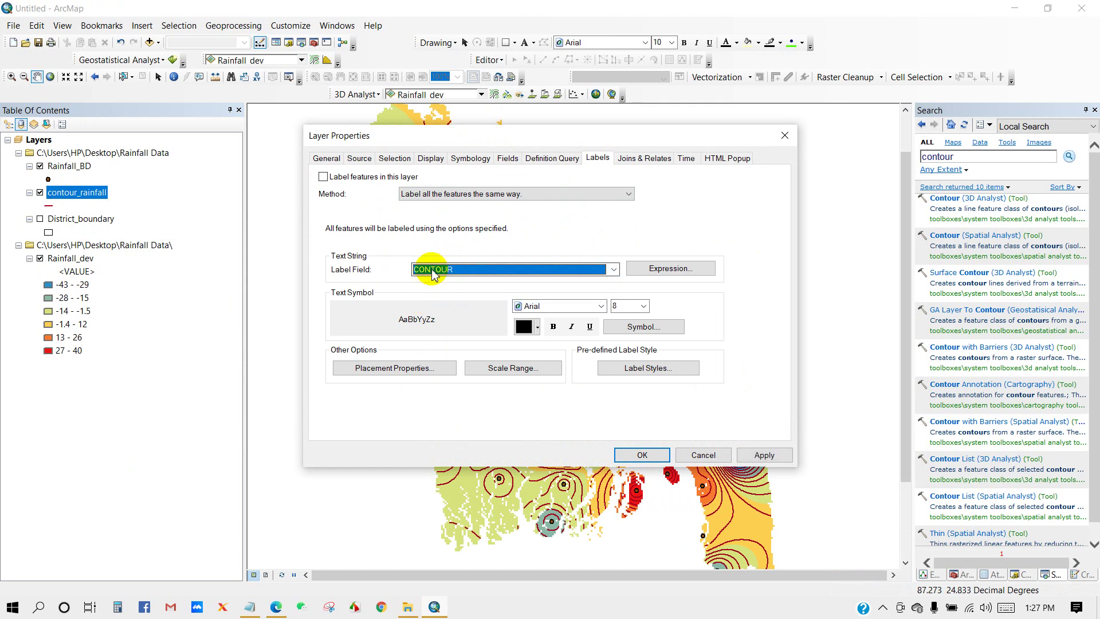
pyautogui.click(324, 179)
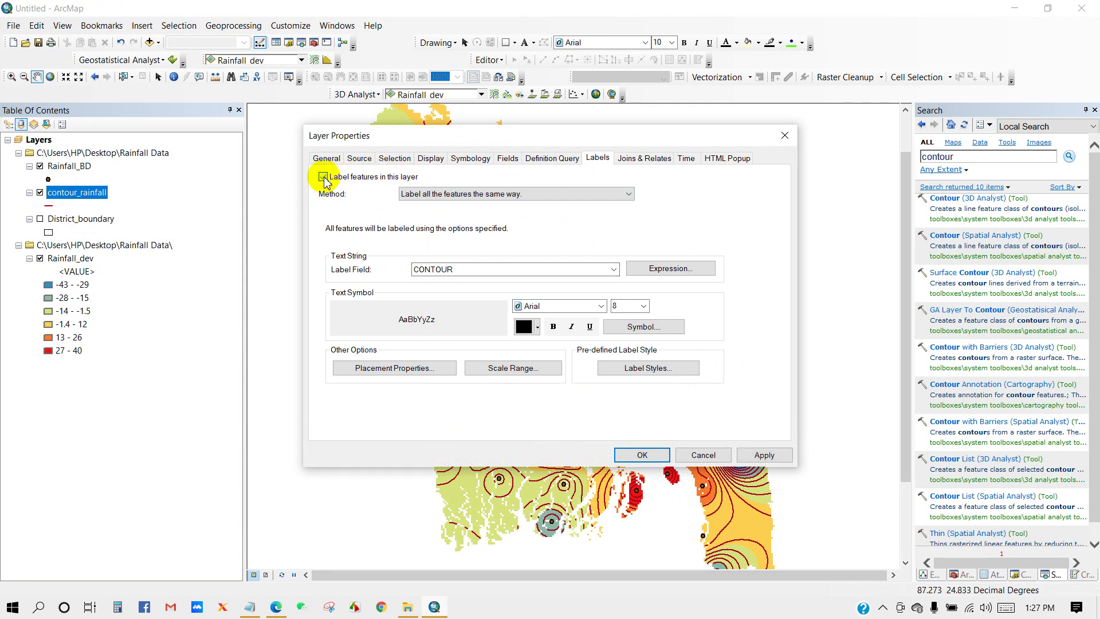
pyautogui.click(630, 455)
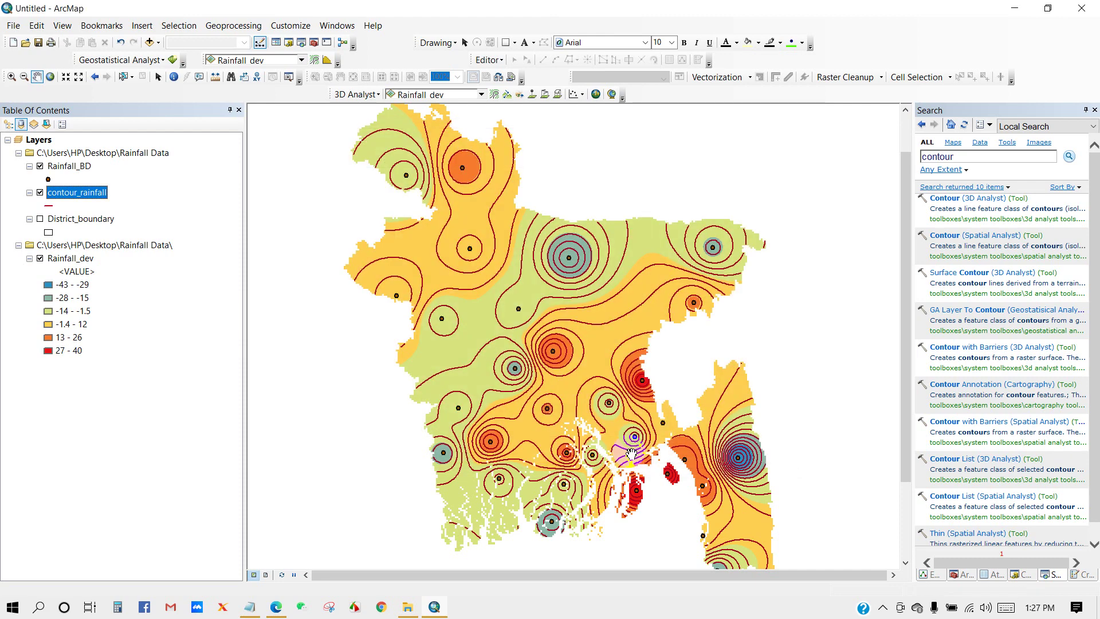
# - Toggle contours and district boundaries to compare, leaving contours shown and districts hidden
pyautogui.moveTo(569, 368); pyautogui.dragTo(570, 374)
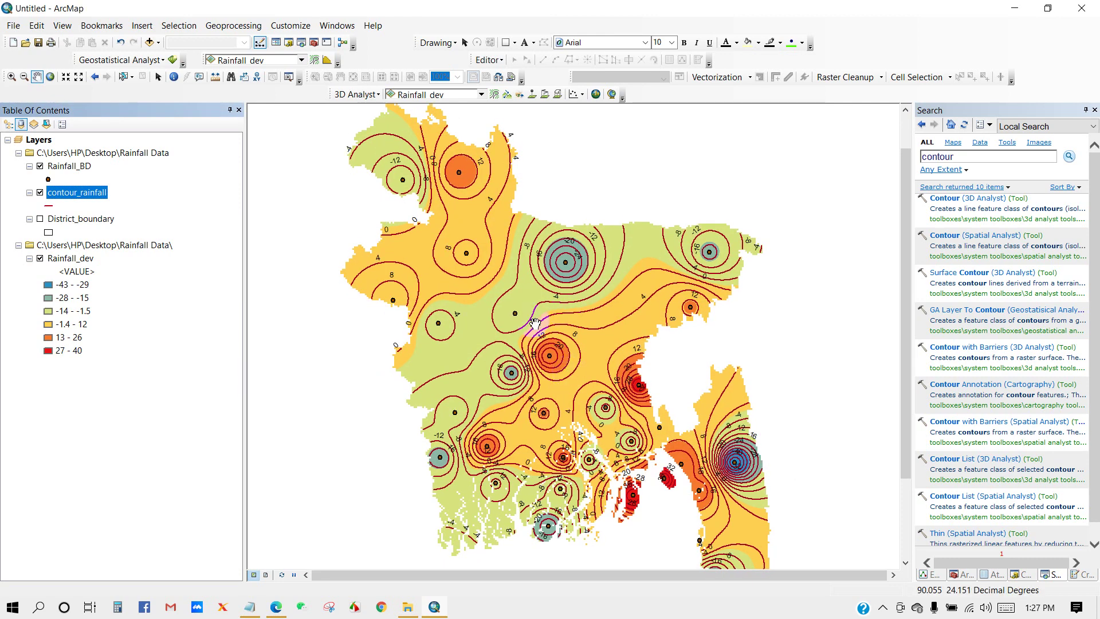
pyautogui.scroll(2, 558, 358)
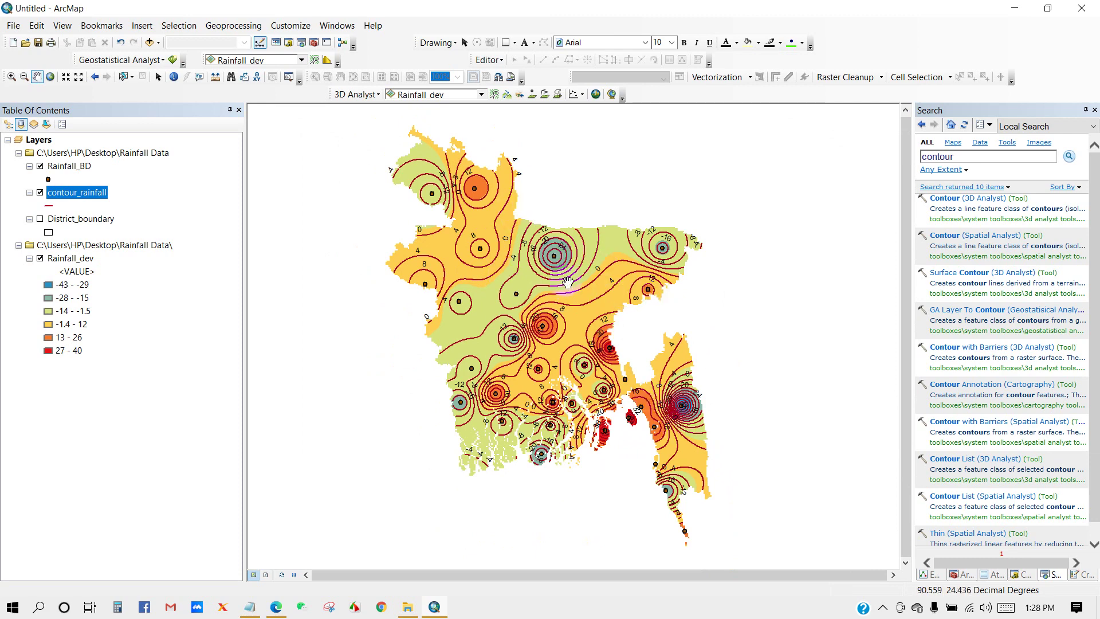
pyautogui.click(39, 193)
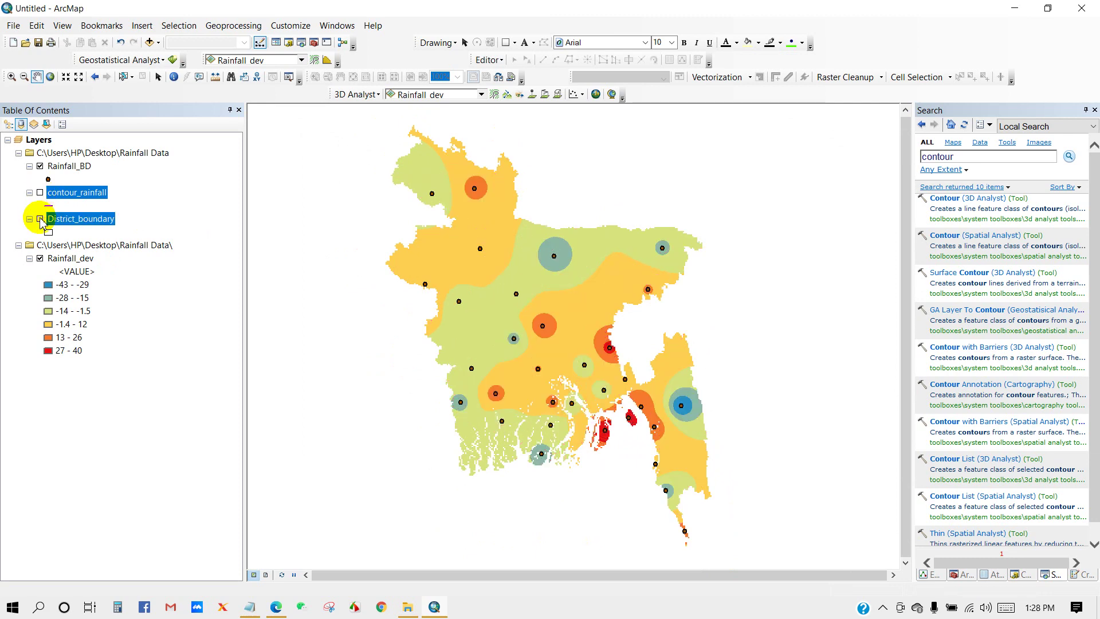
pyautogui.click(40, 220)
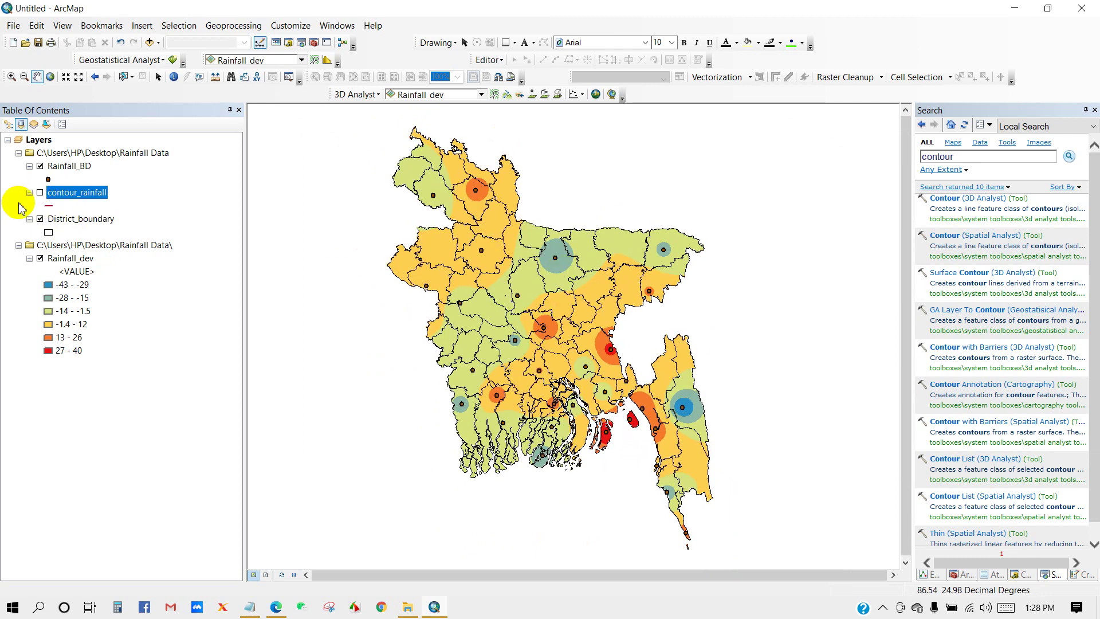
pyautogui.click(40, 192)
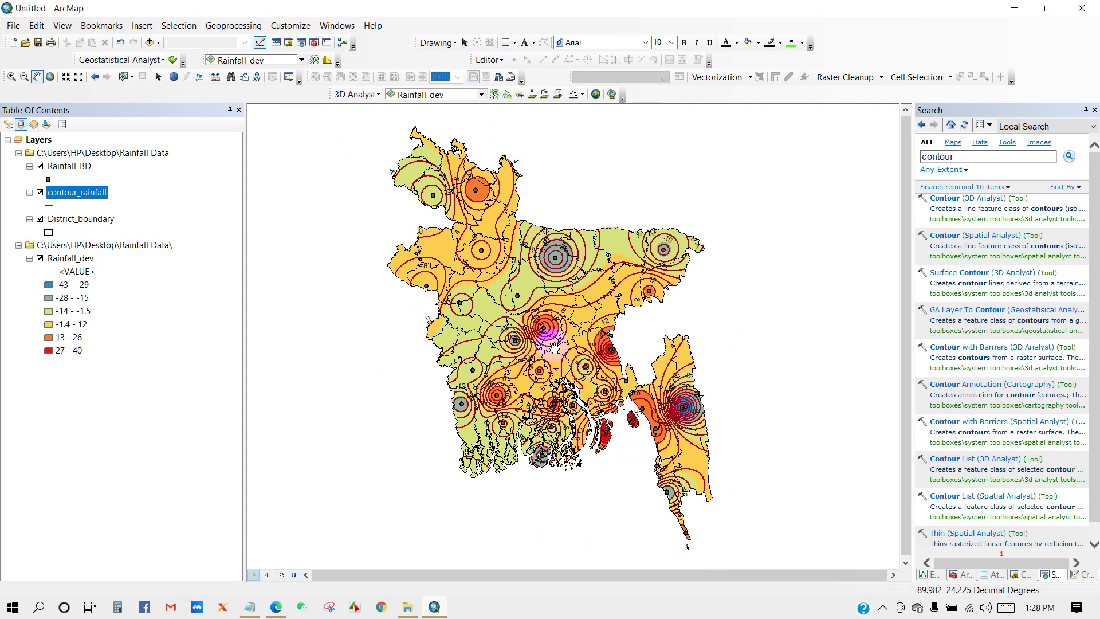
pyautogui.click(41, 219)
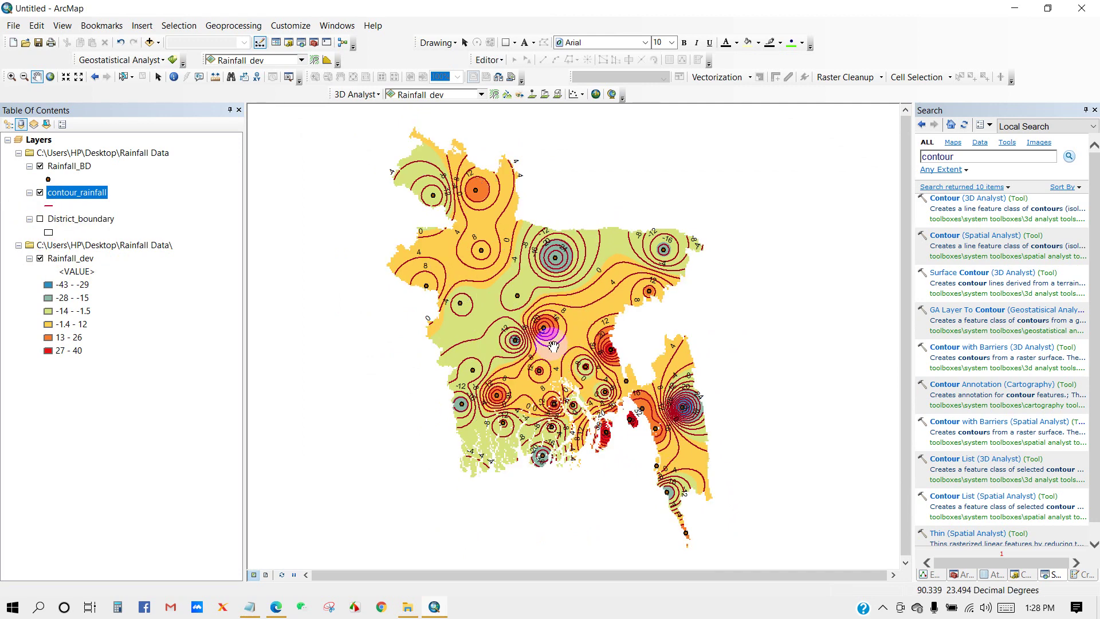
# - Reposition the map slightly and switch to the page layout view
pyautogui.moveTo(550, 327); pyautogui.dragTo(554, 332)
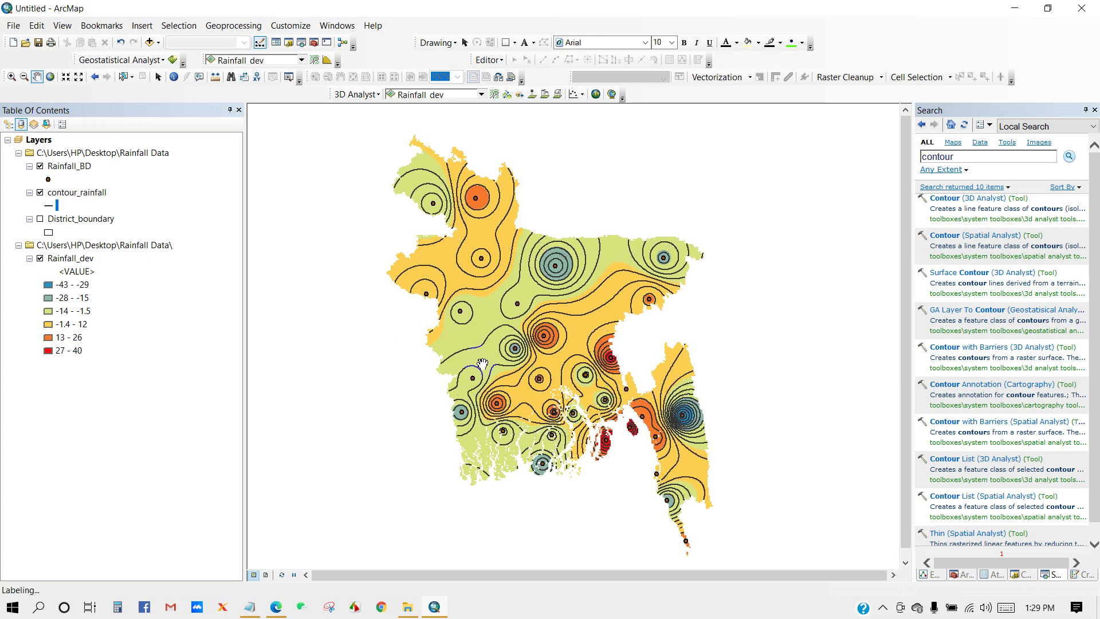
pyautogui.moveTo(483, 365); pyautogui.dragTo(483, 369)
pyautogui.click(361, 501)
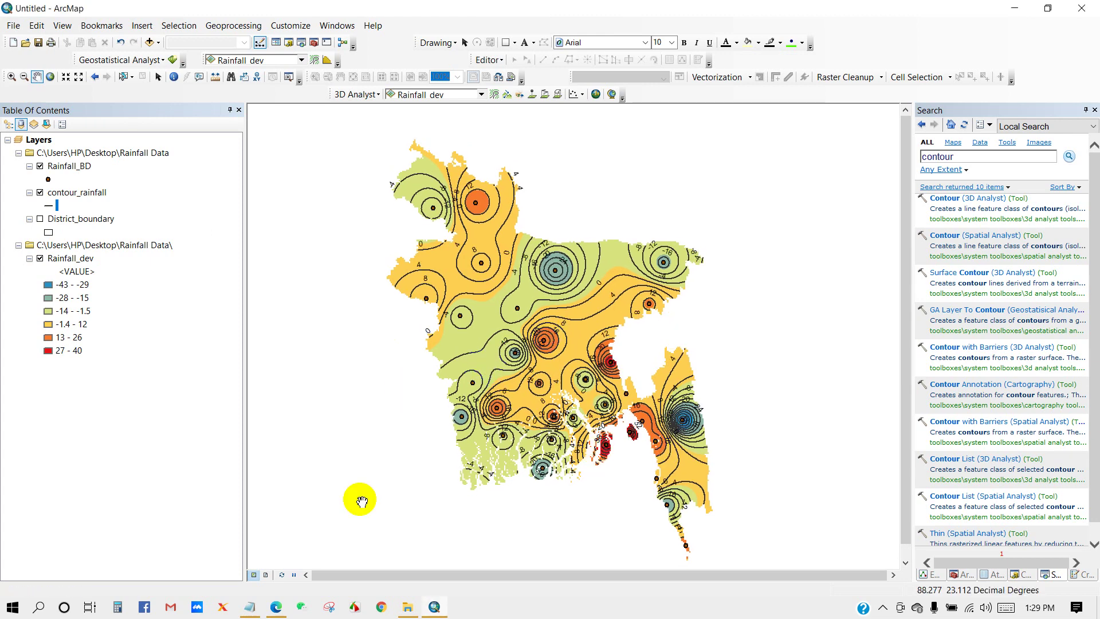
pyautogui.click(265, 575)
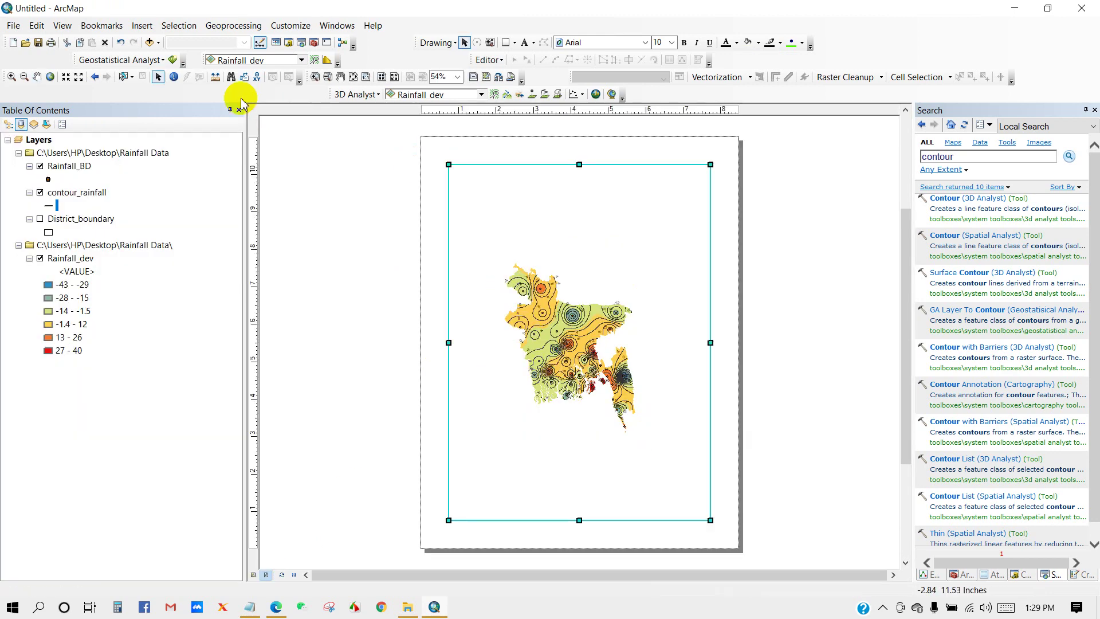
# - Fit the map to full extent in the layout frame, then go back to data view
pyautogui.click(50, 78)
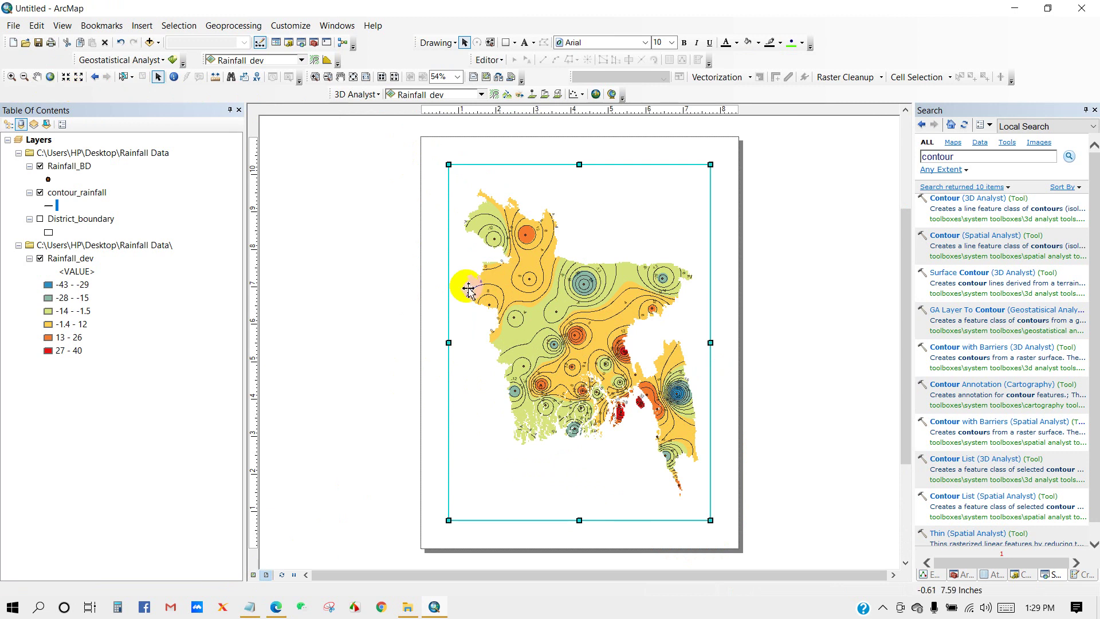
pyautogui.click(744, 203)
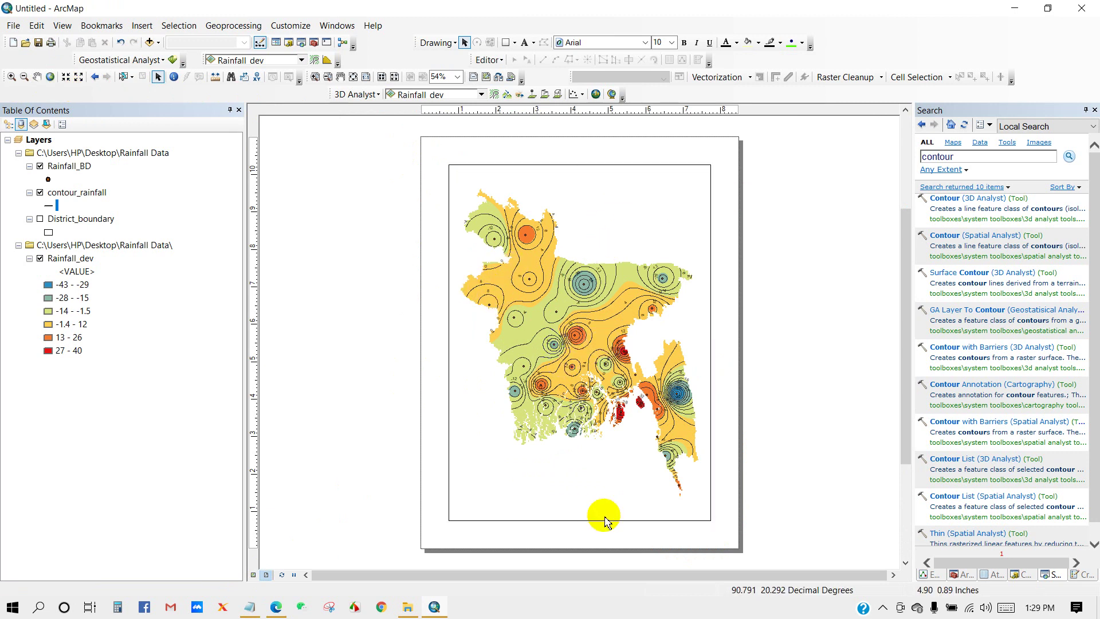
pyautogui.click(252, 574)
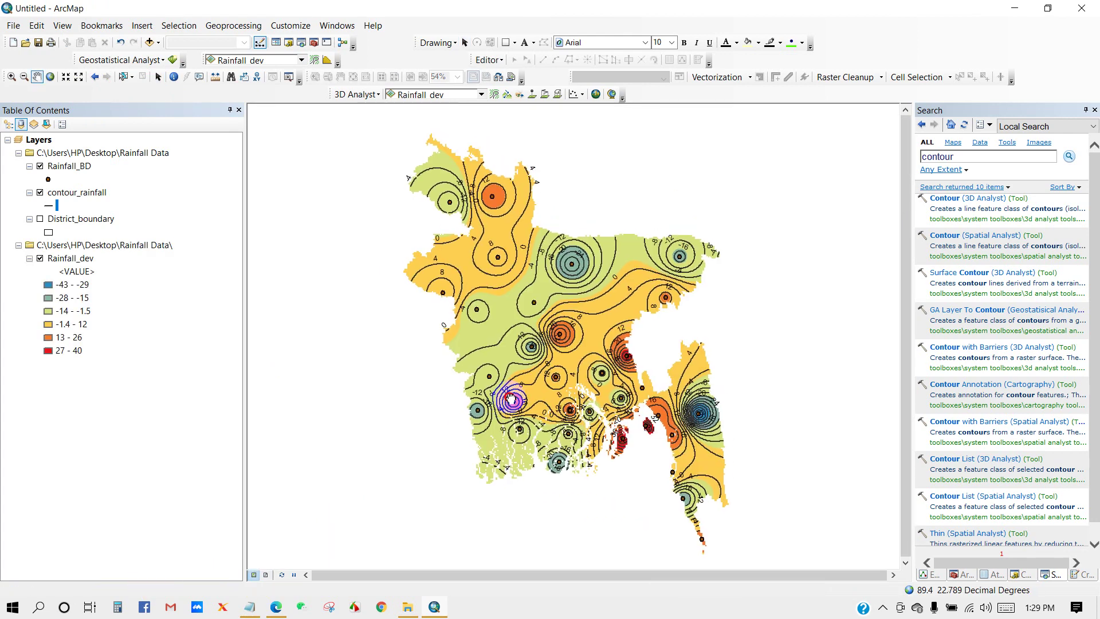